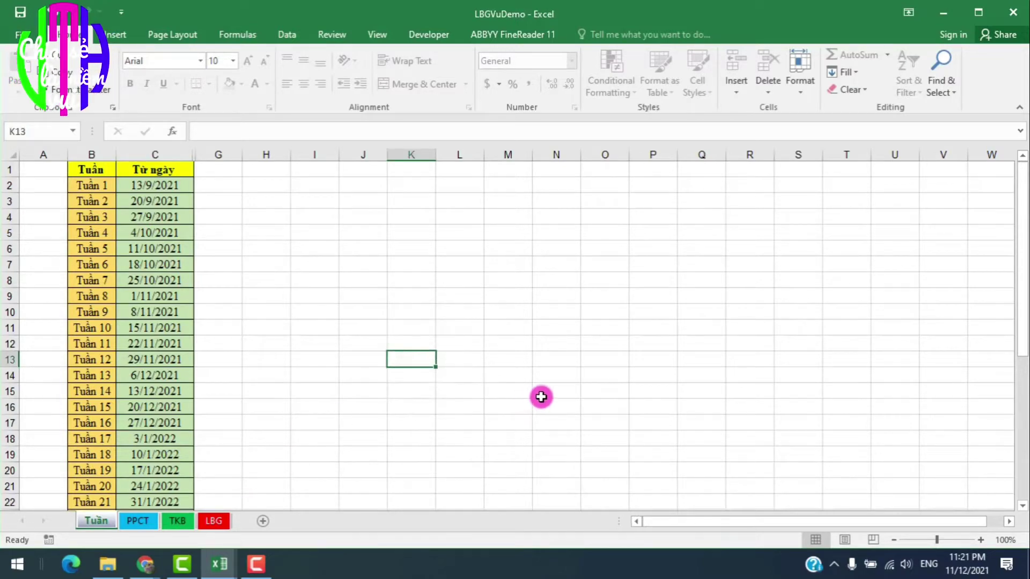
Look through the workbook's Tuần, PPCT, TKB and LBG sheets, examining the full length of the LBG teaching schedule
scroll(541, 397, "down", 3)
scroll(541, 397, "up", 3)
left_click(459, 328)
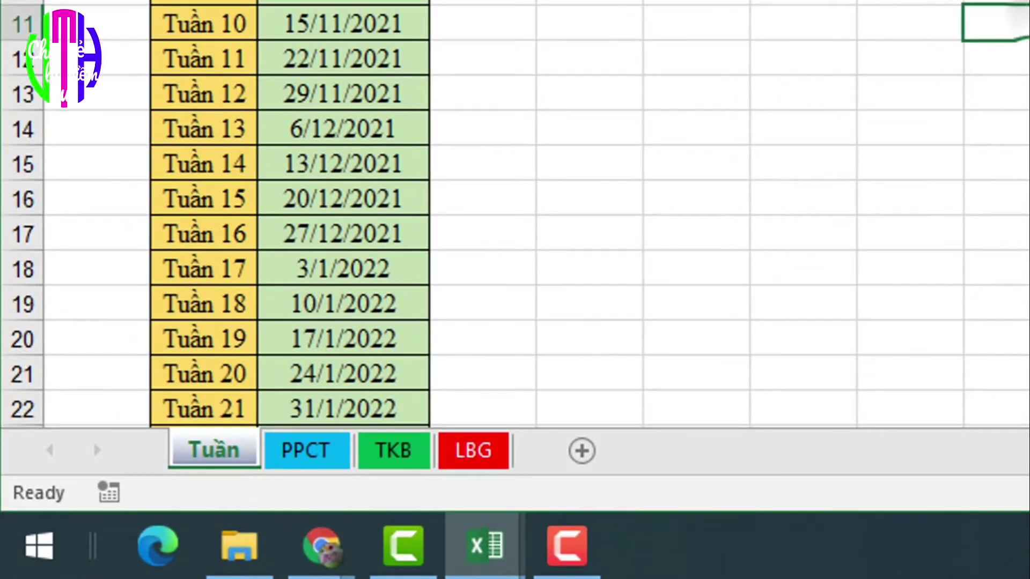
left_click(311, 455)
left_click(370, 453)
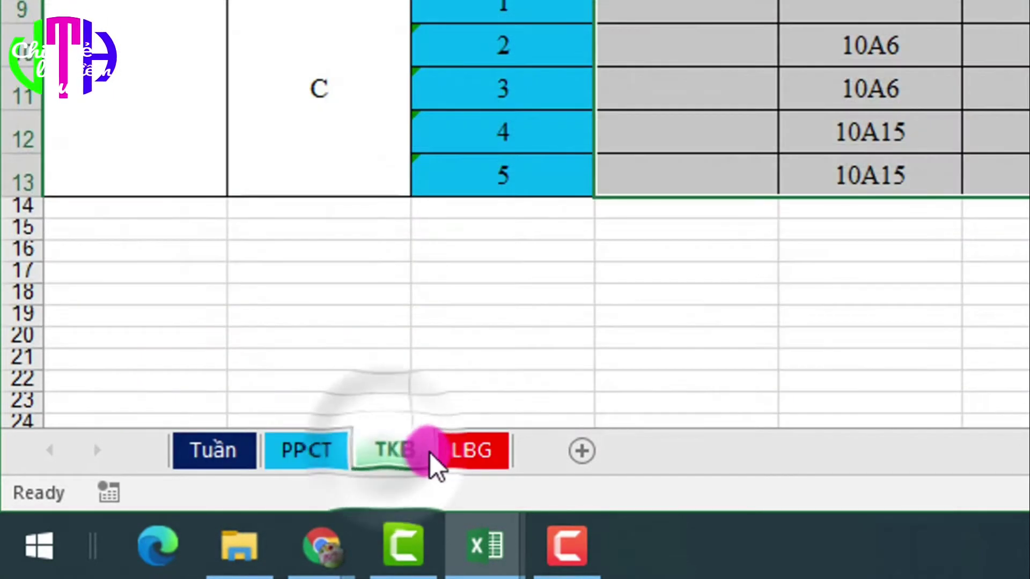
left_click(474, 455)
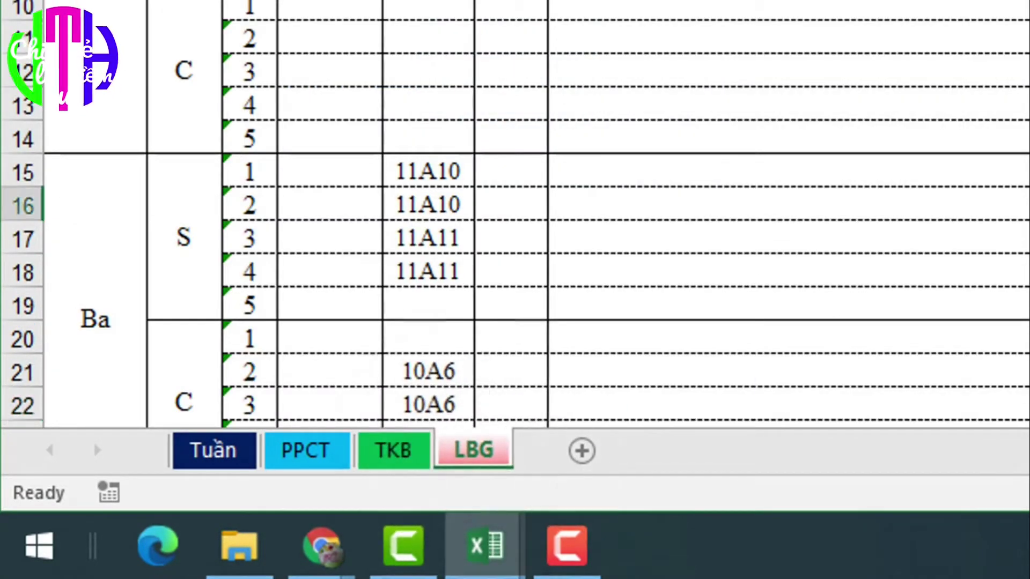
scroll(724, 405, "down", 5)
scroll(644, 423, "up", 8)
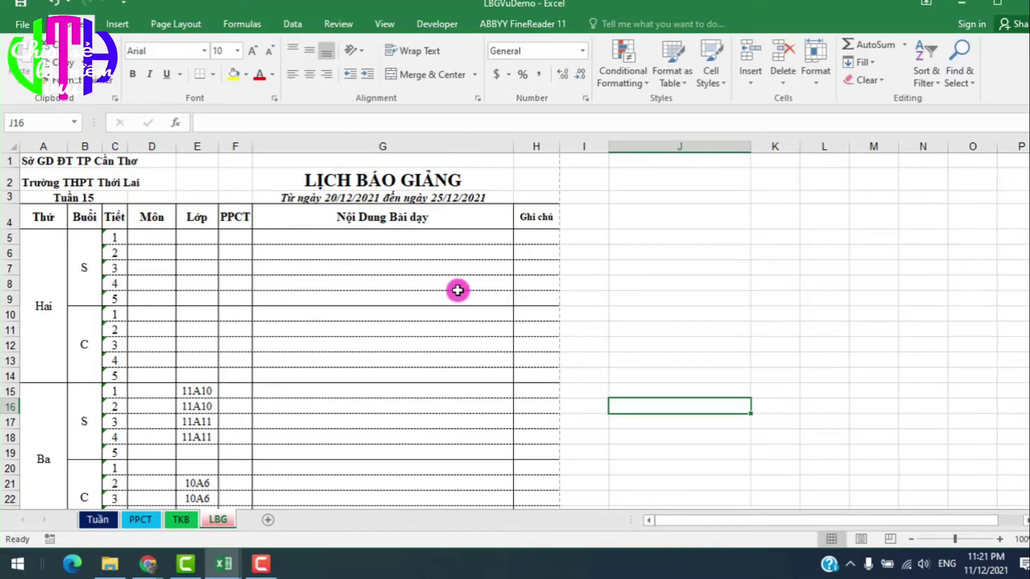
Return to the Tuần sheet and examine the week list from its first row to its last
left_click(98, 520)
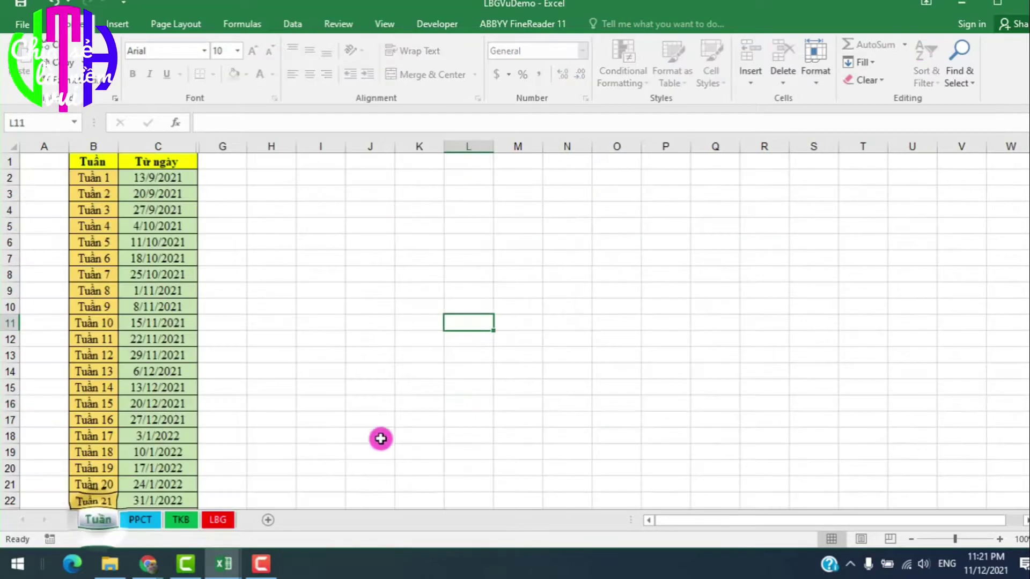
scroll(364, 445, "down", 4)
scroll(351, 419, "up", 3)
scroll(352, 390, "up", 1)
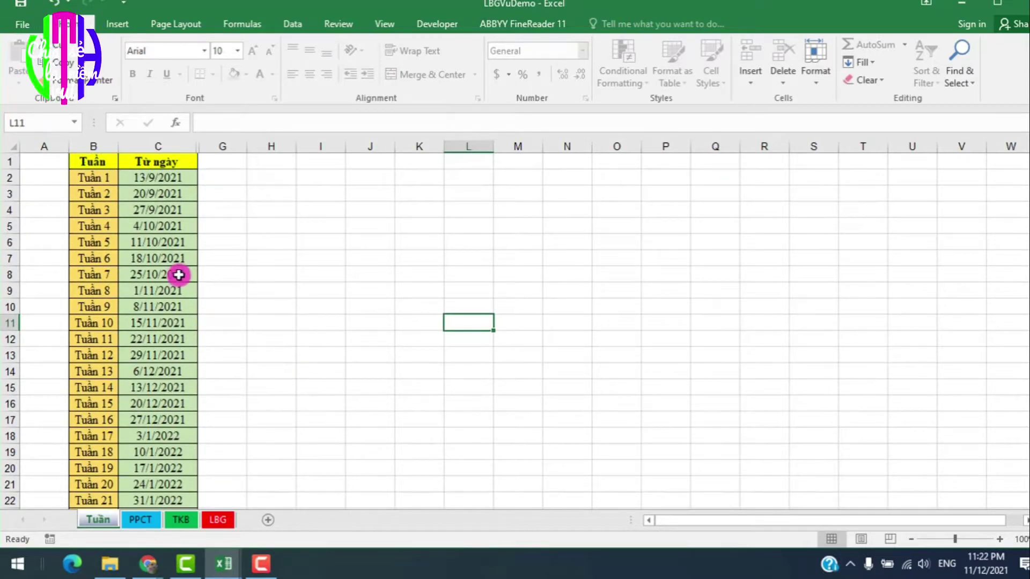
scroll(156, 300, "down", 8)
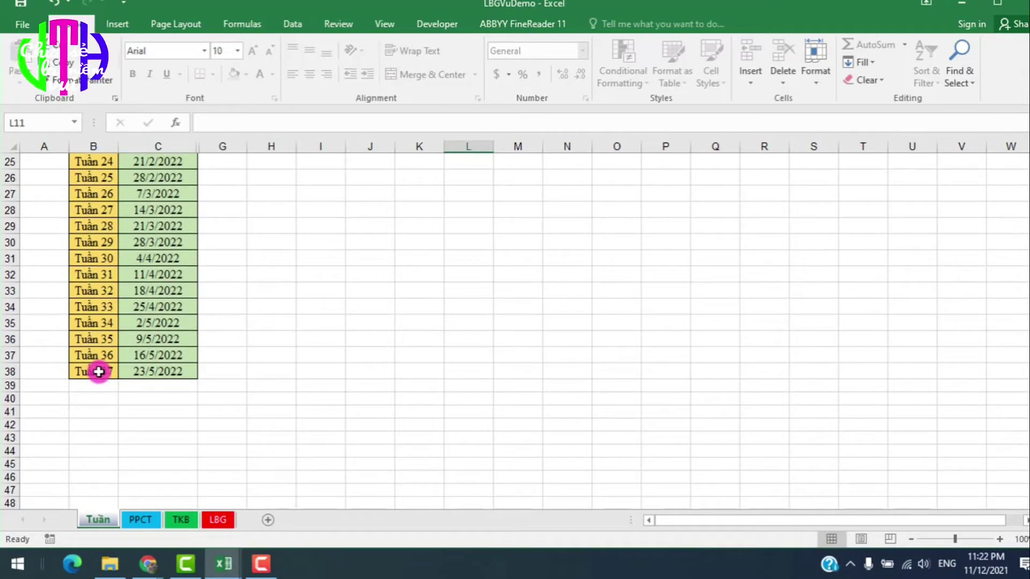
scroll(299, 365, "up", 8)
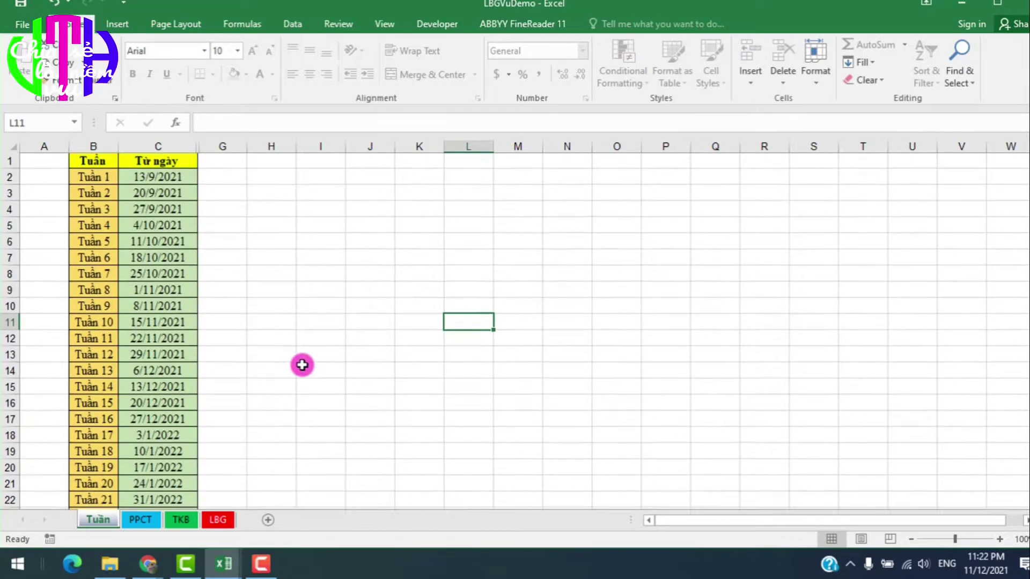
Examine the Từ ngày start dates of the first weeks on the Tuần sheet, cell by cell from C2 to C5
left_click(151, 166)
left_click_drag(156, 210, 142, 180)
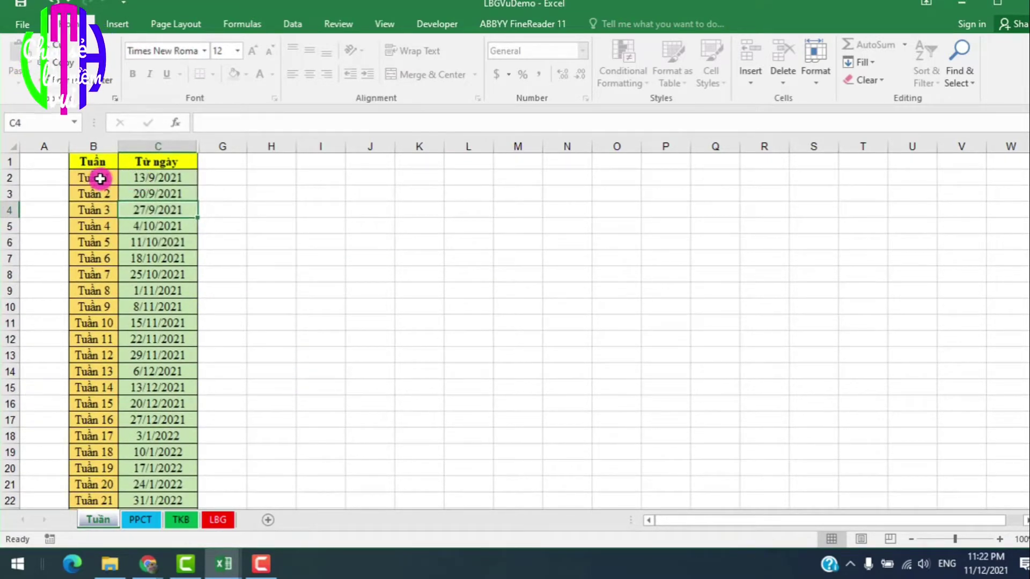
left_click(141, 179)
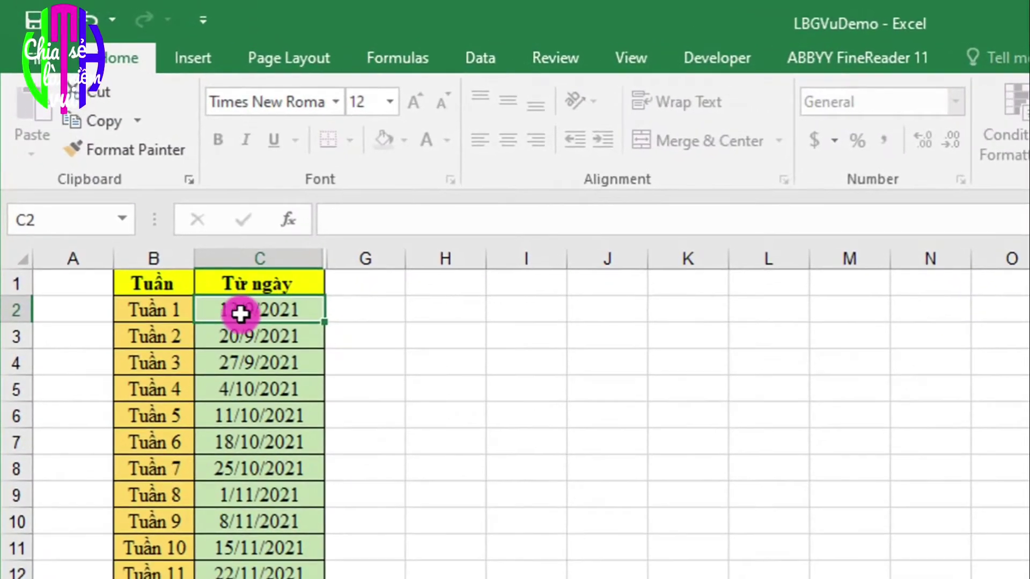
left_click(275, 337)
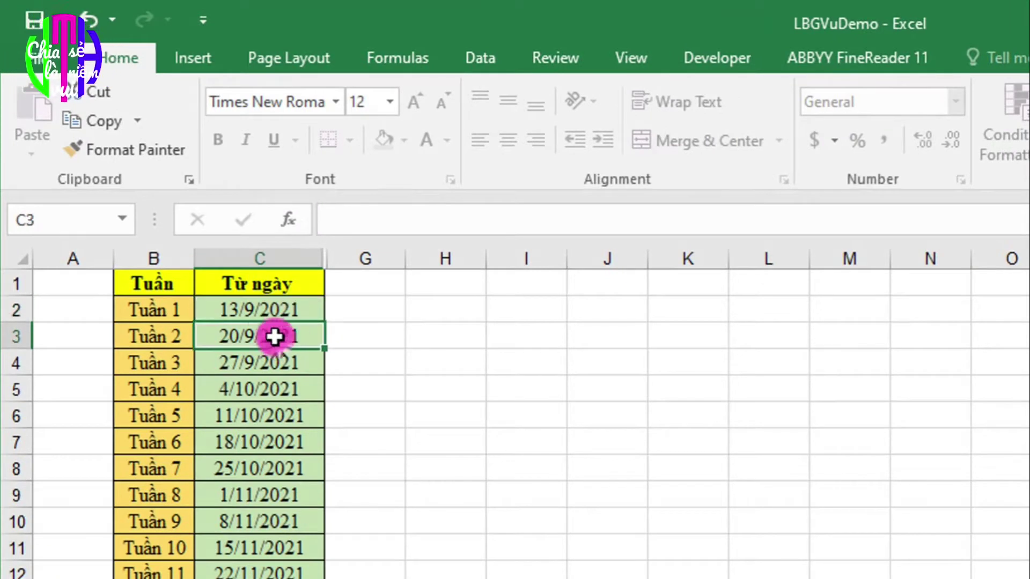
left_click(260, 311)
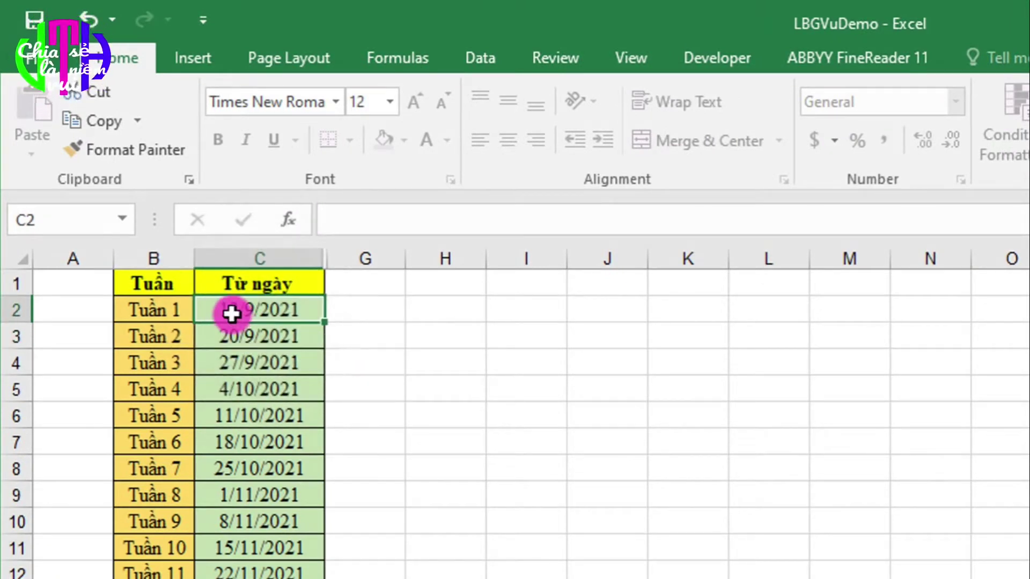
left_click(257, 337)
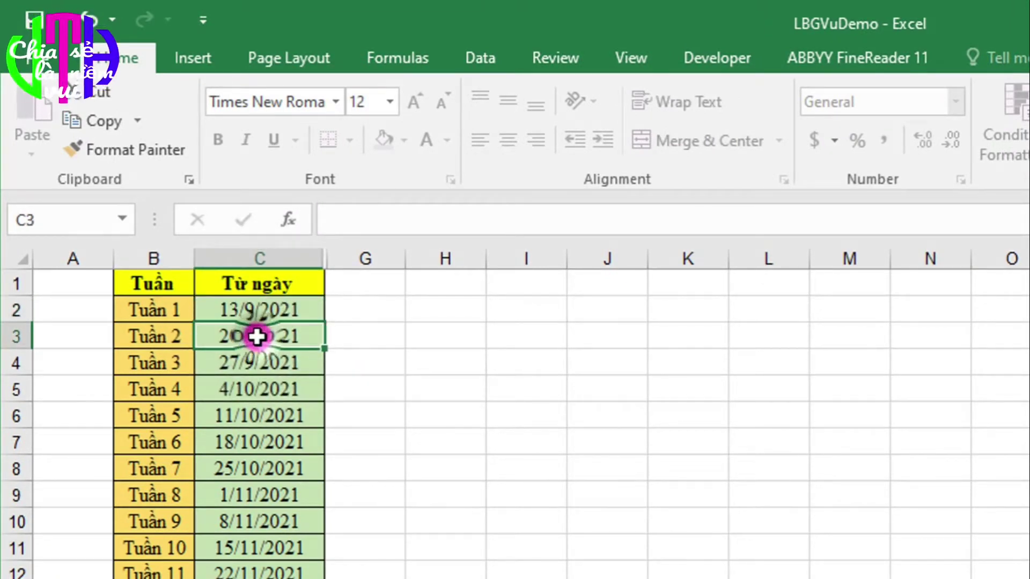
left_click(242, 359)
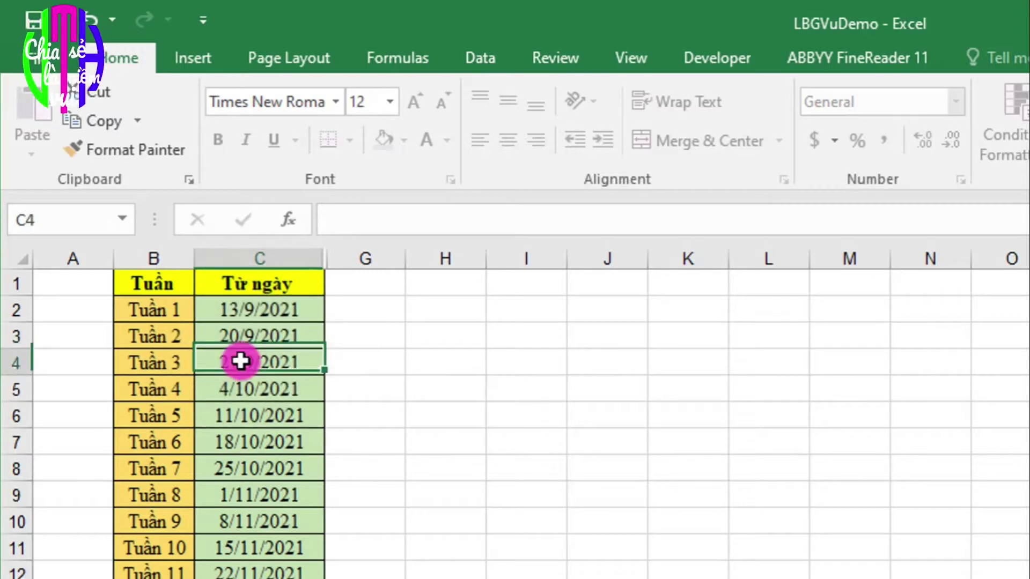
left_click(240, 397)
left_click(245, 340)
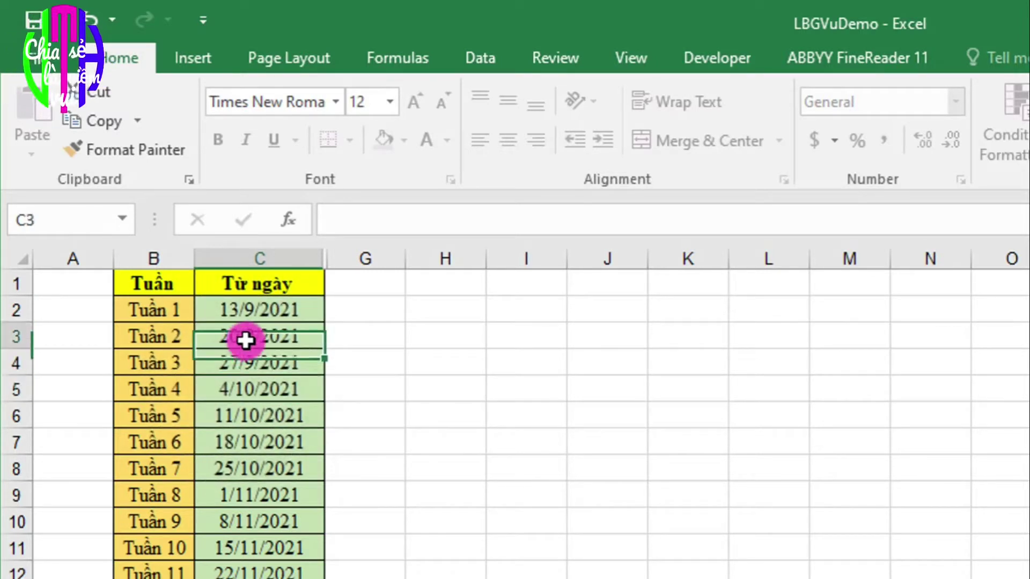
left_click(227, 366)
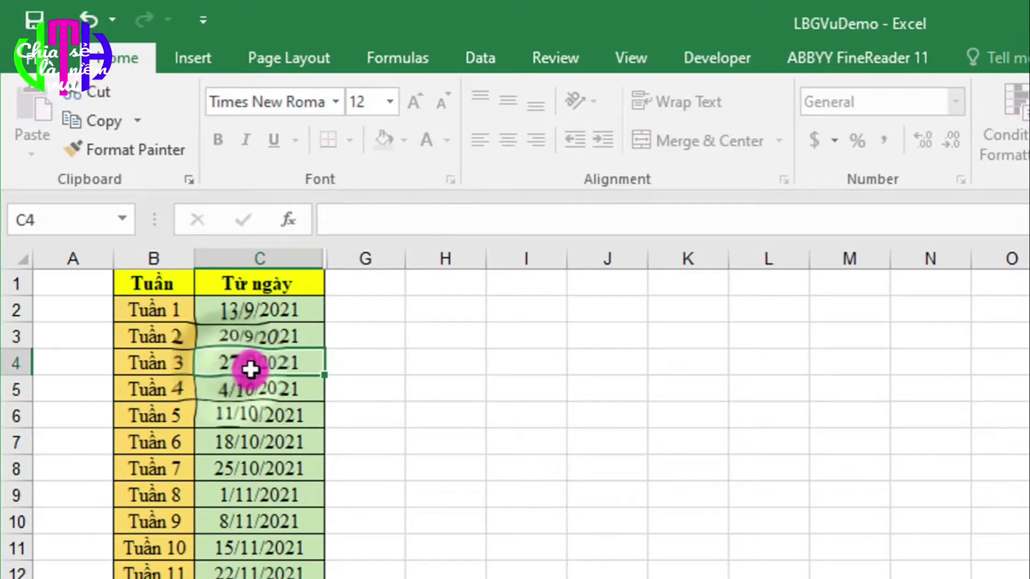
Examine the end of the week list around Tuần 37 and the empty row 39 below it
scroll(268, 376, "down", 9)
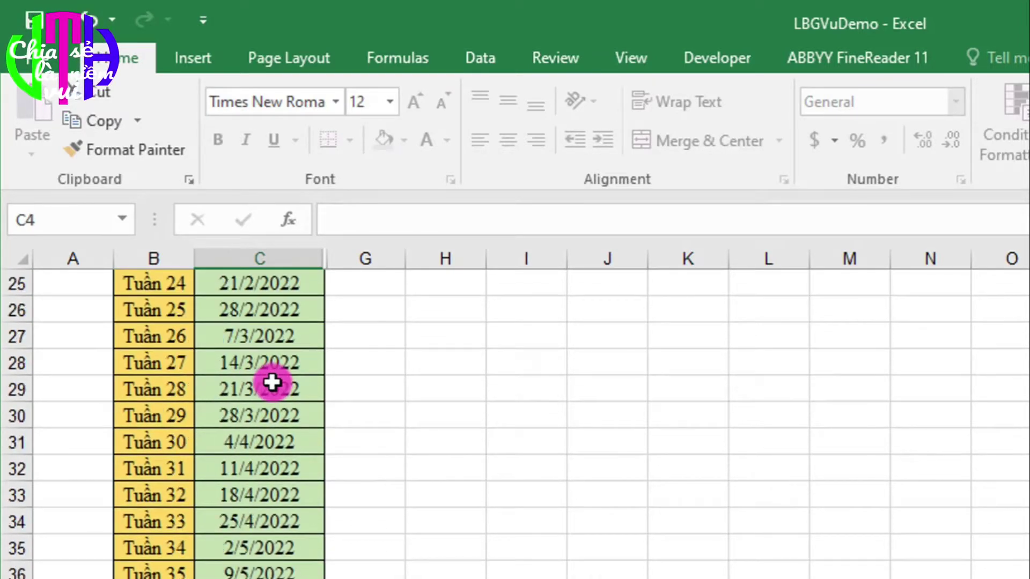
left_click(255, 550)
key("Down")
key("Down")
key("Down")
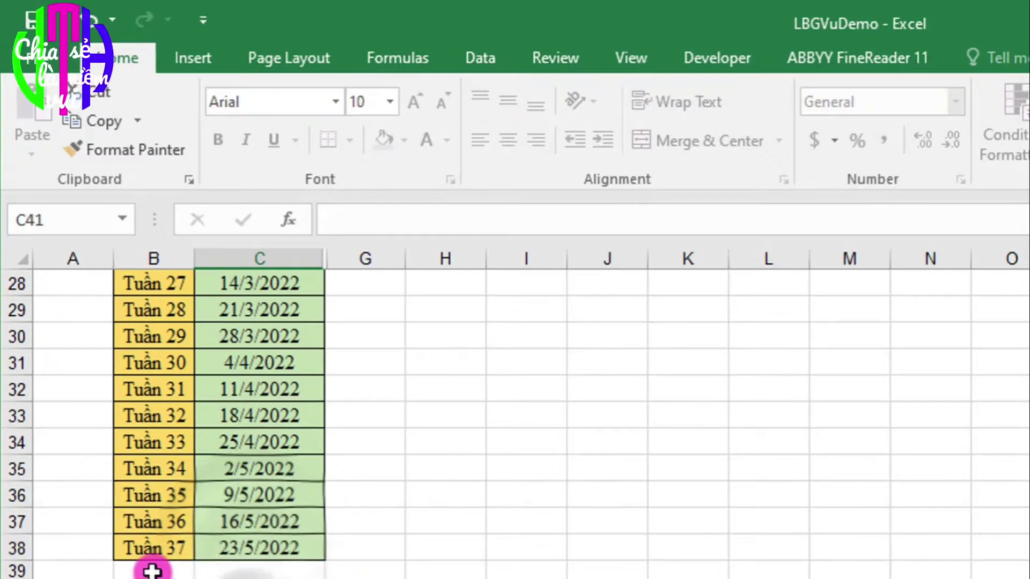
mouse_move(129, 565)
left_mouse_down()
mouse_move(212, 570)
mouse_move(138, 572)
left_mouse_up()
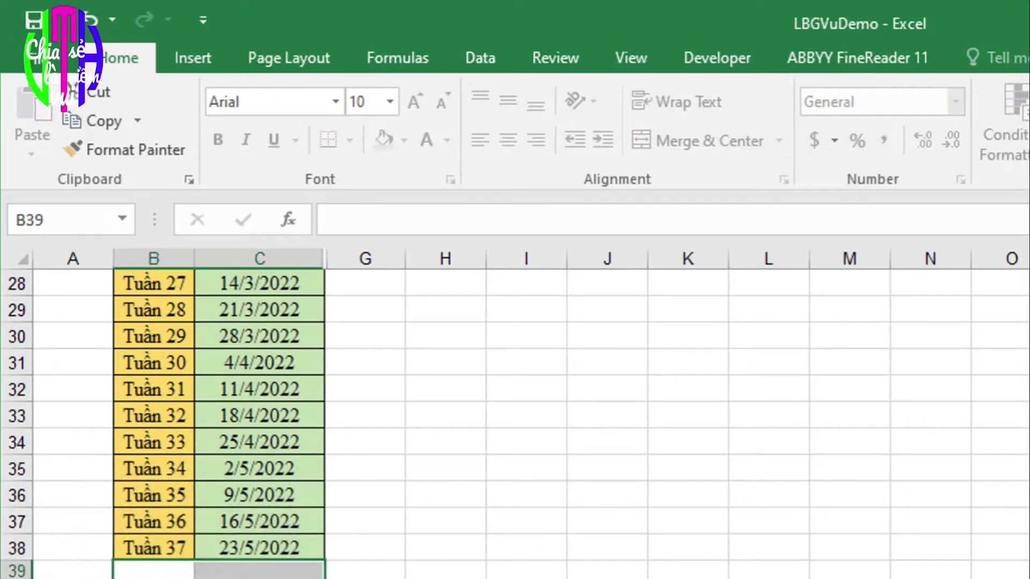
left_click(156, 550)
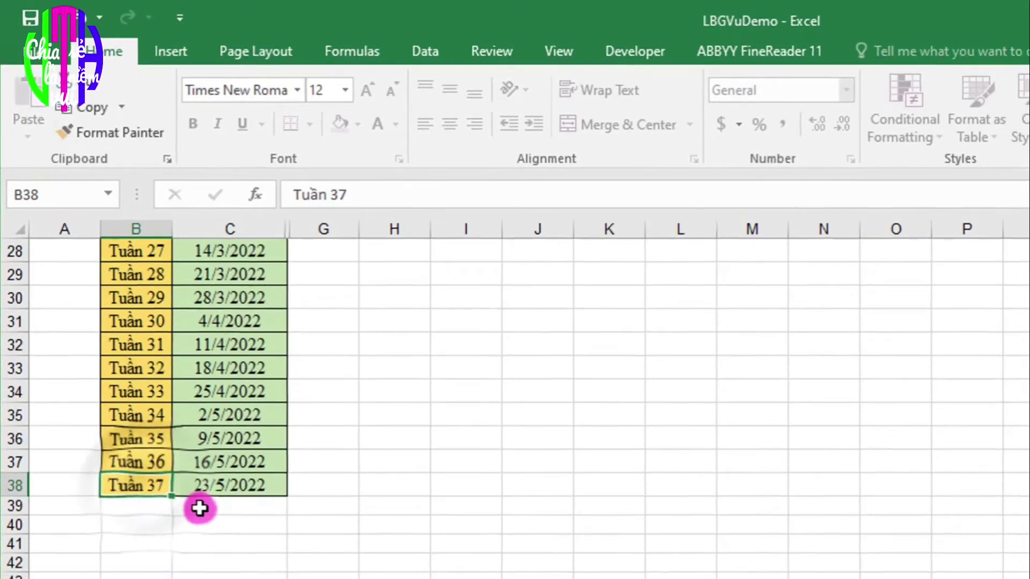
left_click_drag(199, 508, 110, 504)
left_click(110, 504)
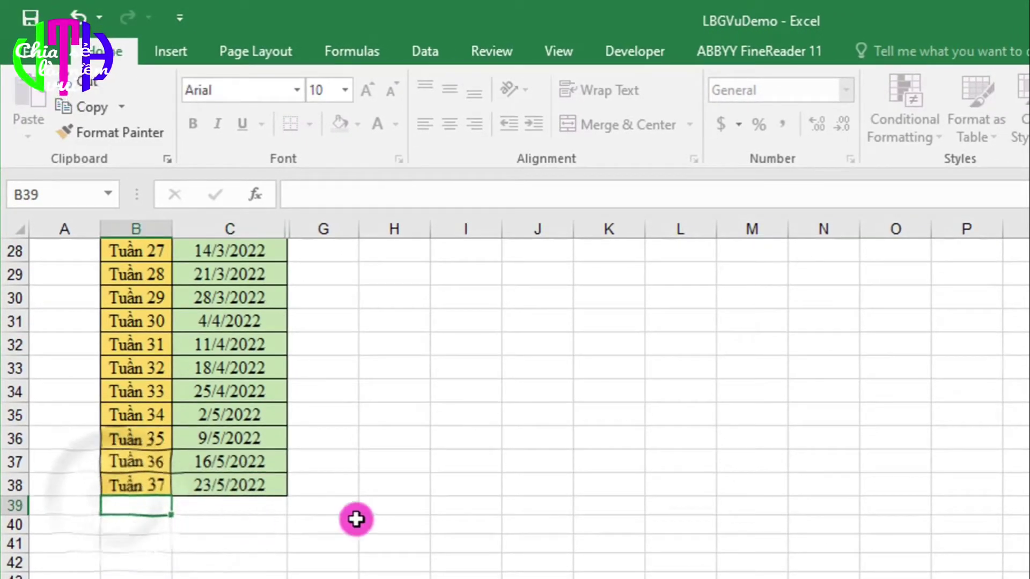
Go back to the start of the week list and review the start dates of Tuần 1, Tuần 2 and Tuần 4
scroll(370, 515, "up", 3)
scroll(370, 515, "up", 6)
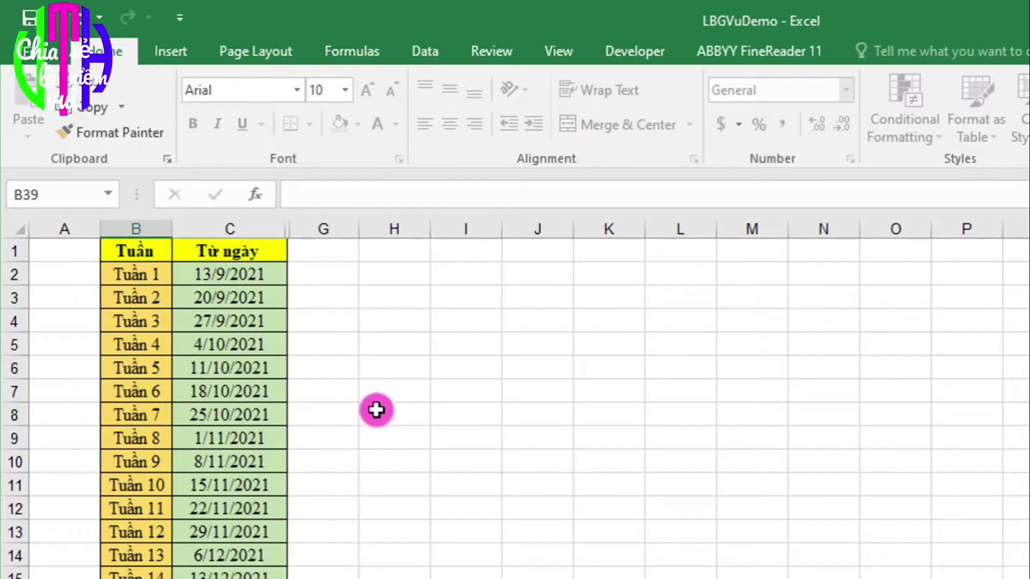
scroll(376, 410, "down", 3)
scroll(354, 437, "up", 3)
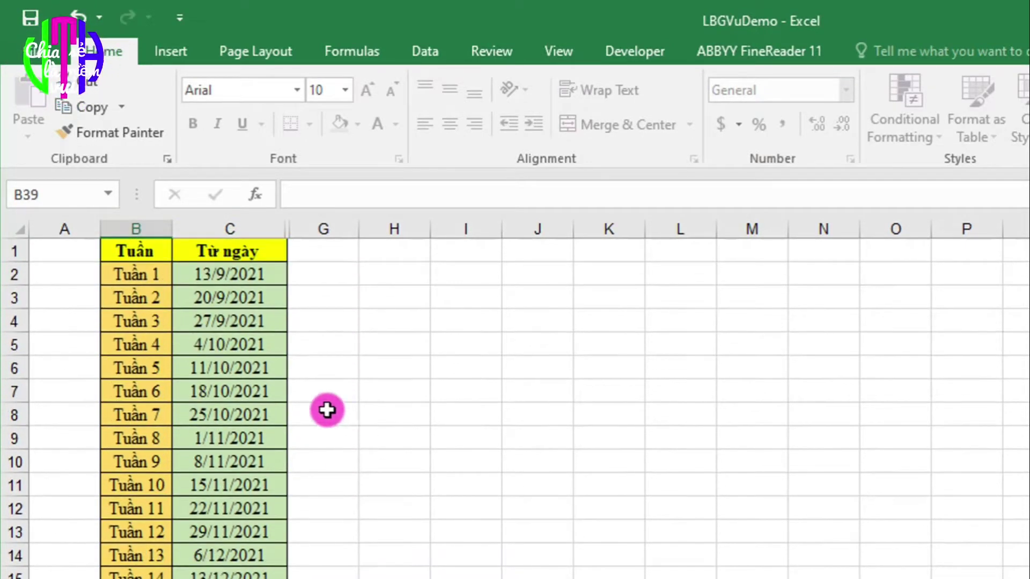
left_click(228, 279)
left_click(229, 298)
left_click(230, 344)
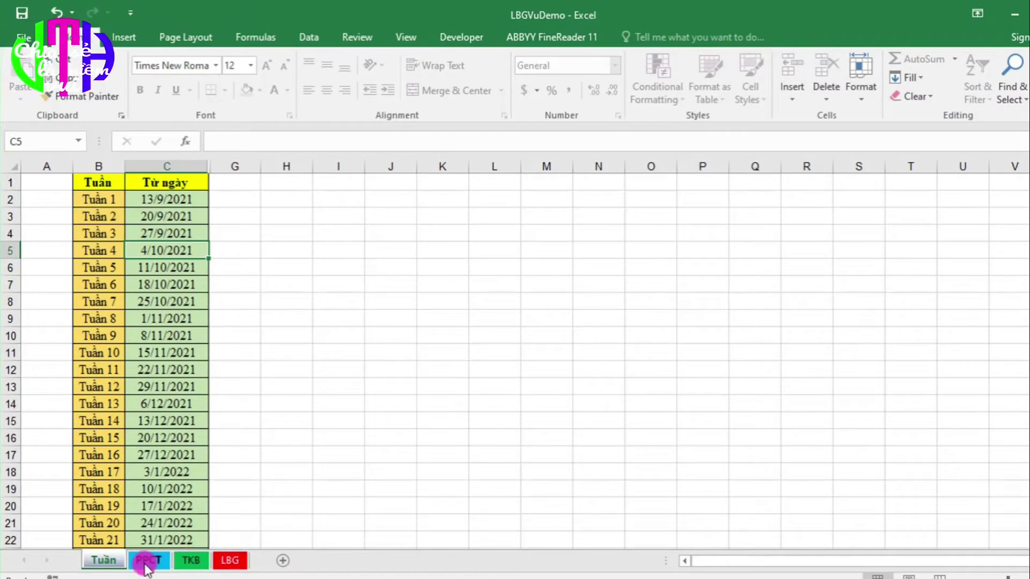
Open the PPCT sheet and examine its Mã Môn, Khối, PPCT and Tên bài dạy columns
left_click(145, 562)
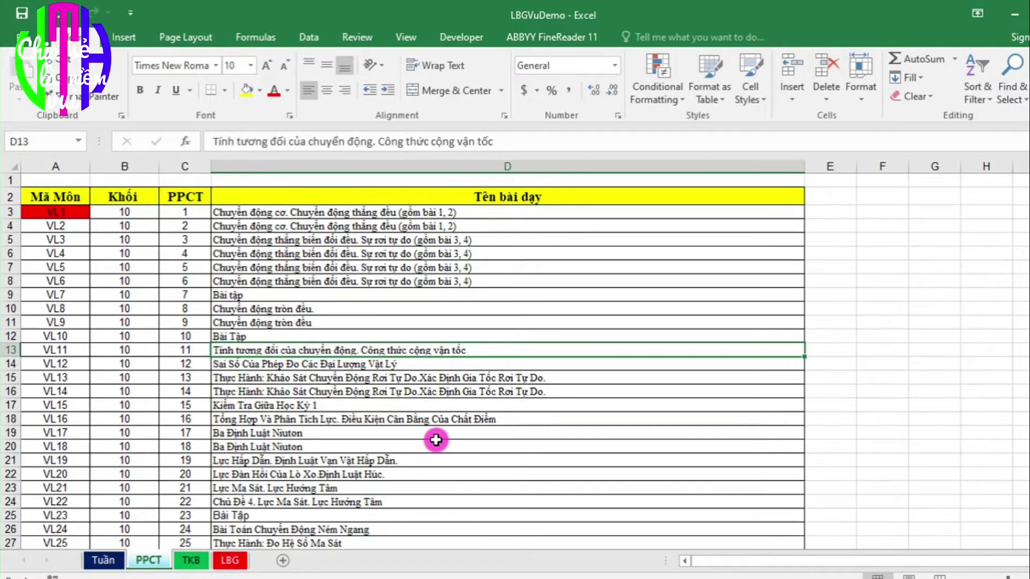
left_click(455, 283)
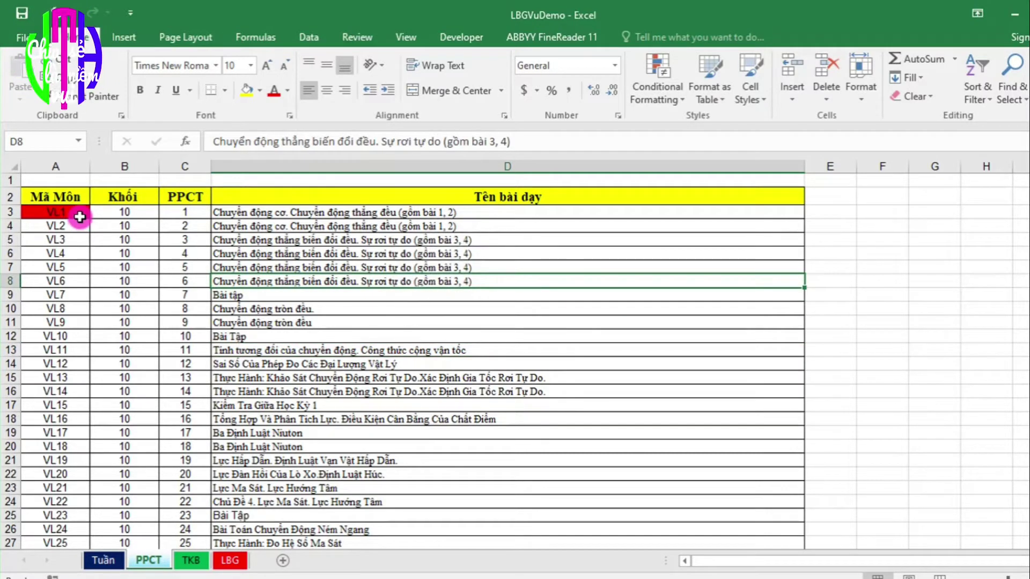
left_click(57, 201)
left_click(113, 199)
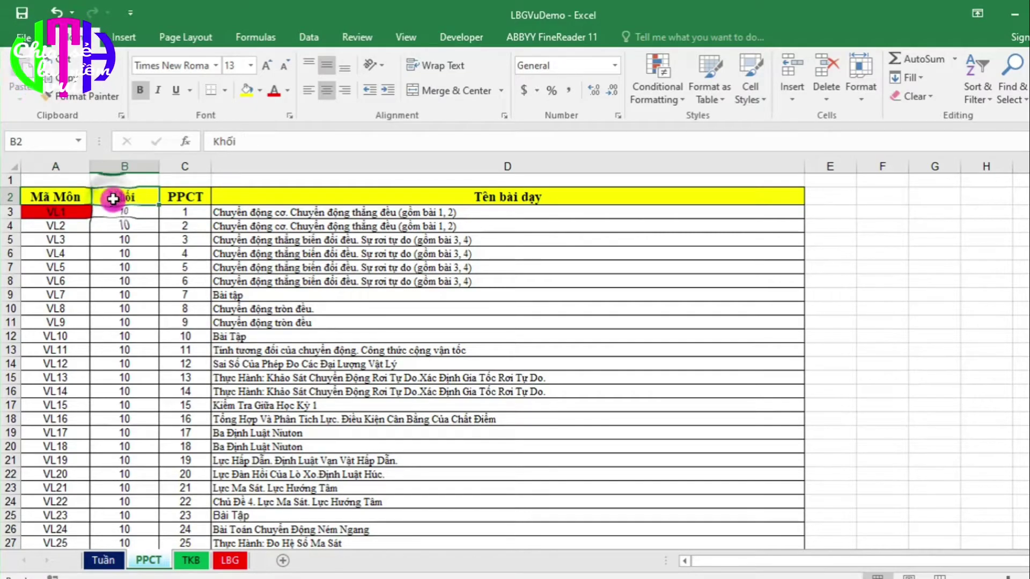
left_click(187, 201)
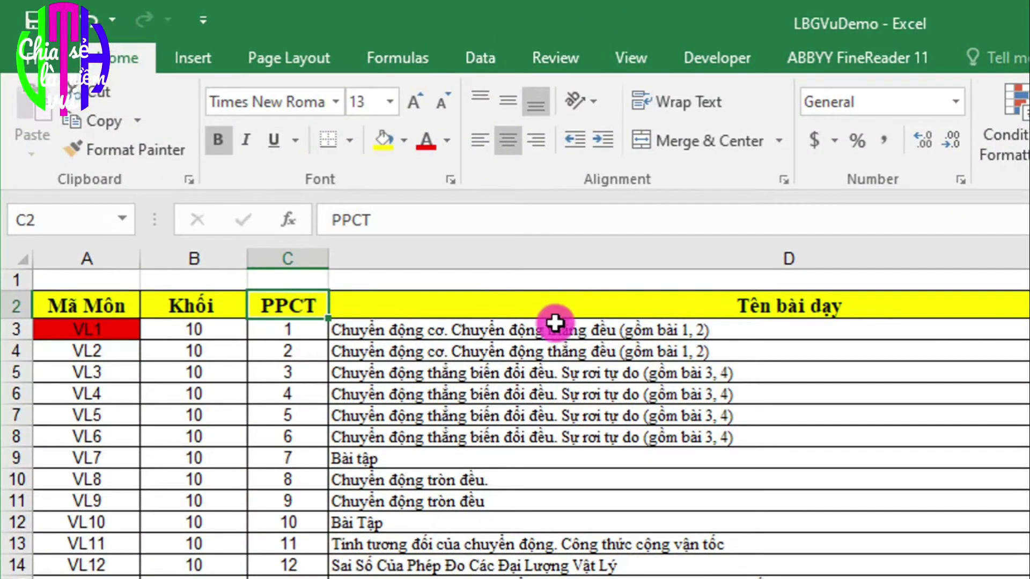
left_click(602, 311)
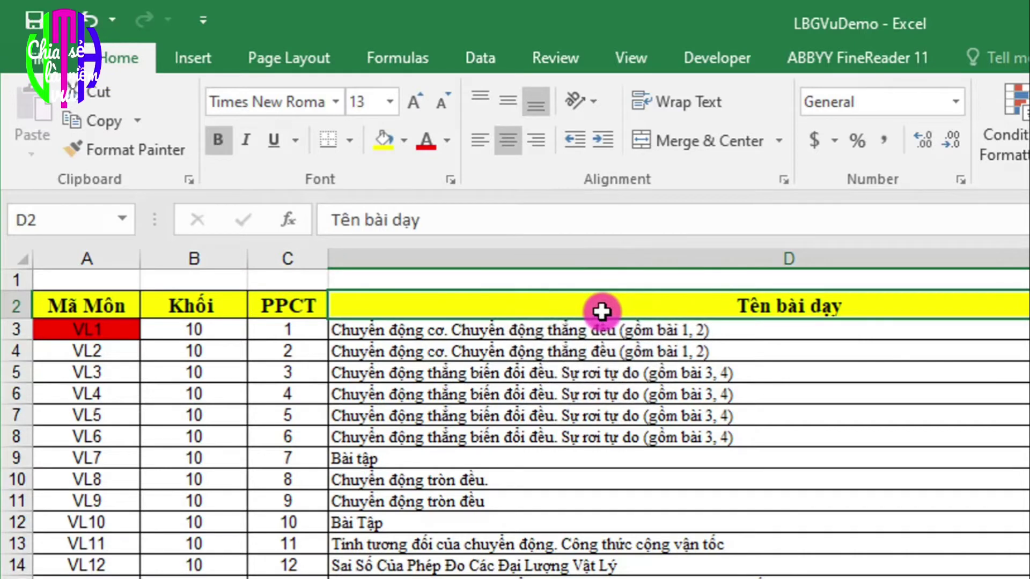
left_click(588, 351)
left_click(510, 437)
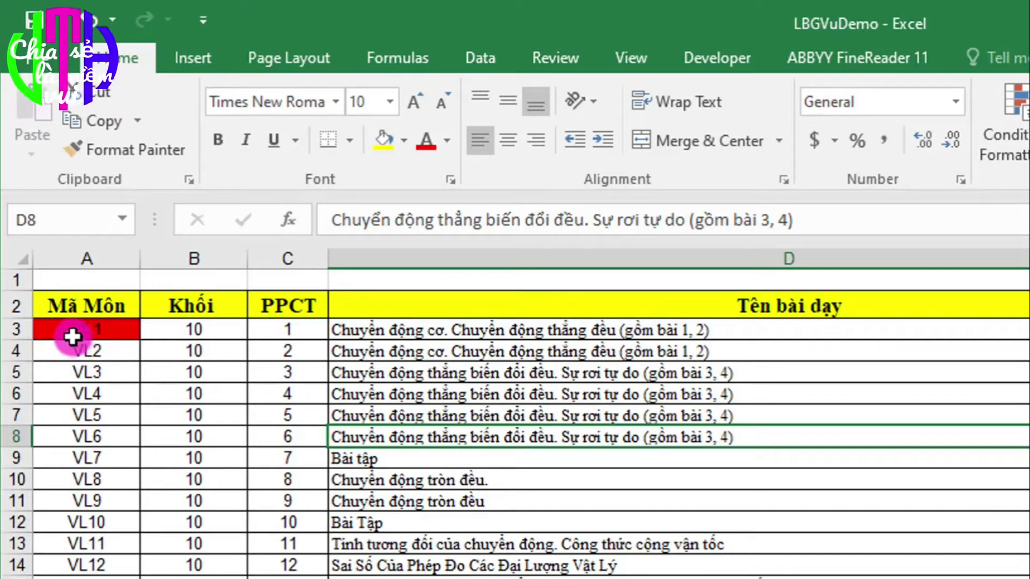
Examine the first subject codes in the Mã Môn column, starting at VL1, and the lesson title in D4
left_click(104, 371)
left_click(88, 330)
left_click(88, 351)
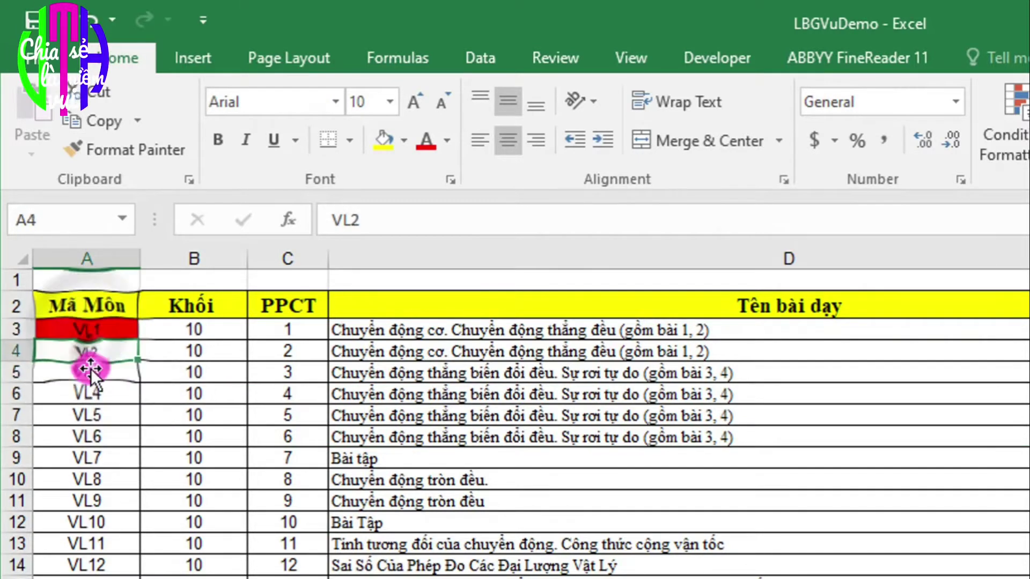
left_click(99, 417)
left_click(87, 330)
left_click(87, 352)
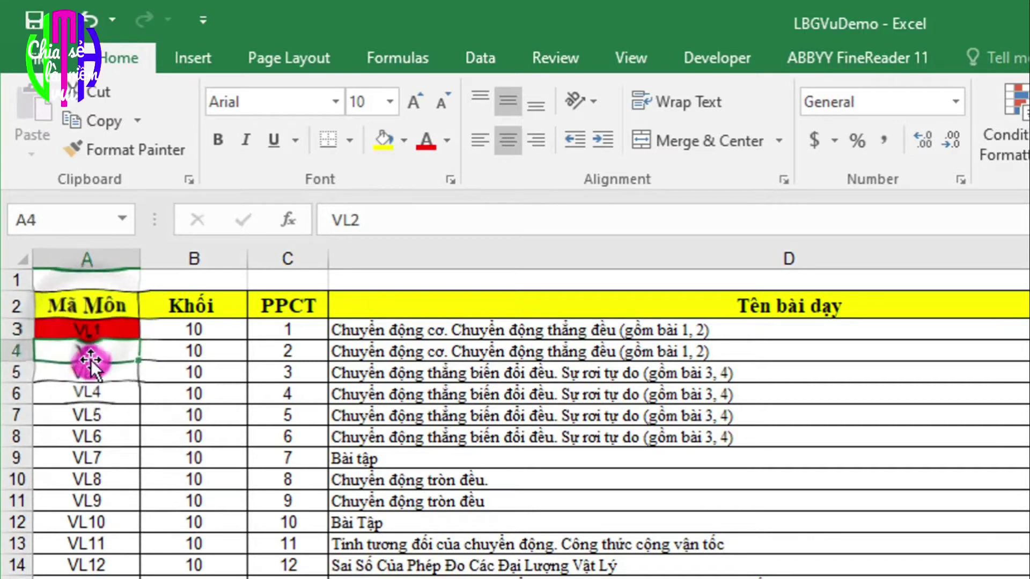
left_click(89, 392)
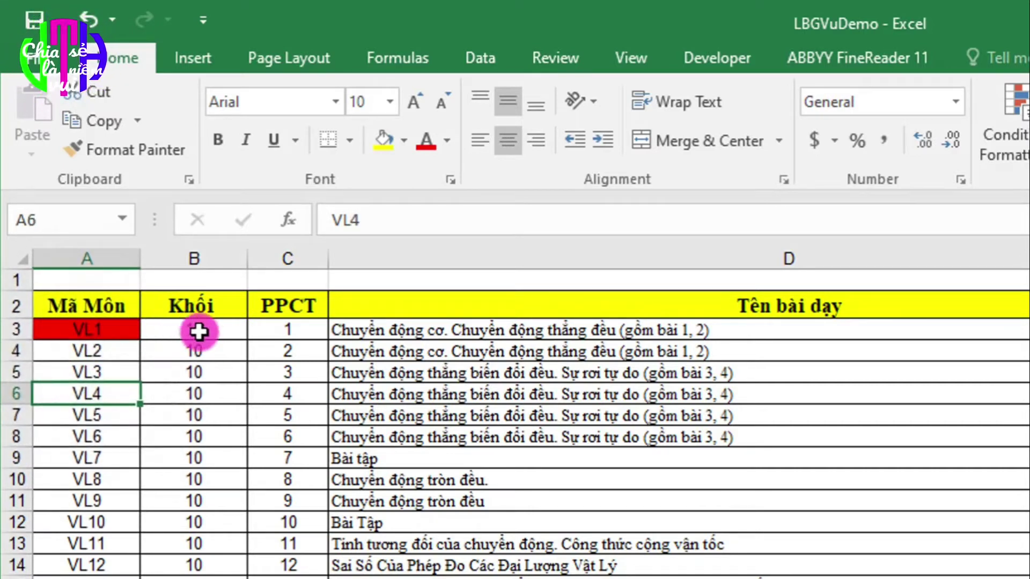
left_click(73, 332)
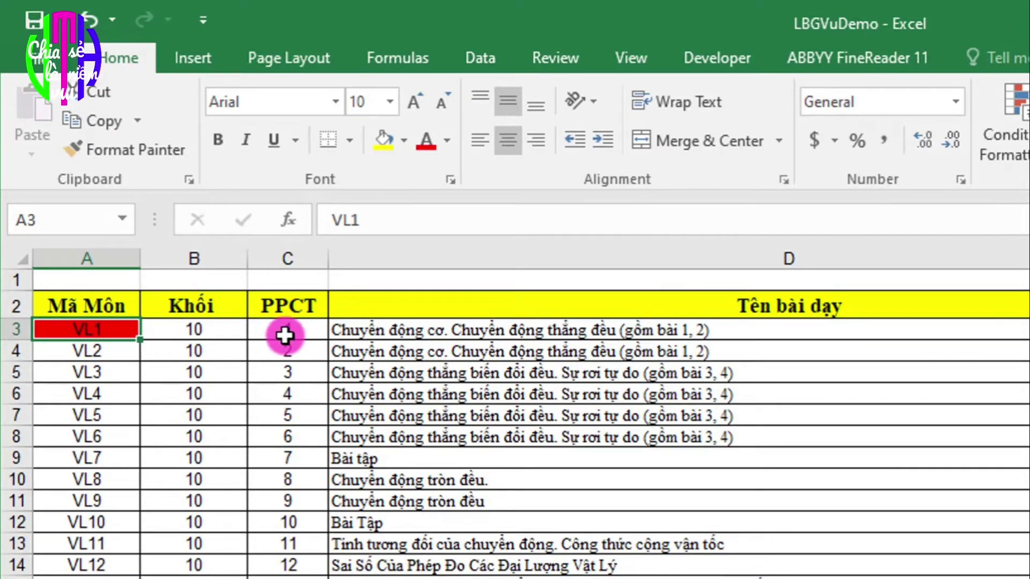
left_click(471, 350)
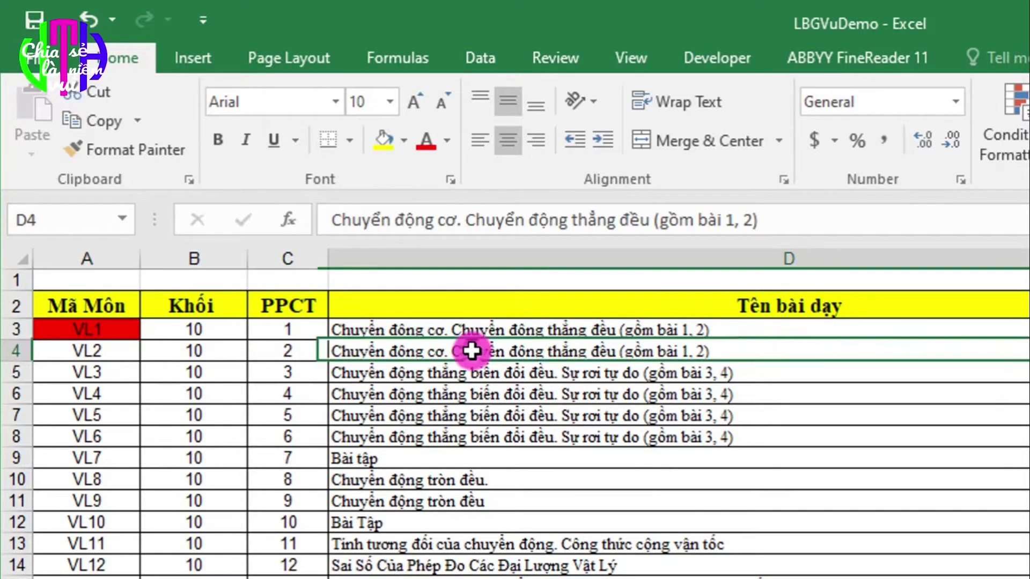
Examine the lesson titles from D3 down the Tên bài dạy column and the matching codes VL1 and VL2
left_click(483, 395)
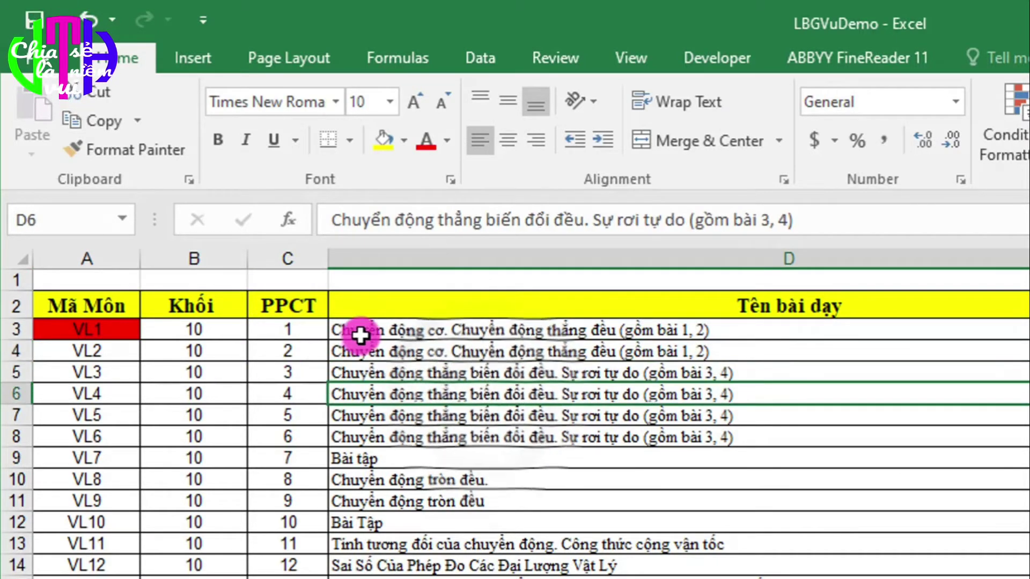
left_click_drag(361, 336, 376, 577)
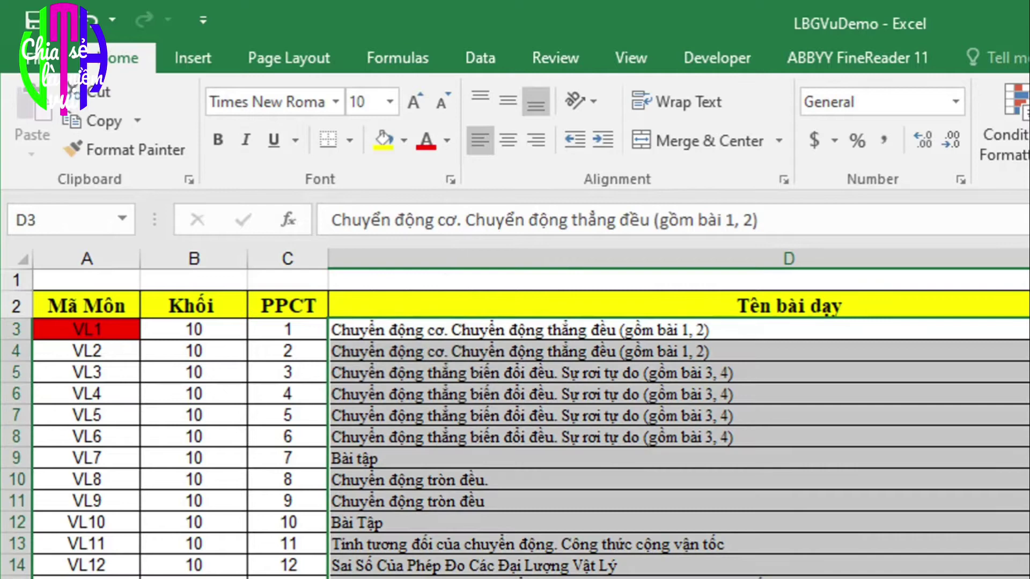
left_click(107, 331)
left_click(108, 354)
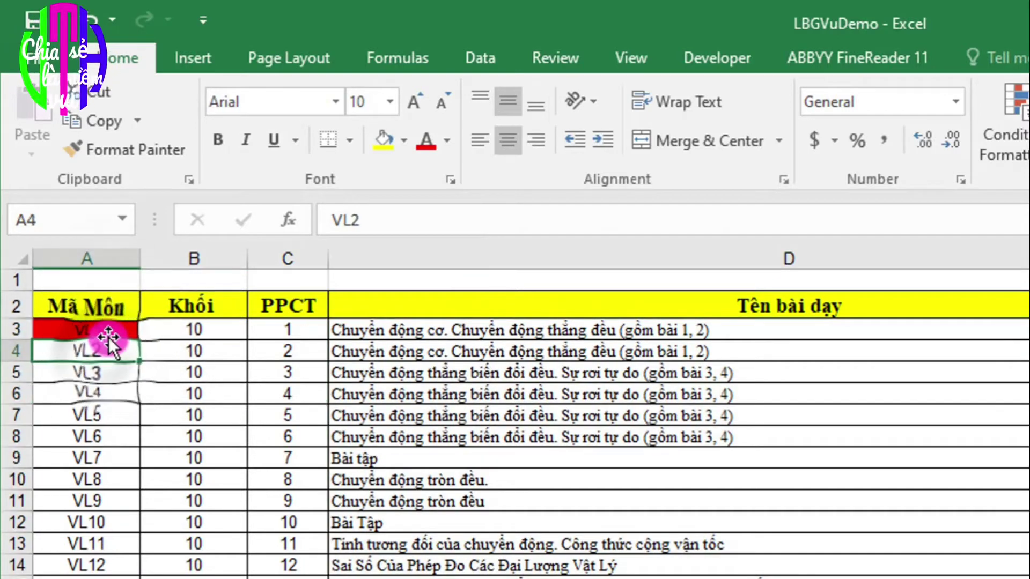
Review the end of the grade 10 VL codes at VL30 in row 32, including its PPCT number and lesson title
scroll(114, 426, "down", 3)
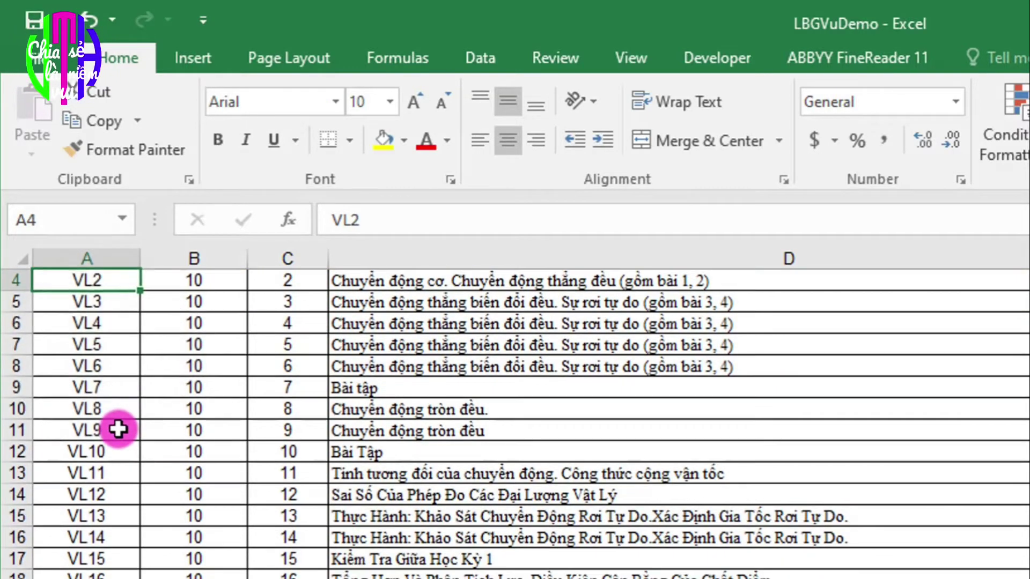
scroll(118, 429, "down", 3)
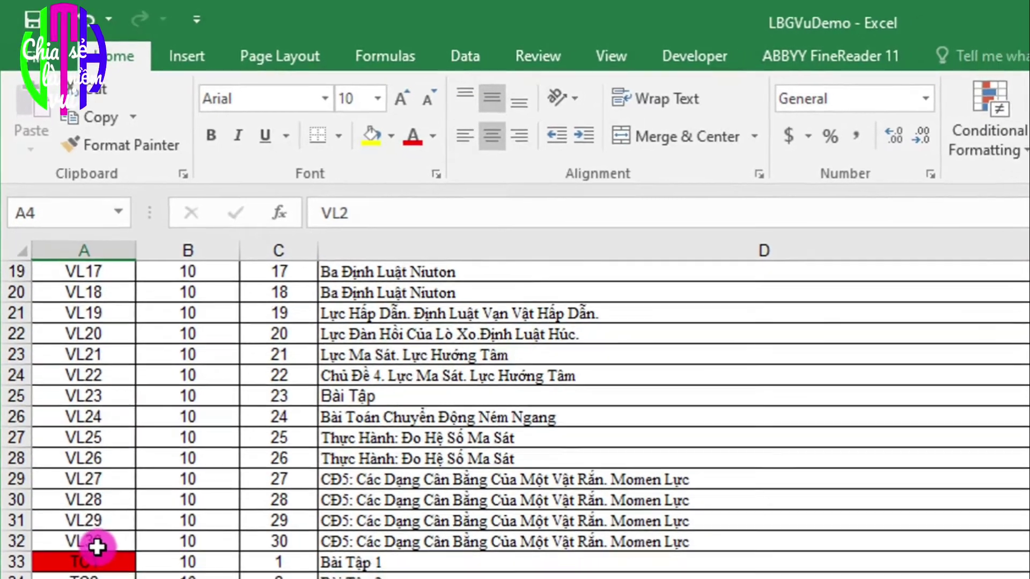
left_click(91, 556)
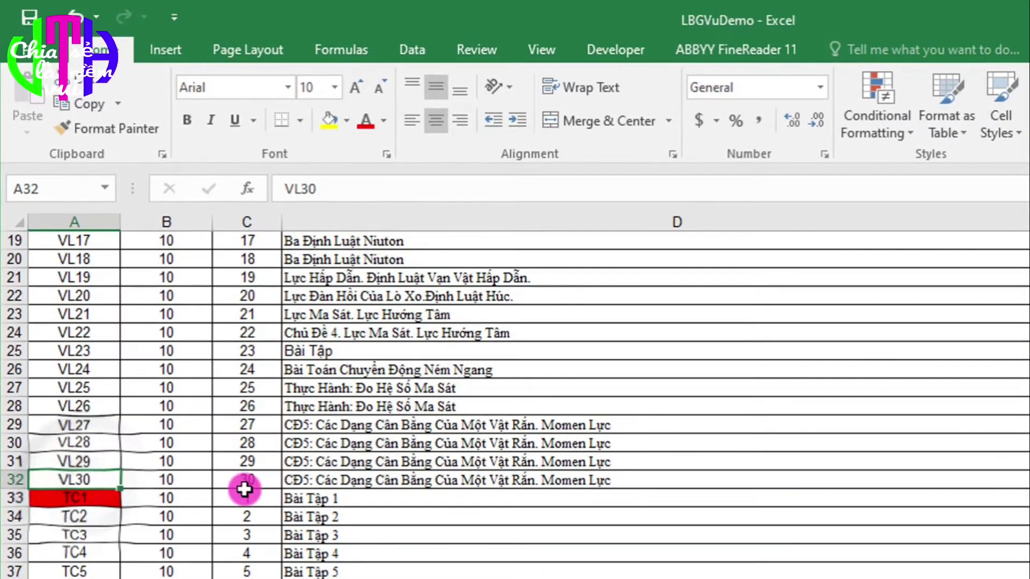
left_click(252, 482)
left_click(81, 479)
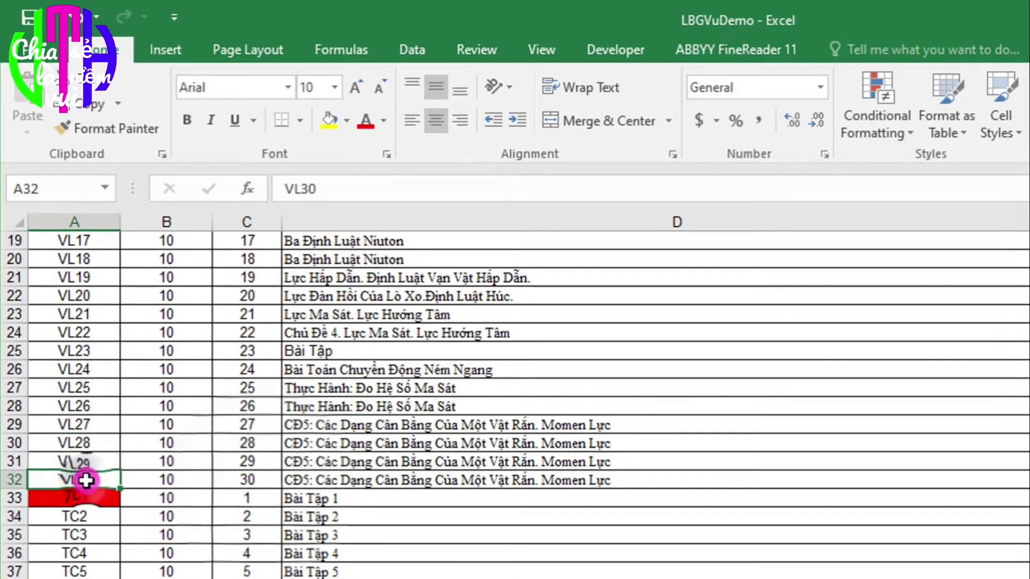
left_click(345, 493)
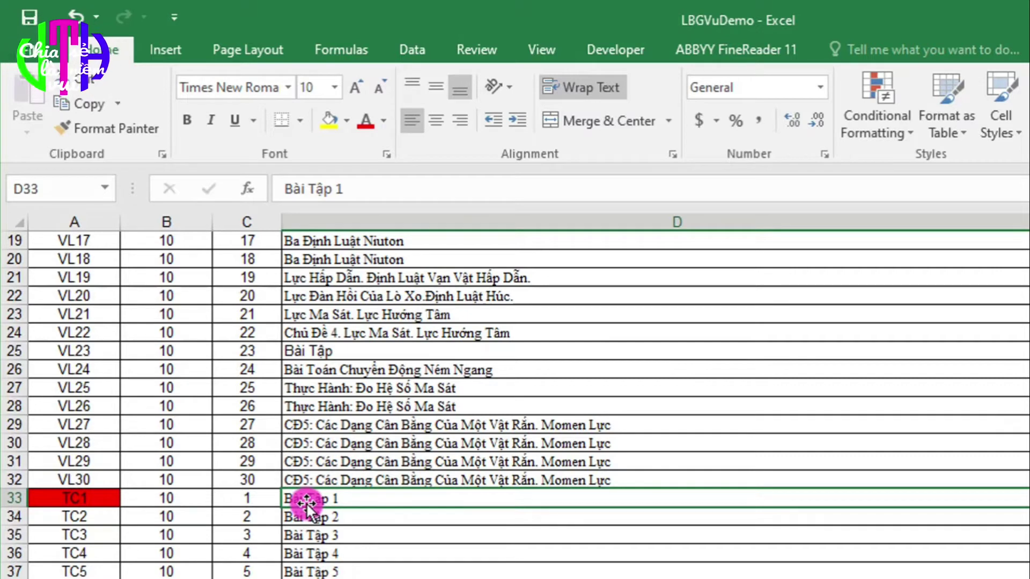
left_click(33, 479)
left_click(206, 517)
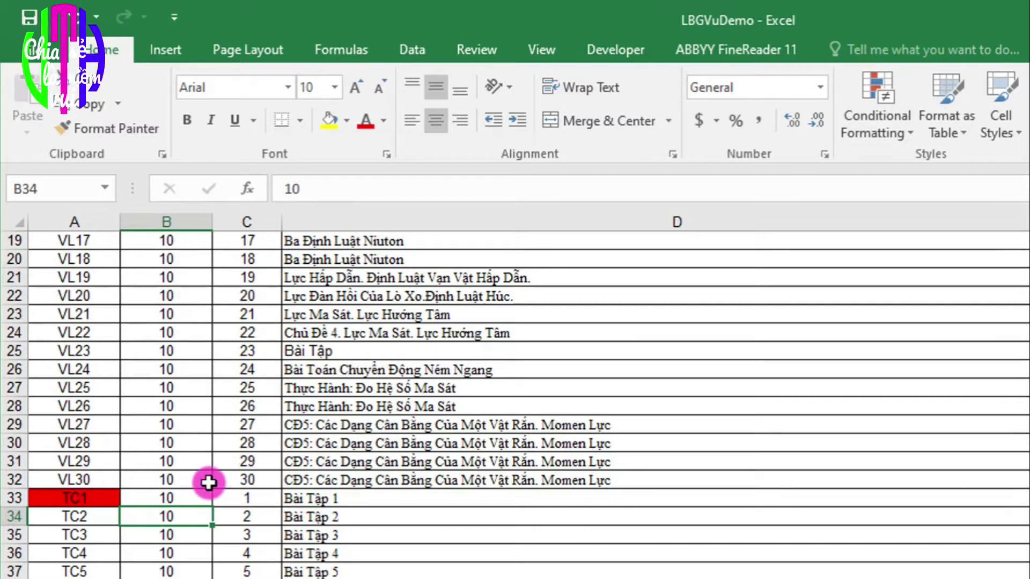
left_click(248, 480)
left_click(467, 479)
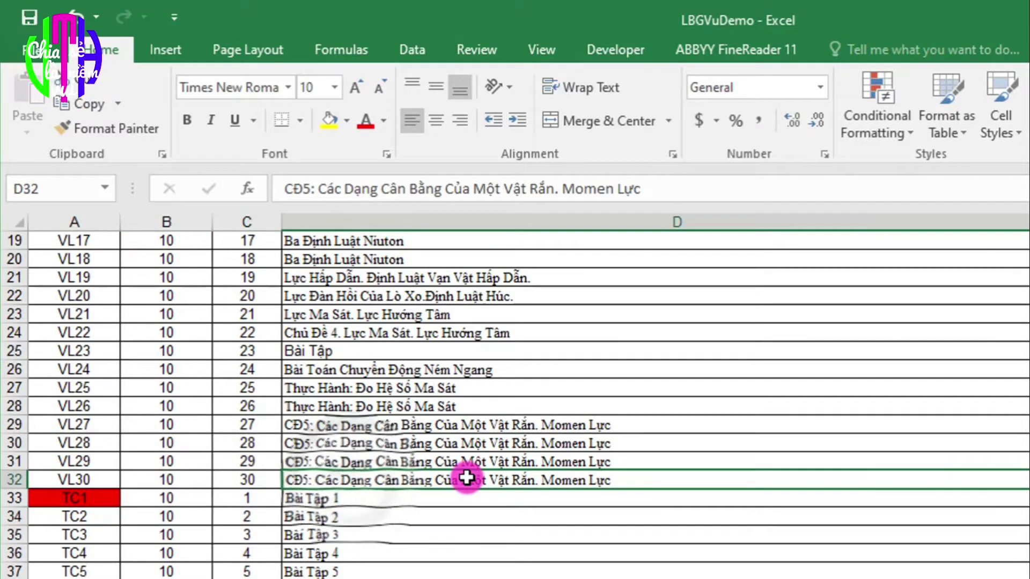
Examine the start of the grade 10 TC block, checking the code, Khối, PPCT and lesson title of TC1 in row 33
scroll(467, 477, "up", 6)
scroll(444, 413, "down", 9)
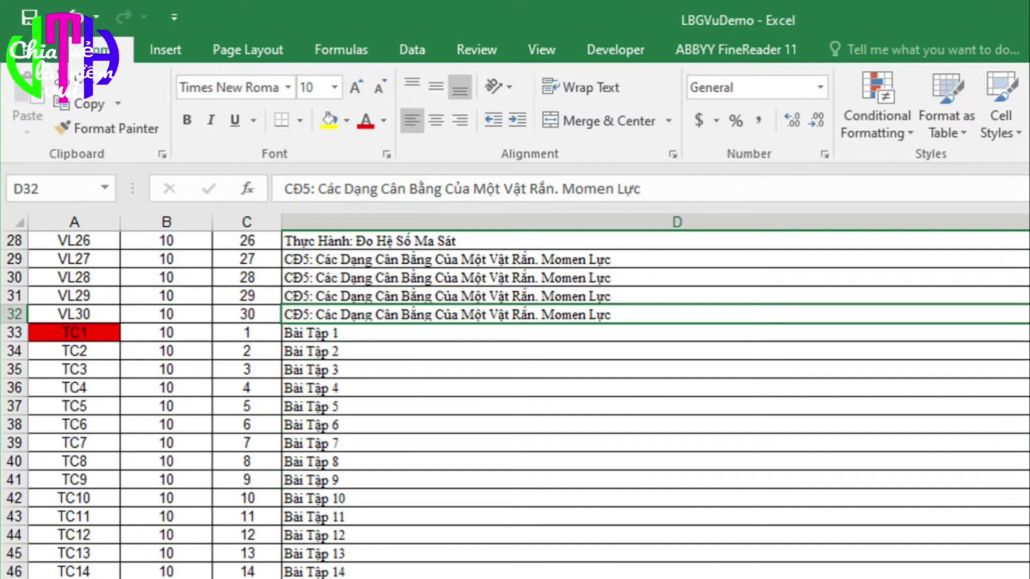
left_click(87, 351)
left_click(87, 388)
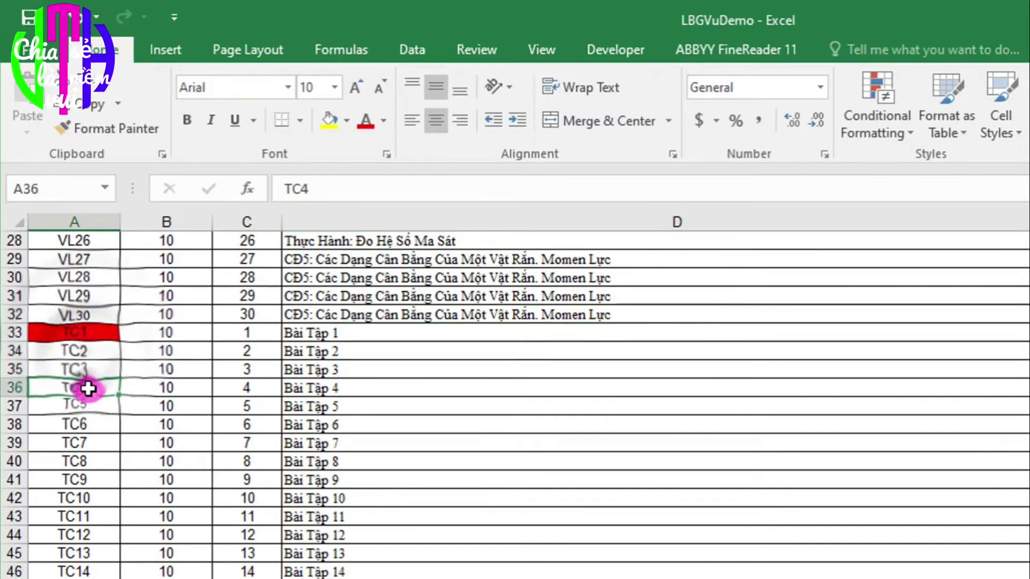
left_click(92, 405)
left_click(170, 340)
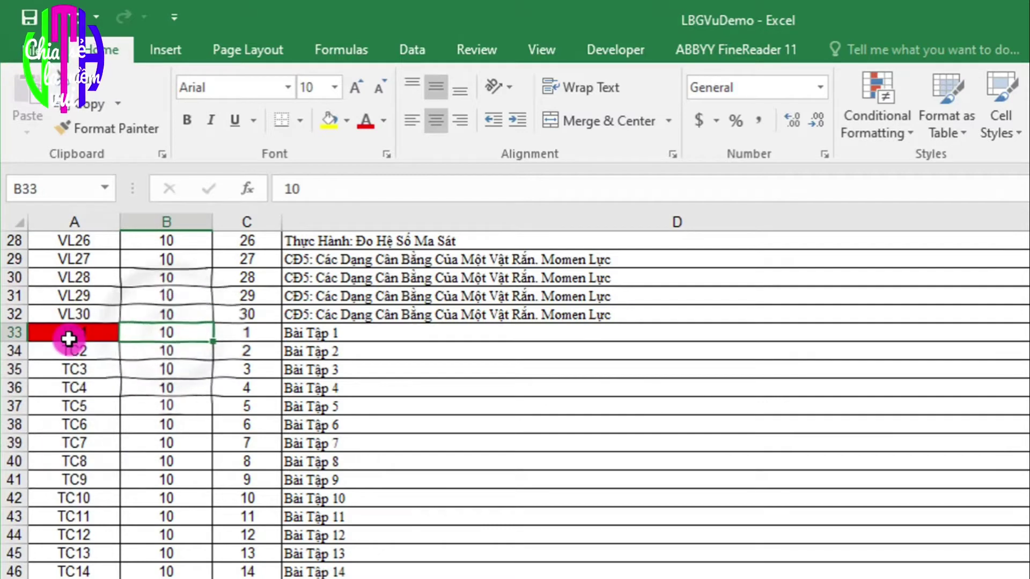
left_click(256, 337)
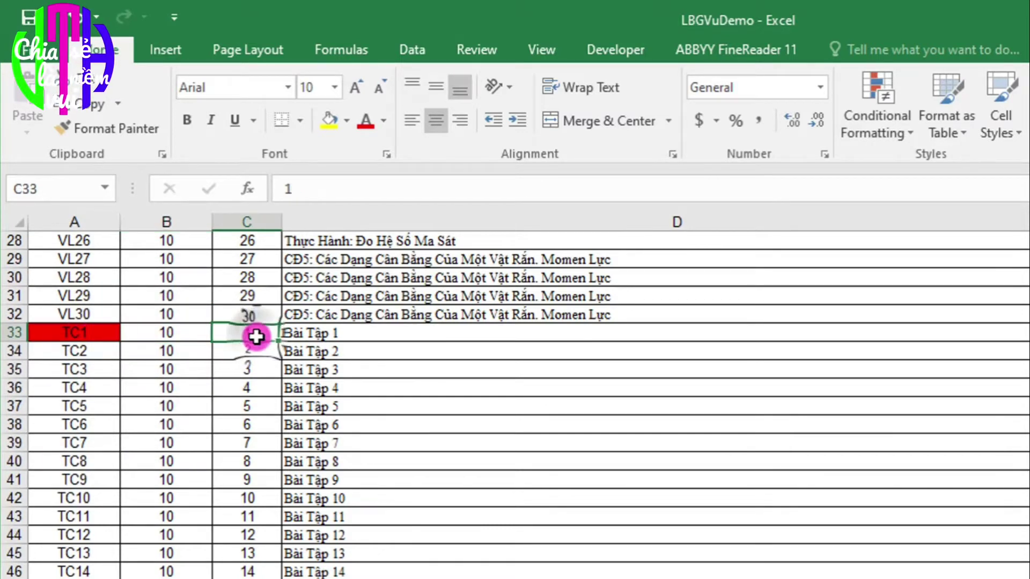
left_click(308, 335)
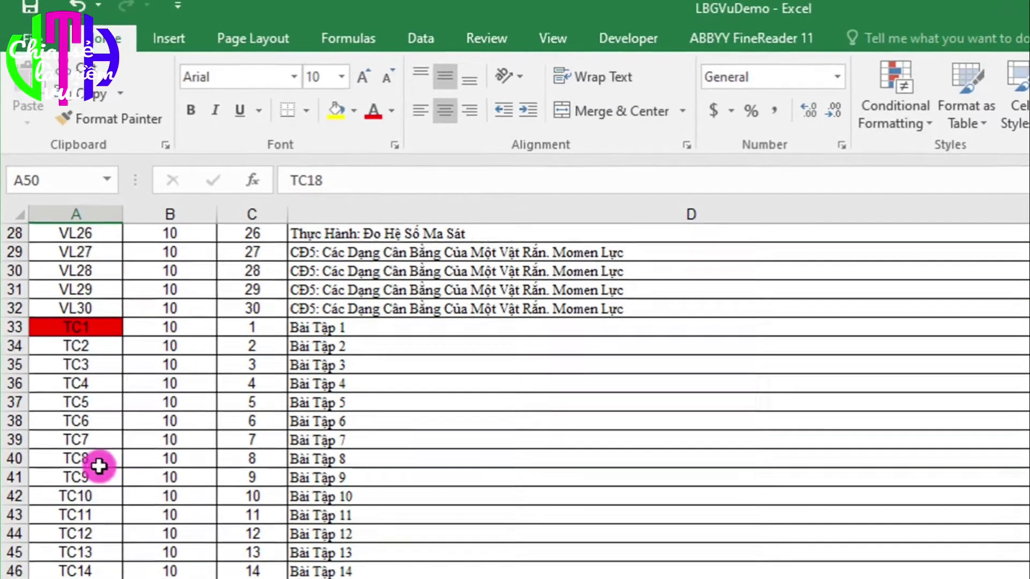
Check the PPCT number and lesson title of TC18 in row 50, at the end of the grade 10 TC block
scroll(100, 408, "down", 2)
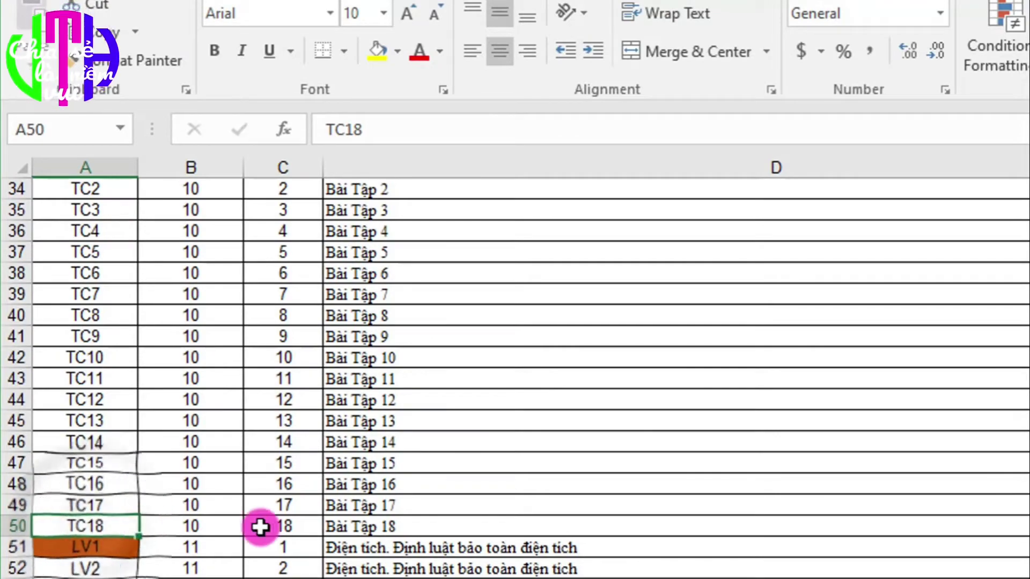
left_click(287, 529)
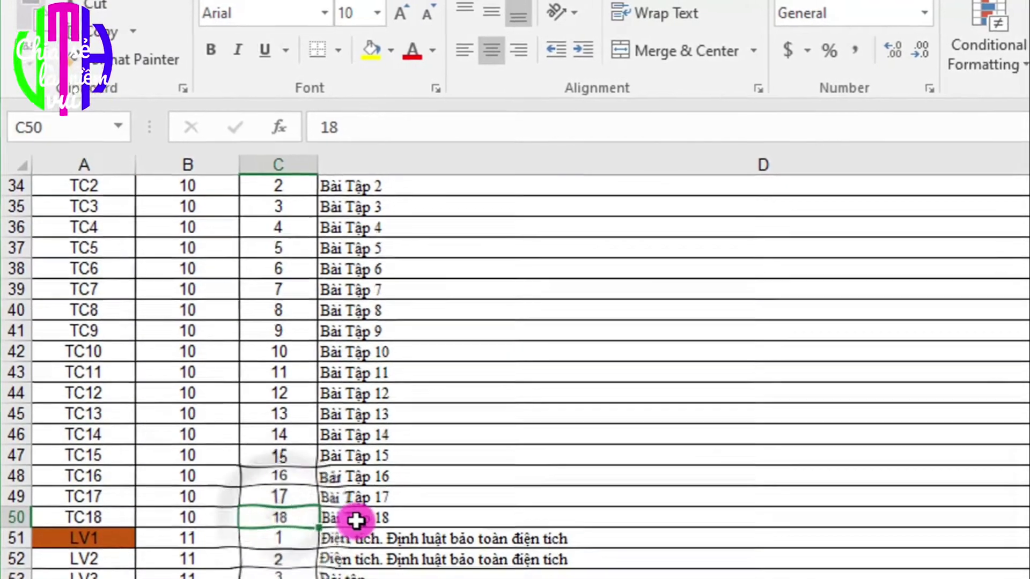
left_click(357, 527)
Examine the grade 11 LV codes starting at LV1 in row 51 and compare them with the grade 10 VL codes
scroll(131, 279, "down", 4)
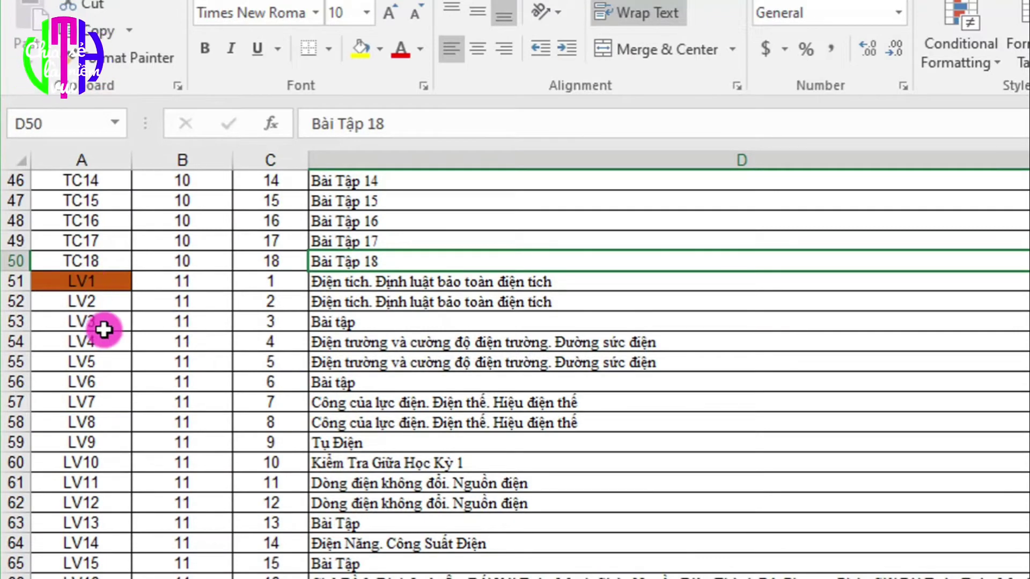
left_click(104, 322)
left_click(48, 281)
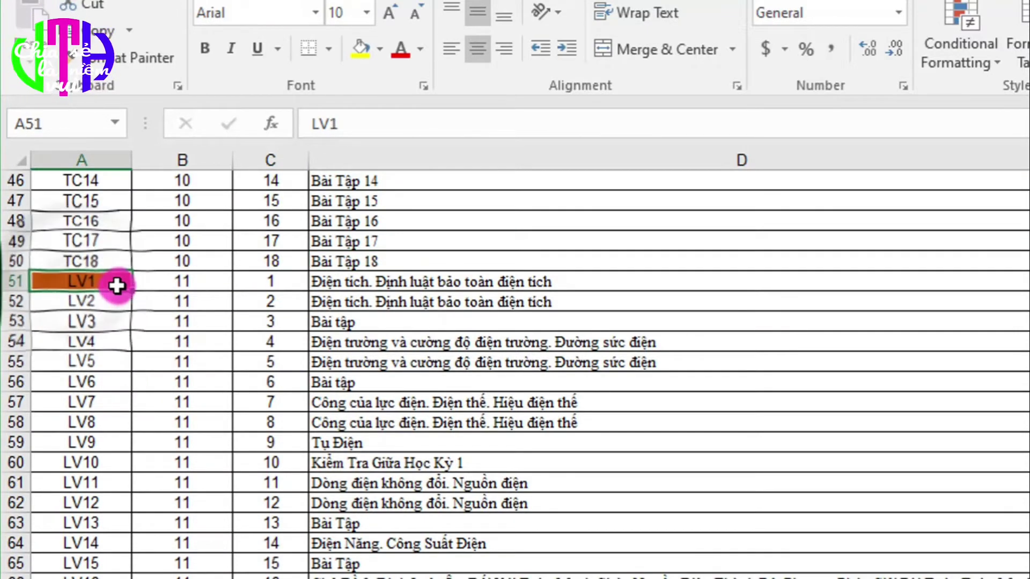
scroll(117, 286, "up", 15)
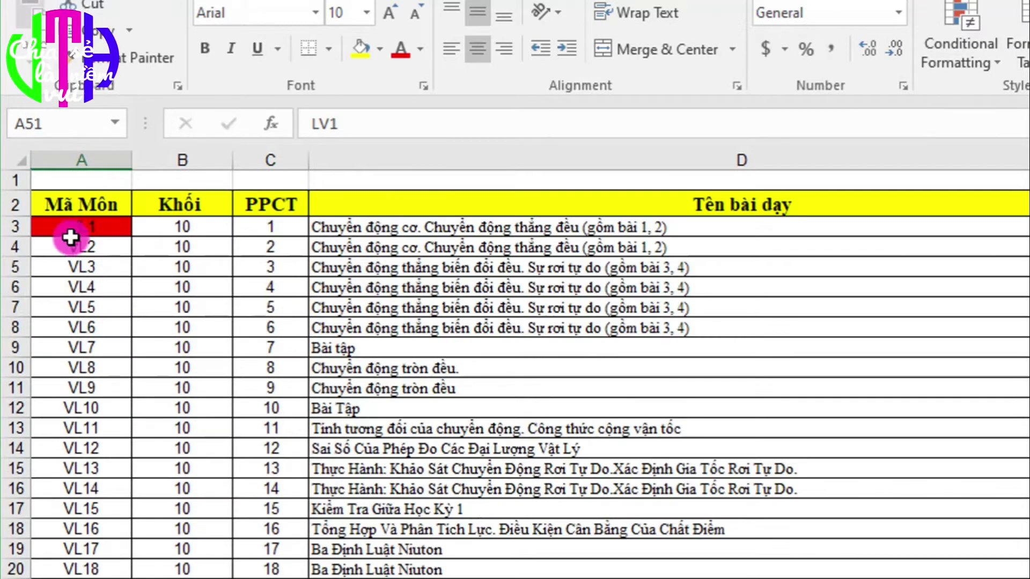
scroll(111, 293, "down", 15)
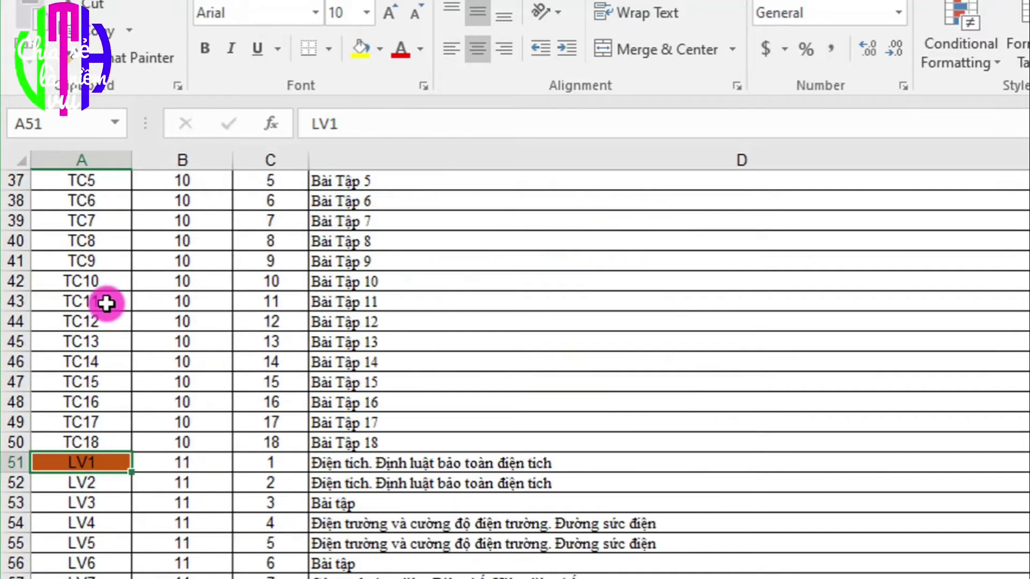
left_click(110, 303)
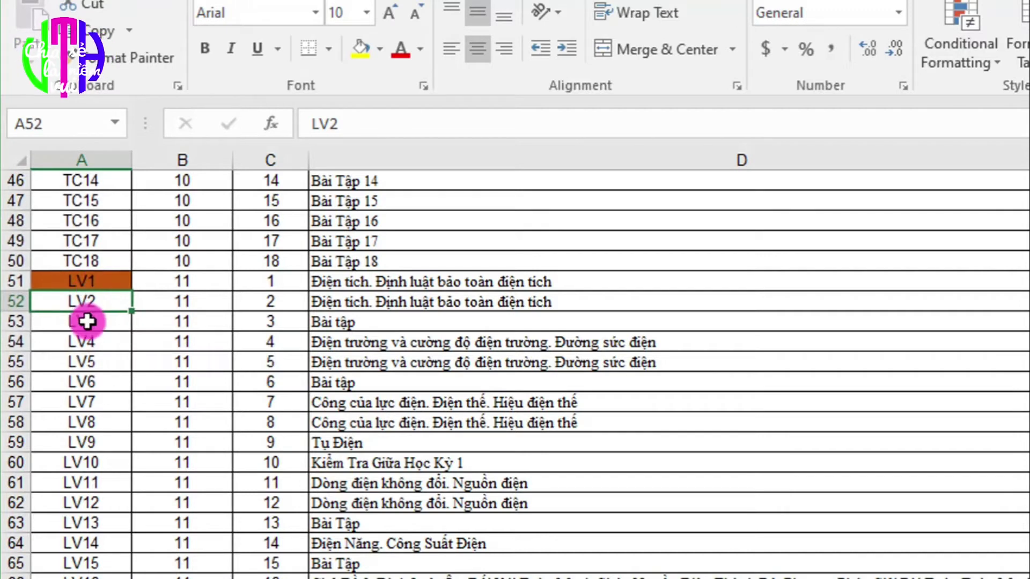
left_click(75, 280)
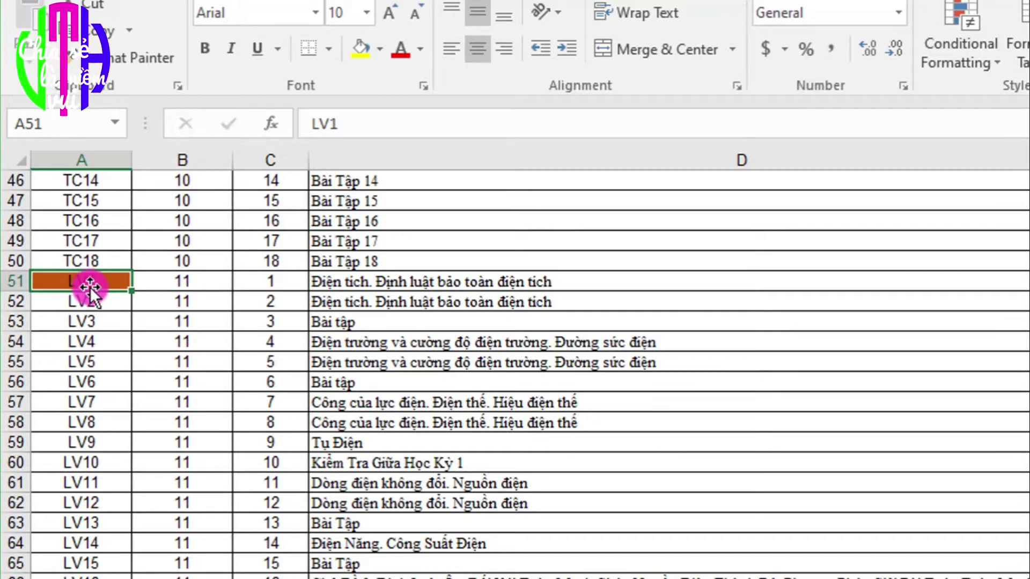
Check the code, PPCT number and lesson title of LV23 in row 73, the last LV entry
scroll(104, 284, "down", 2)
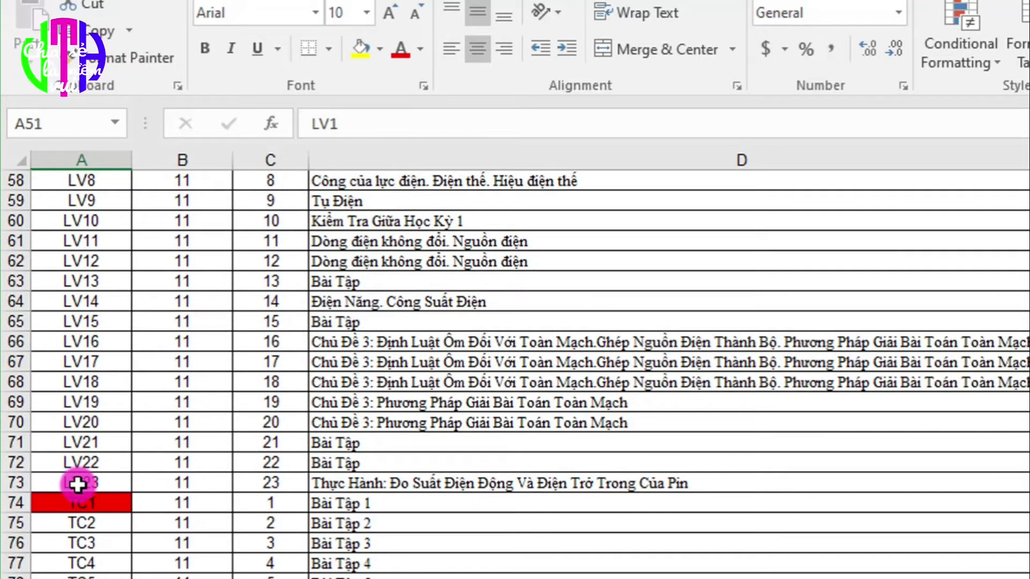
left_click(276, 485)
left_click(394, 485)
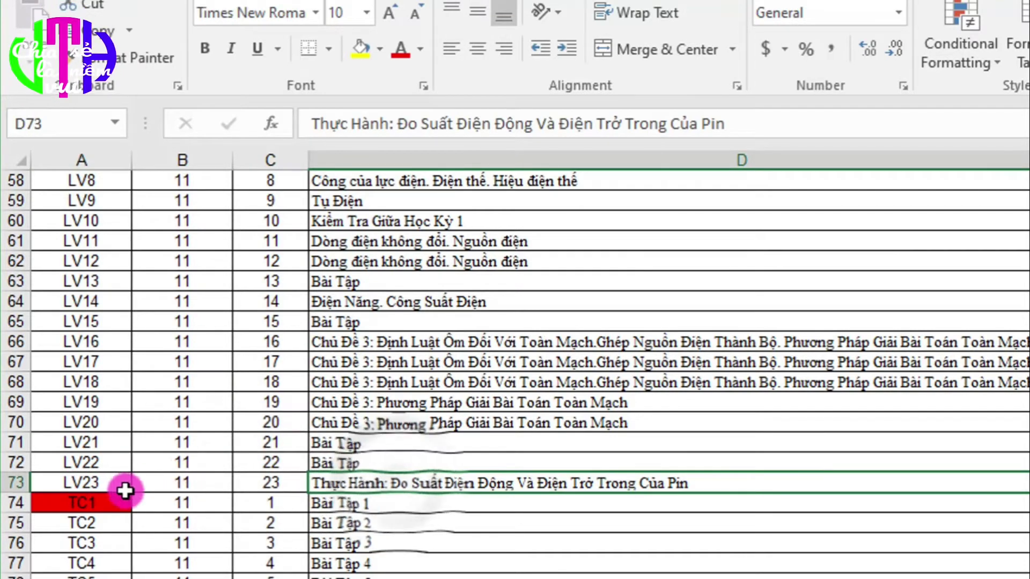
left_click(95, 488)
Examine the grade 11 TC codes from TC1 in row 74, including TC1's PPCT number and lesson title
scroll(184, 382, "down", 2)
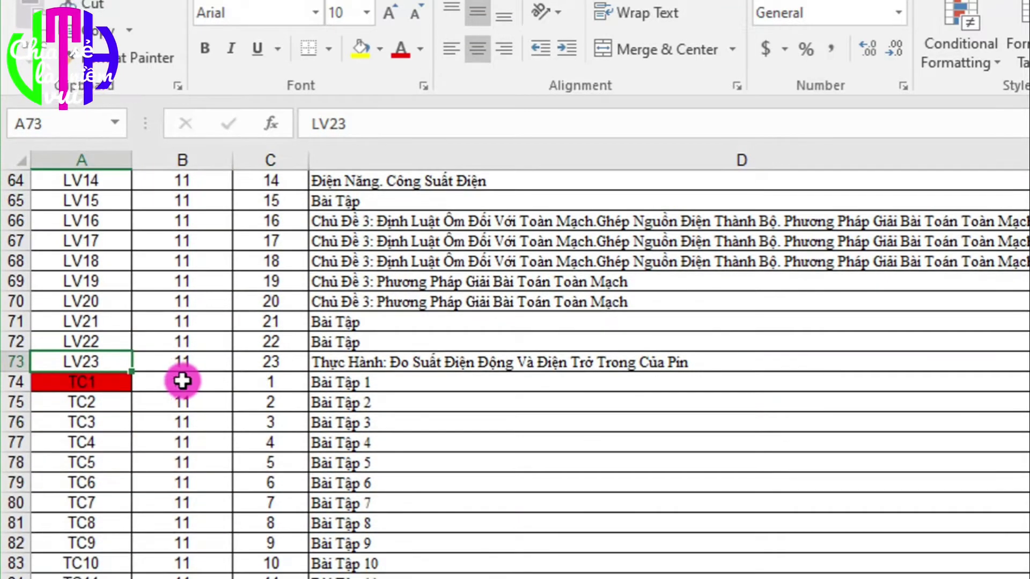
left_click(90, 403)
left_click(90, 422)
left_click(90, 382)
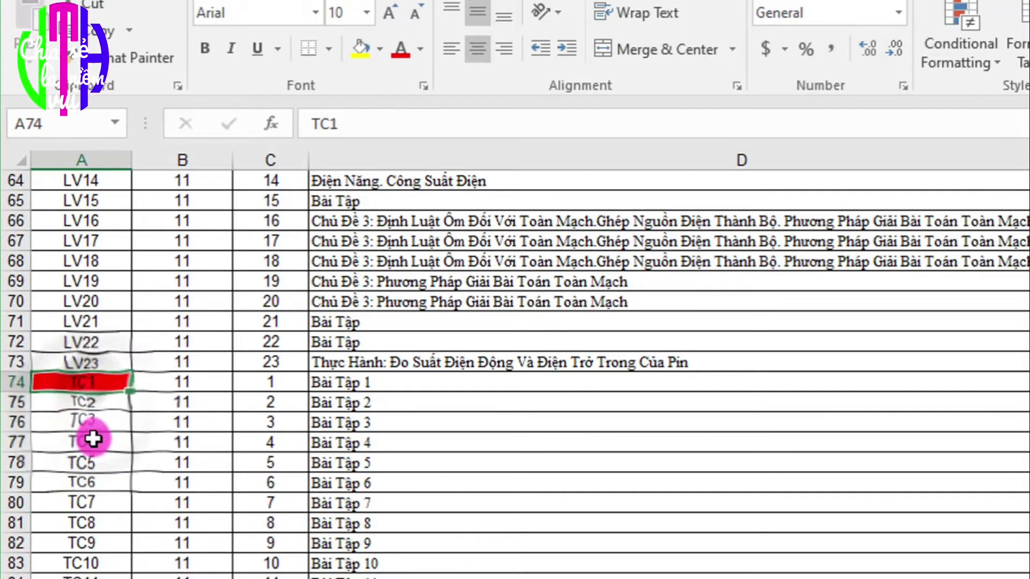
left_click(87, 443)
left_click(86, 382)
left_click(85, 422)
left_click(85, 382)
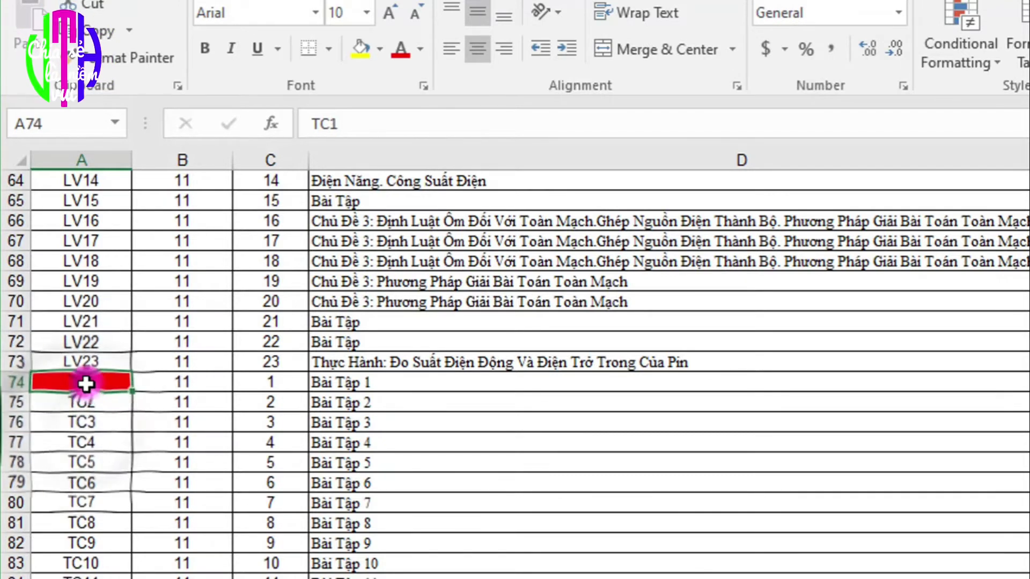
scroll(90, 352, "down", 1)
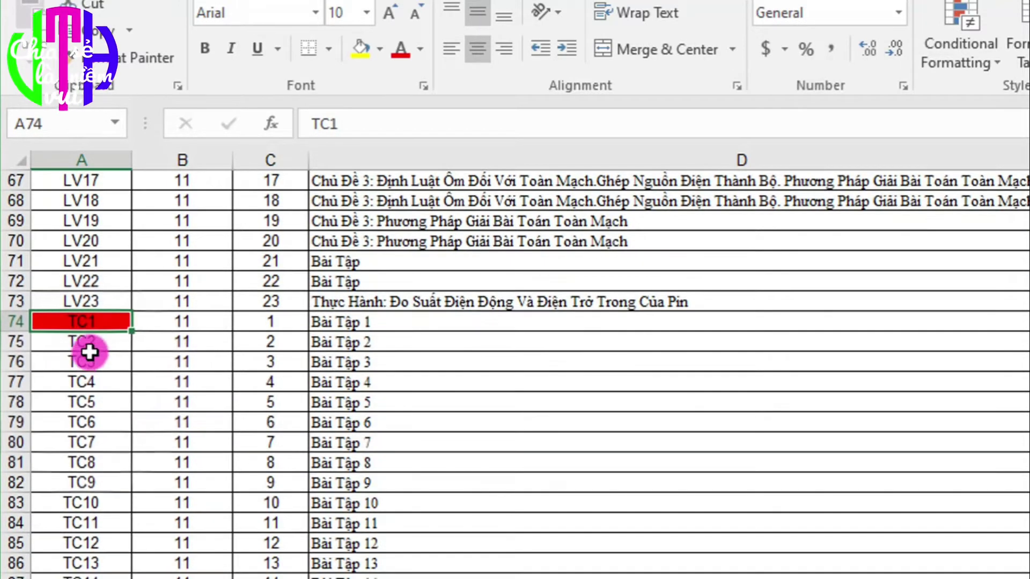
left_click(276, 325)
left_click(334, 322)
Review the HN1 to HN3 entries with their PPCT numbers and the SHL row at the end of the PPCT list
scroll(334, 322, "down", 3)
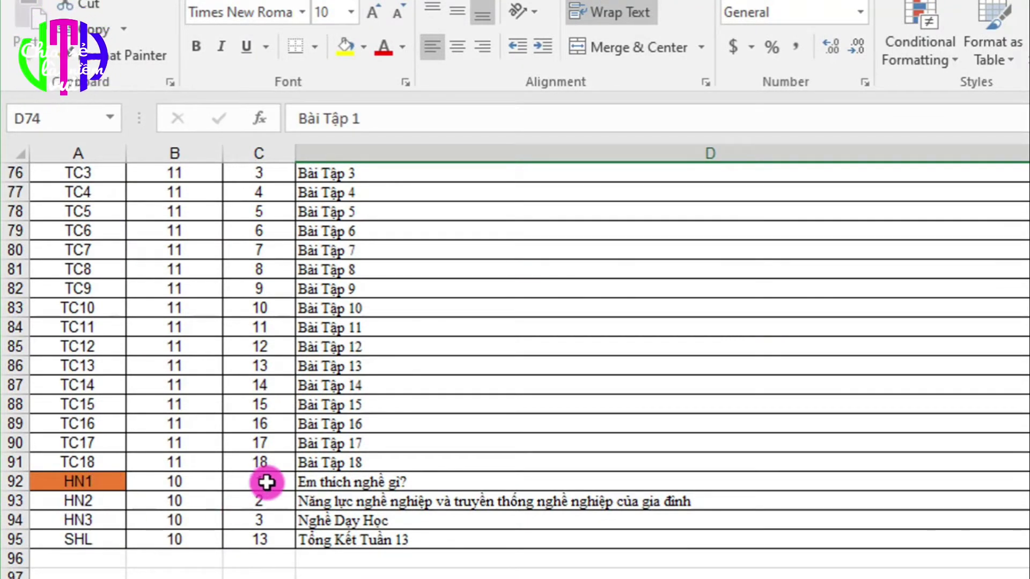
left_click_drag(267, 482, 266, 522)
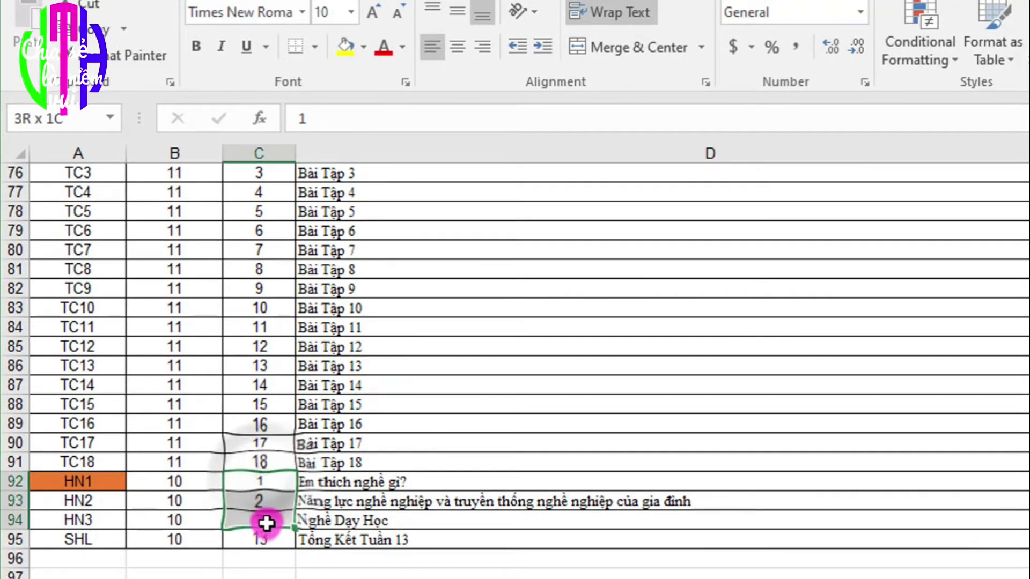
left_click(365, 573)
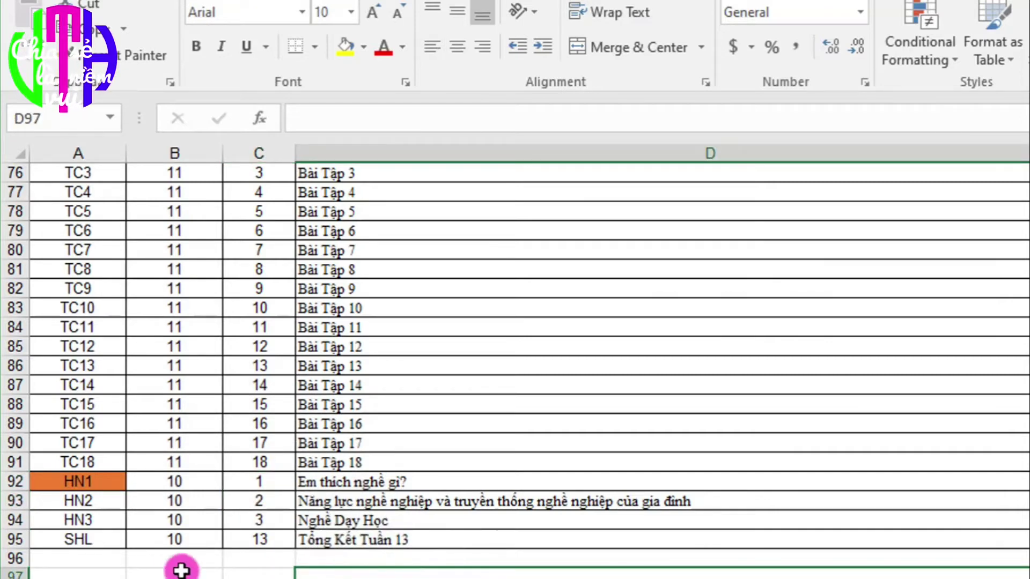
Go back to VL1 at the start of the PPCT list and skim the code blocks down to LV1 again
scroll(536, 469, "up", 20)
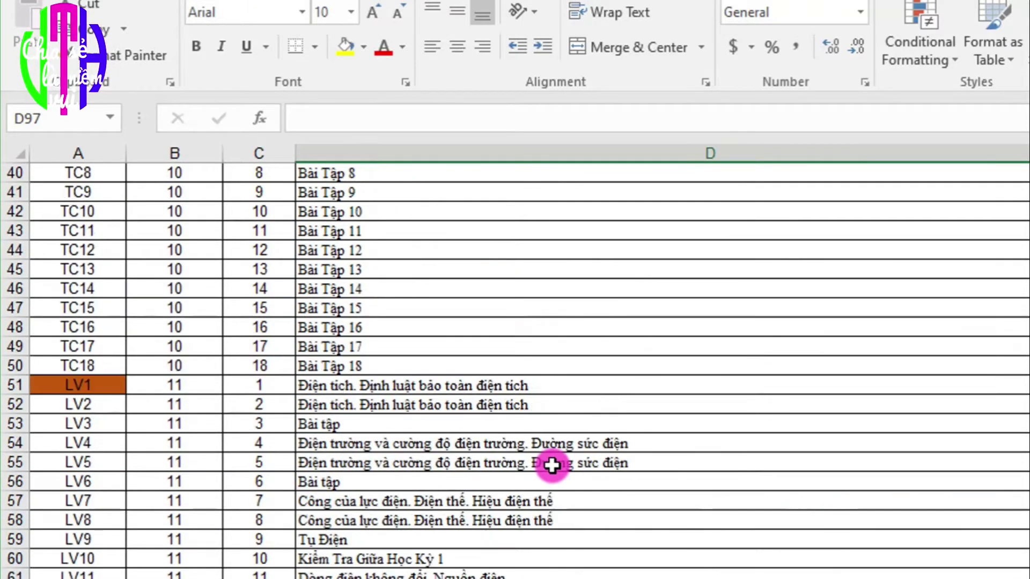
scroll(552, 466, "up", 4)
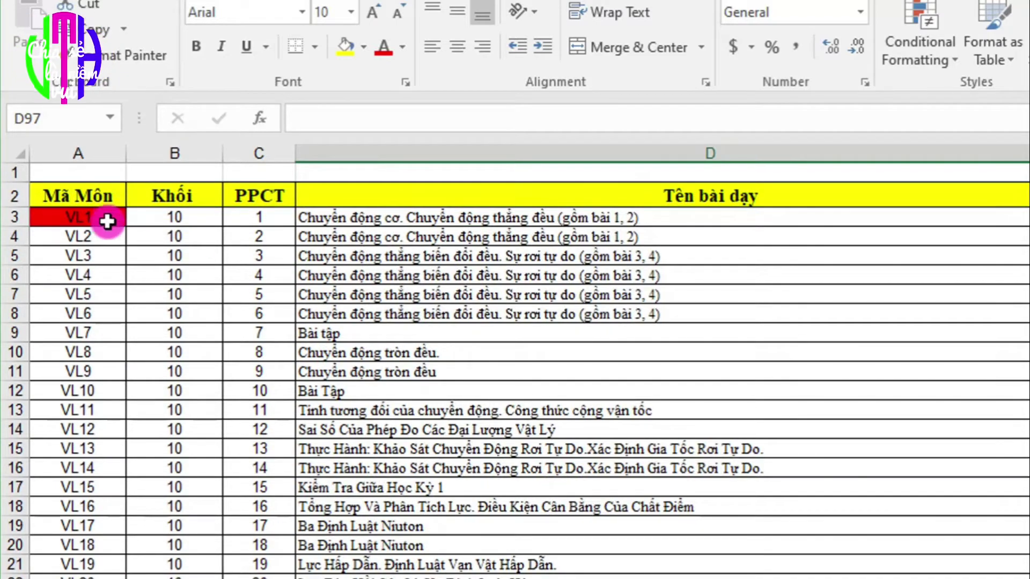
scroll(117, 304, "down", 20)
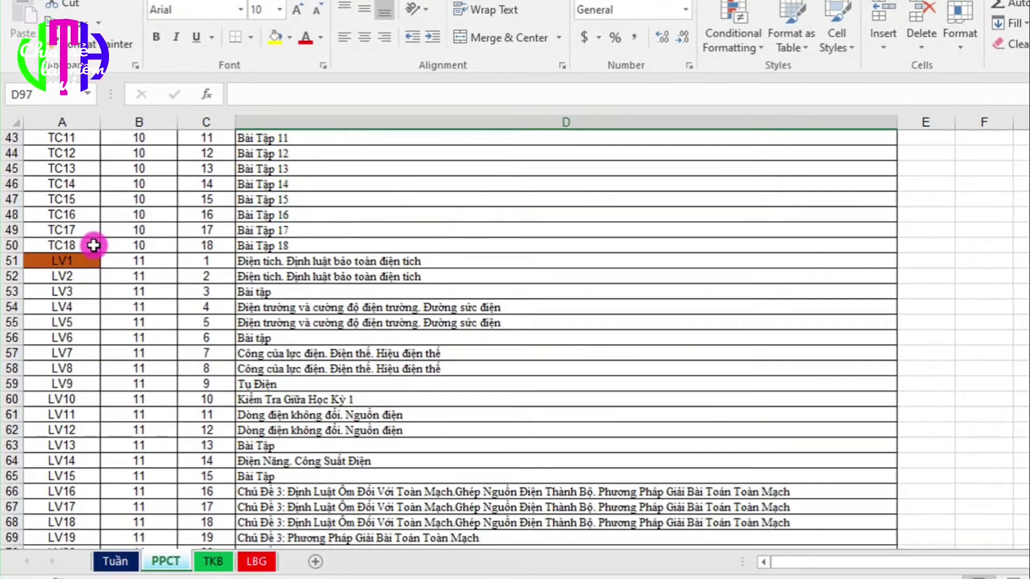
Skim the PPCT list down to its end at the SHL row and return to VL1 at the start
scroll(93, 245, "down", 7)
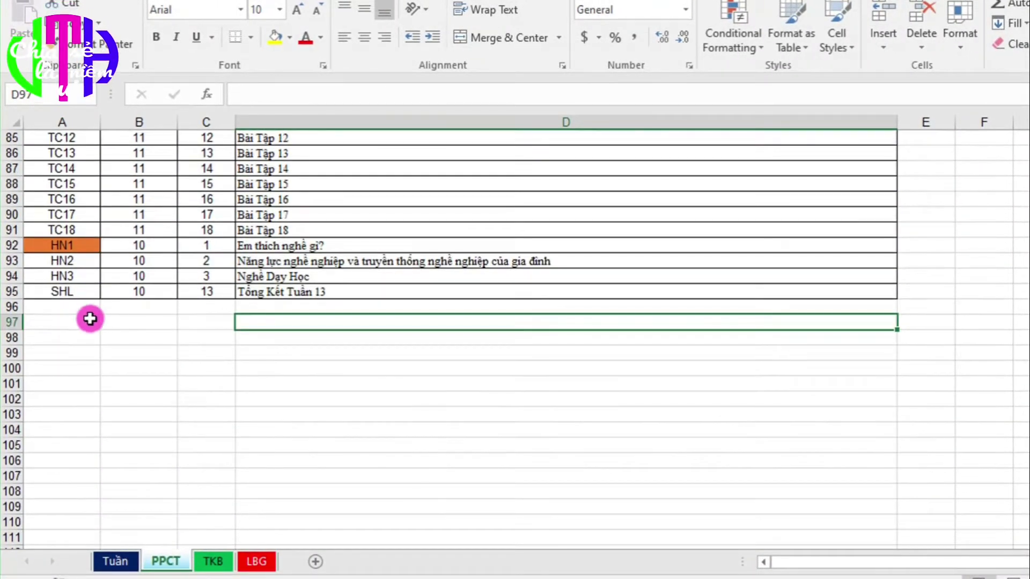
left_click(89, 320)
scroll(165, 295, "up", 20)
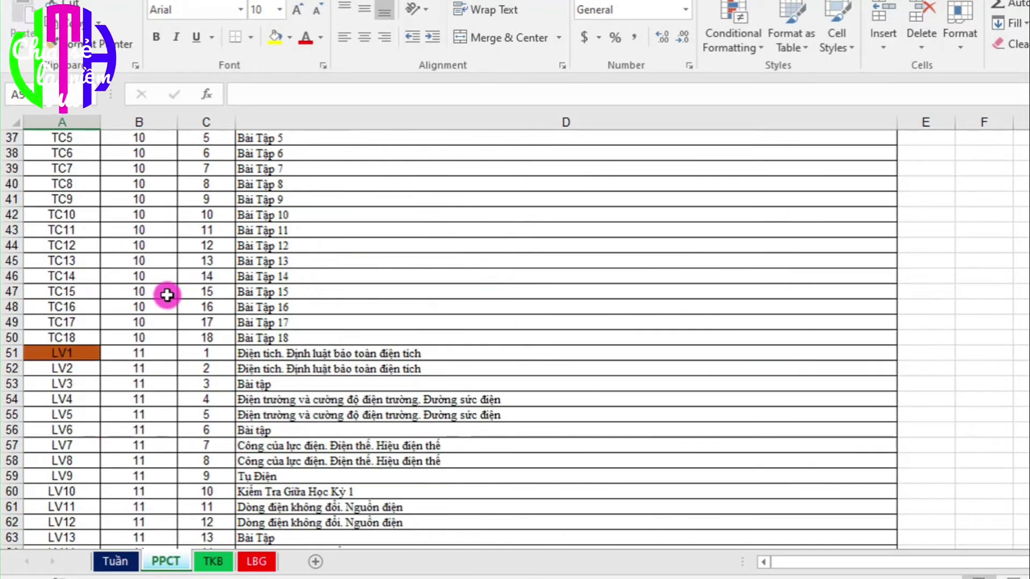
scroll(167, 295, "up", 4)
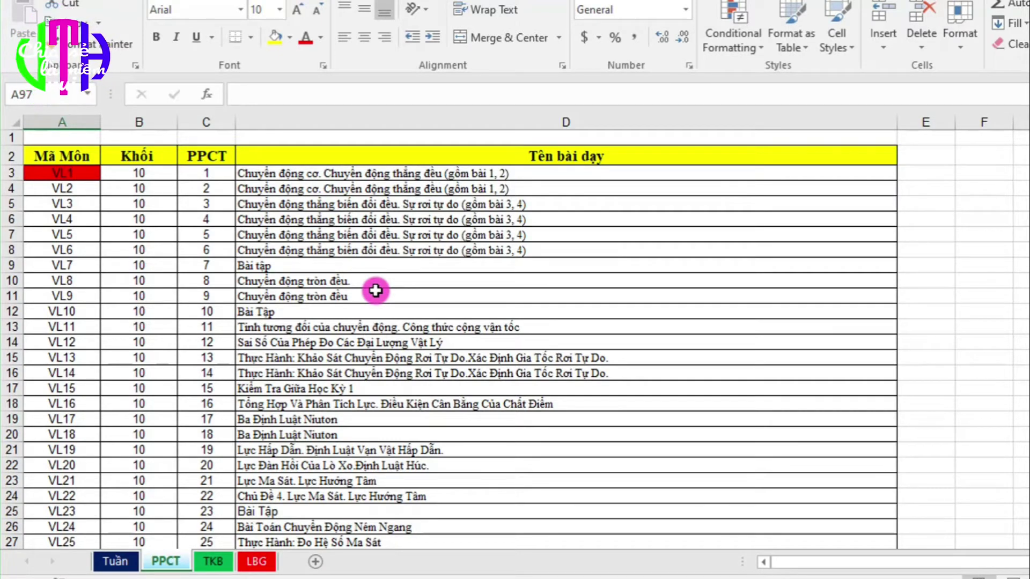
Clear all class entries from the Thứ 2 to Thứ 7 timetable grid on the TKB sheet
left_click(214, 562)
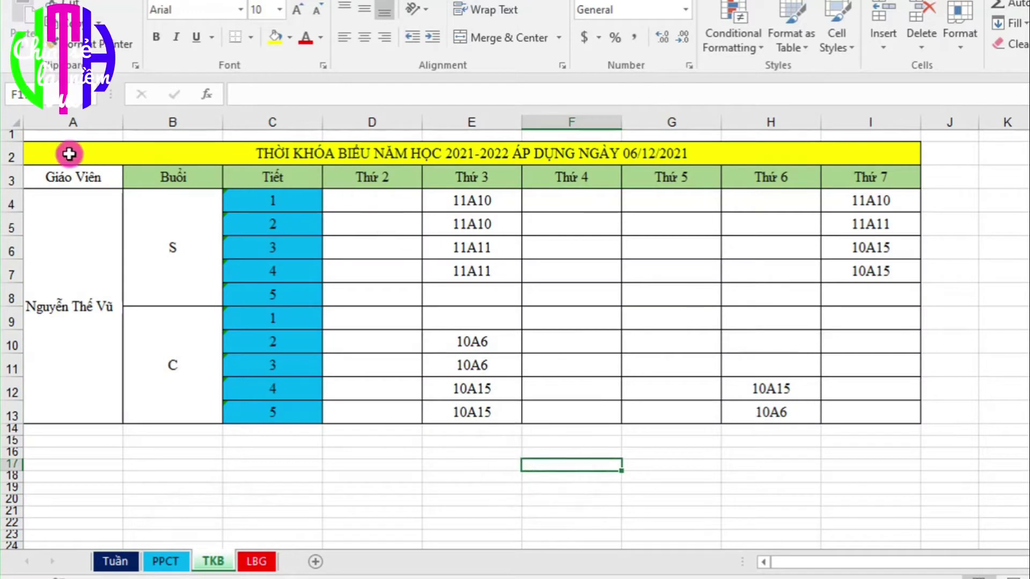
left_click_drag(452, 205, 839, 412)
key("Delete")
left_click(759, 502)
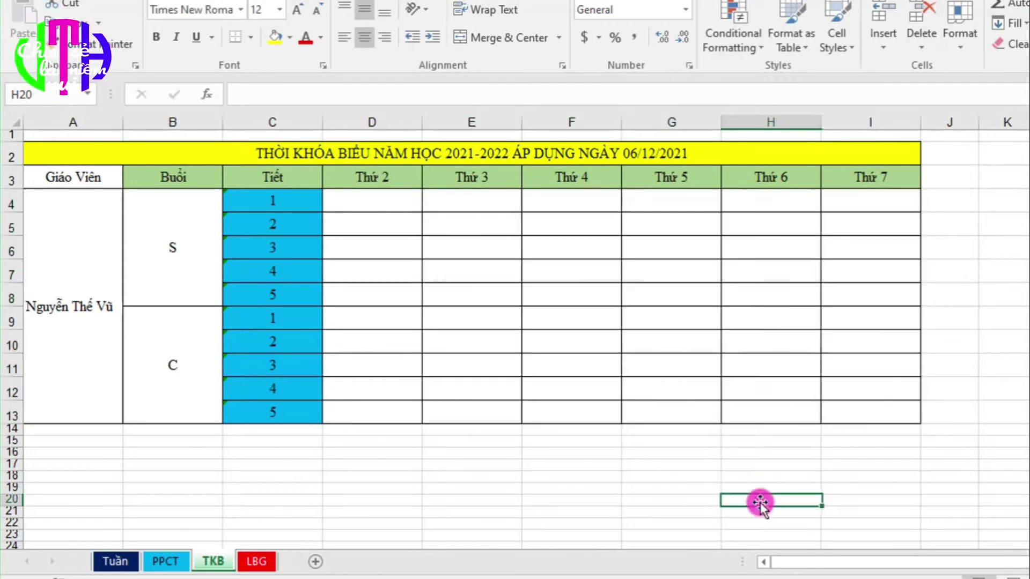
left_click_drag(349, 200, 860, 405)
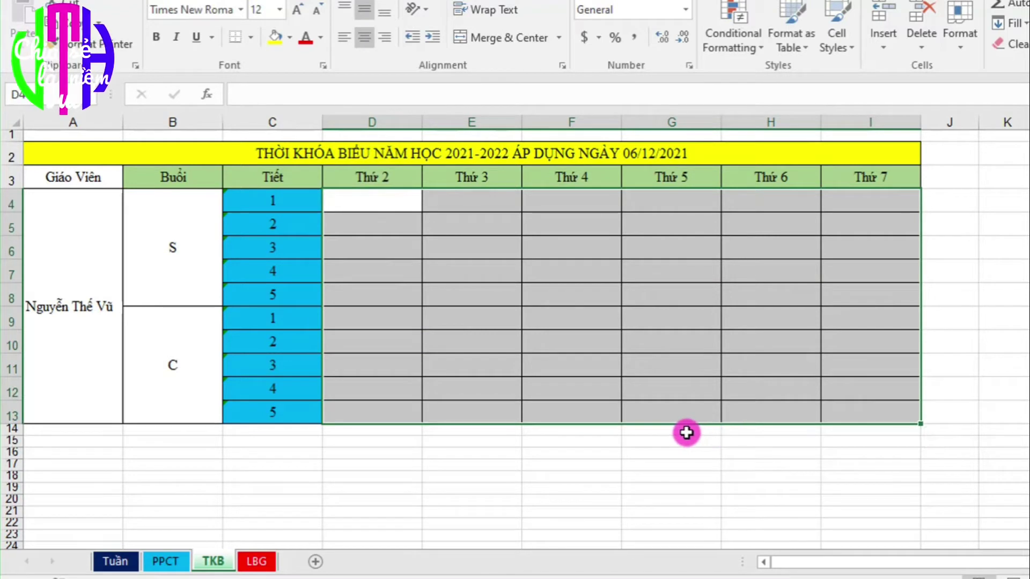
left_click(590, 464)
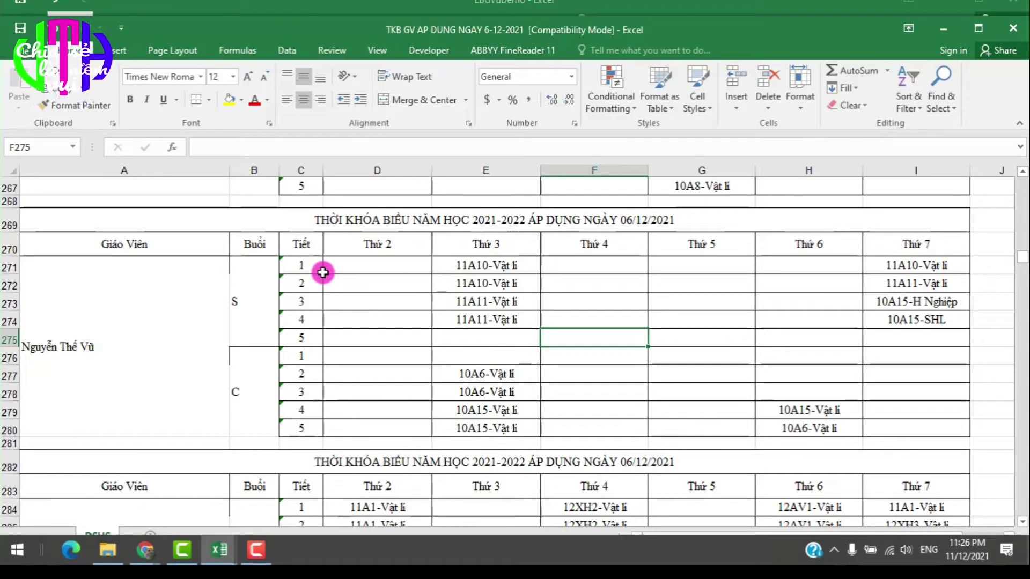
In the TKB GV AP DUNG NGAY 6-12-2021 workbook, copy the teacher's timetable block D271:I280 covering Thứ 2 to Thứ 7
left_click(374, 312)
left_click(343, 260)
left_click(357, 395)
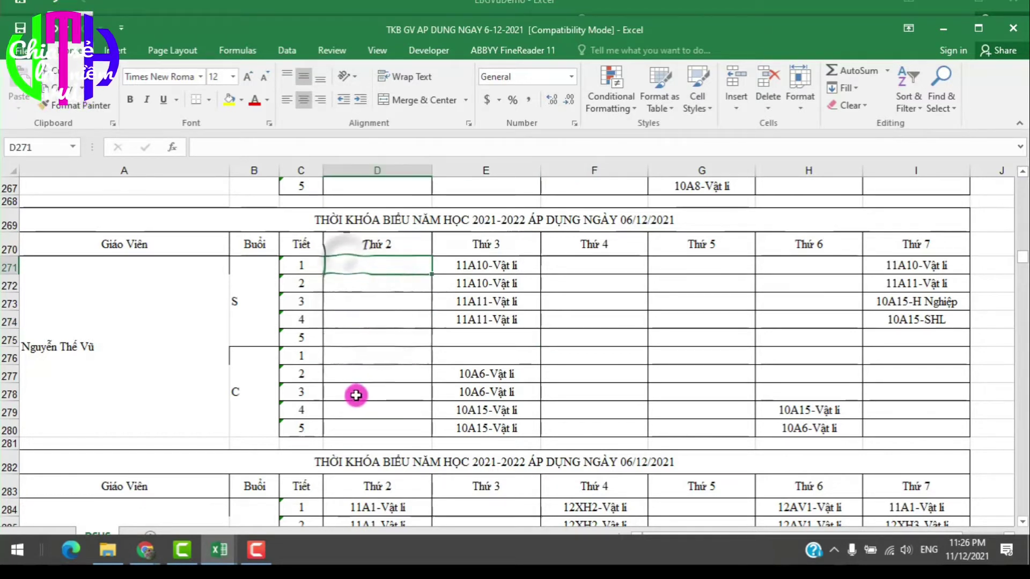
left_click(359, 432)
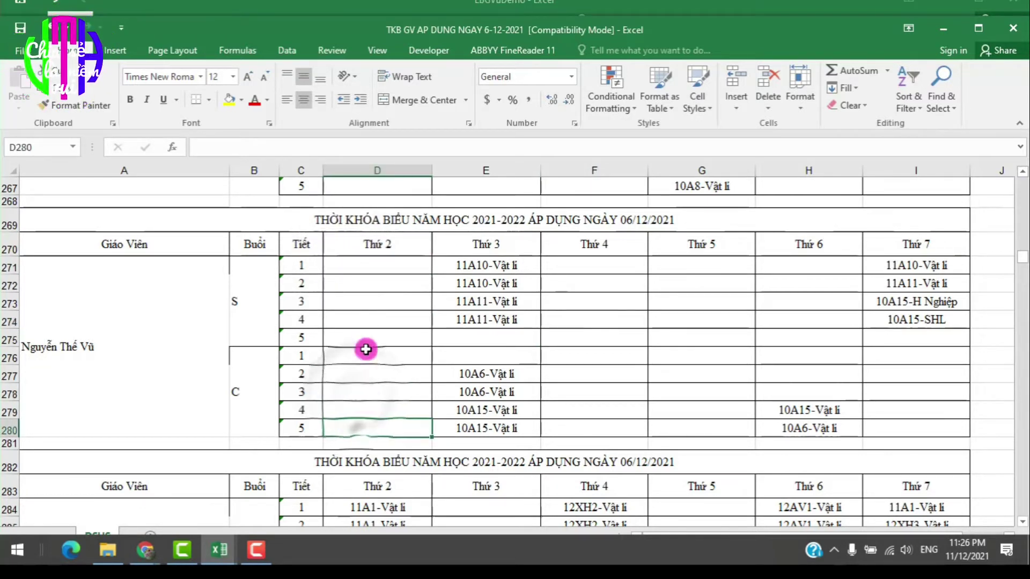
left_click(350, 267)
left_click_drag(351, 267, 780, 277)
left_click_drag(855, 287, 904, 426)
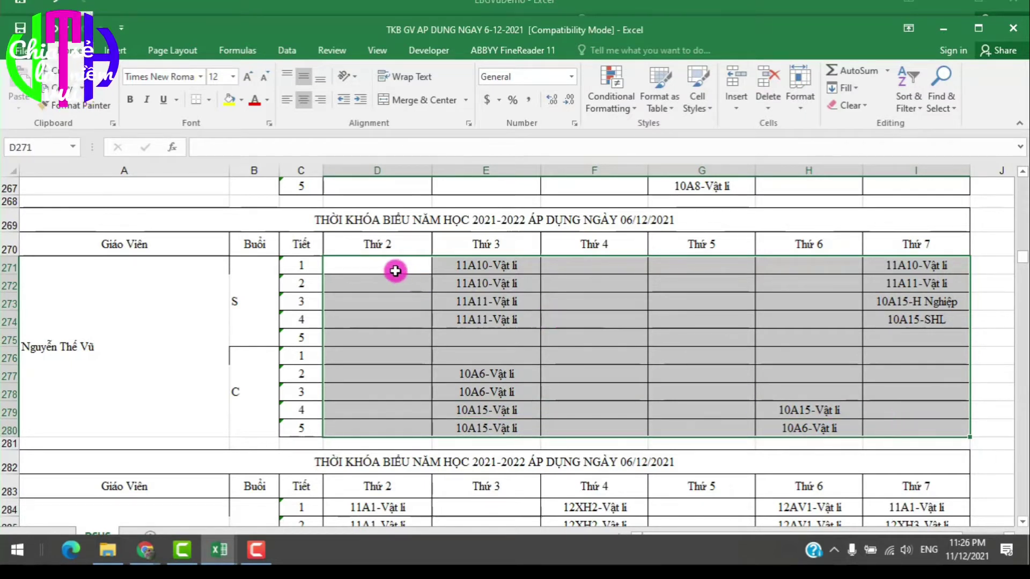
left_click_drag(396, 271, 933, 421)
right_click(470, 272)
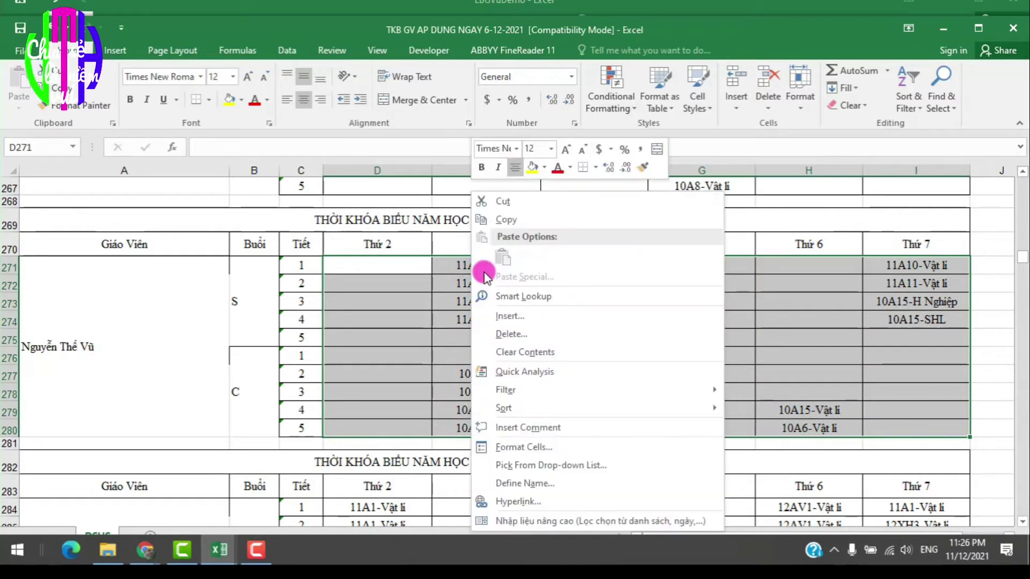
left_click(502, 219)
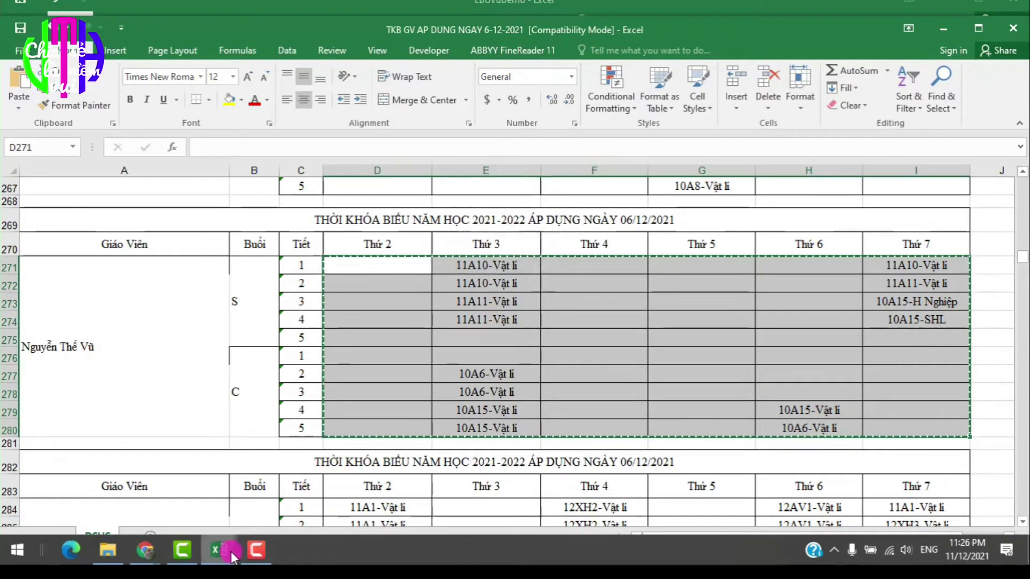
Return to the LBGVuDemo workbook and paste the copied timetable into D4:I13 of the TKB sheet
mouse_move(218, 549)
left_click(85, 487)
scroll(292, 433, "up", 4)
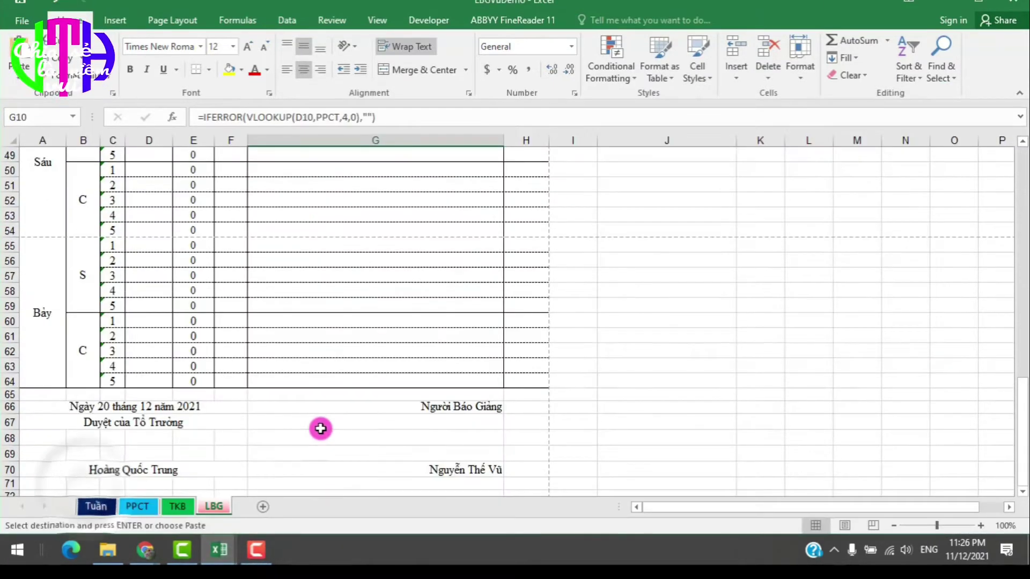
left_click(178, 507)
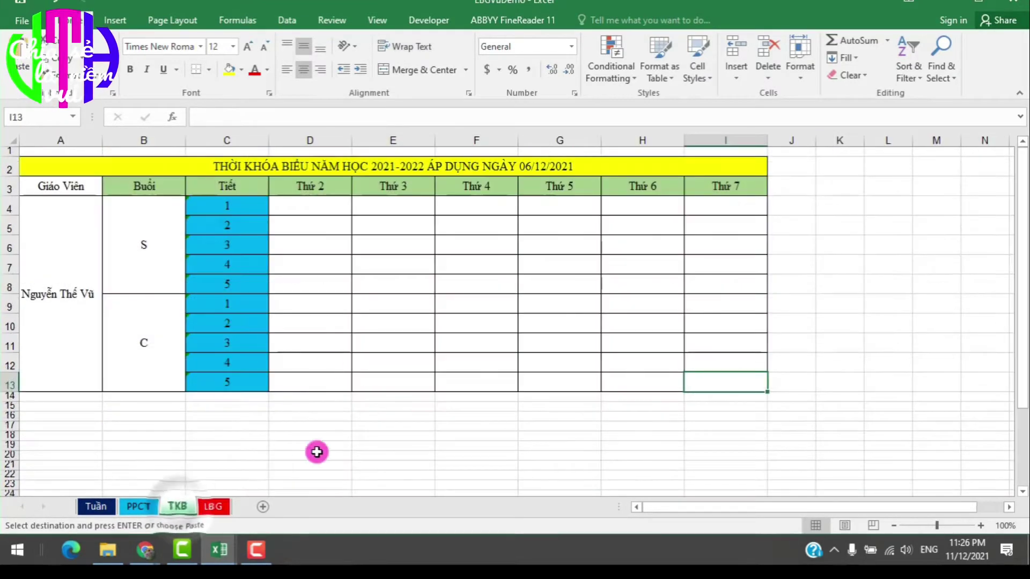
left_click_drag(297, 212, 726, 379)
right_click(300, 244)
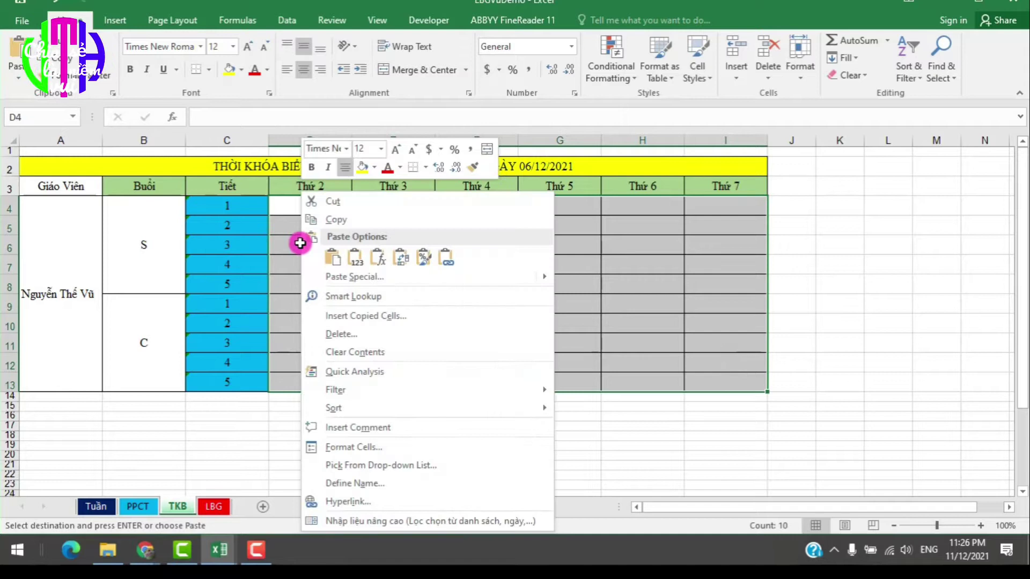
left_click(329, 256)
left_click(491, 408)
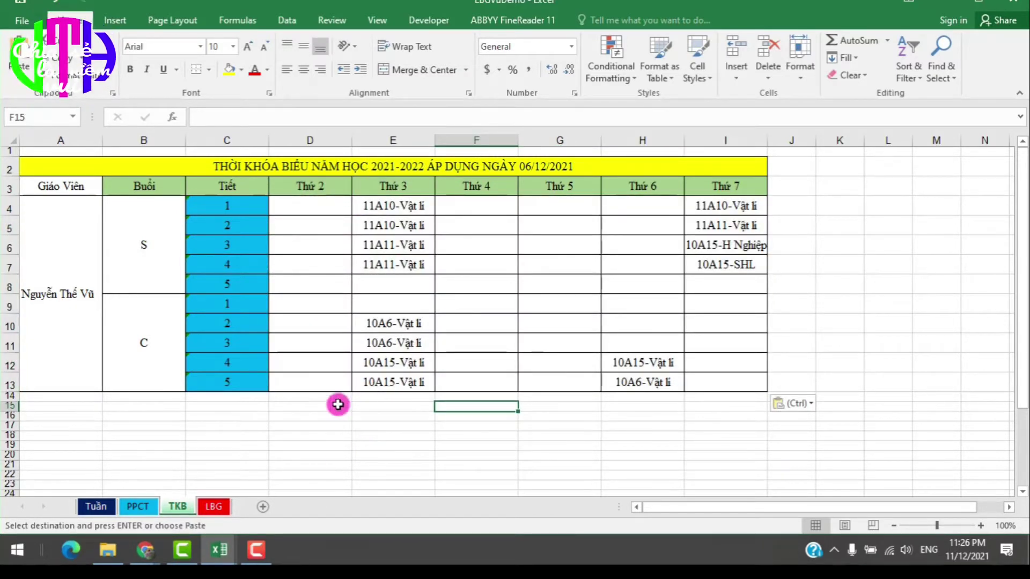
Examine how the pasted classes come through in the Lớp column of the LBG sheet for Ba's morning and afternoon periods
left_click(216, 507)
scroll(271, 444, "up", 14)
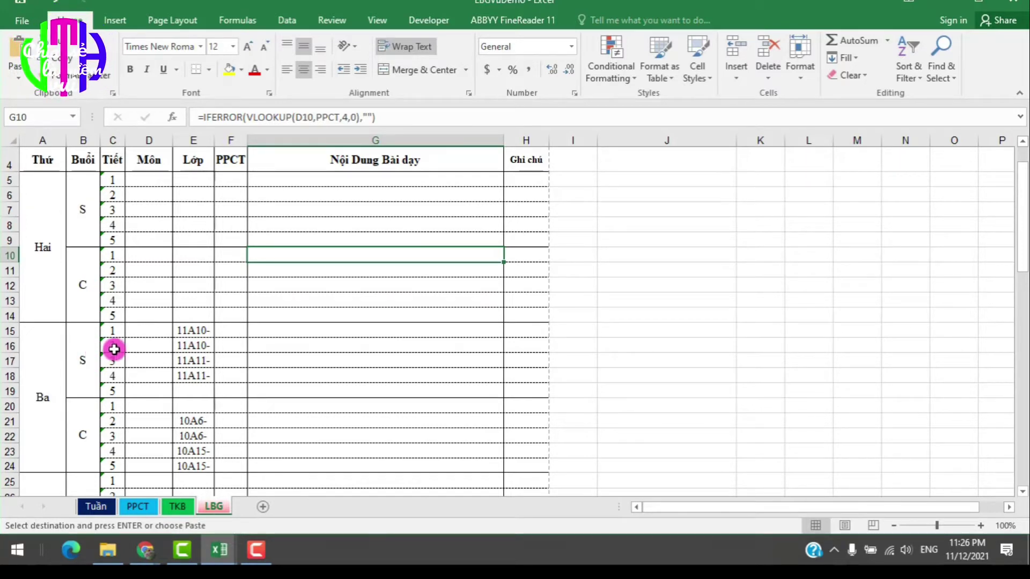
left_click(202, 336)
left_click(202, 363)
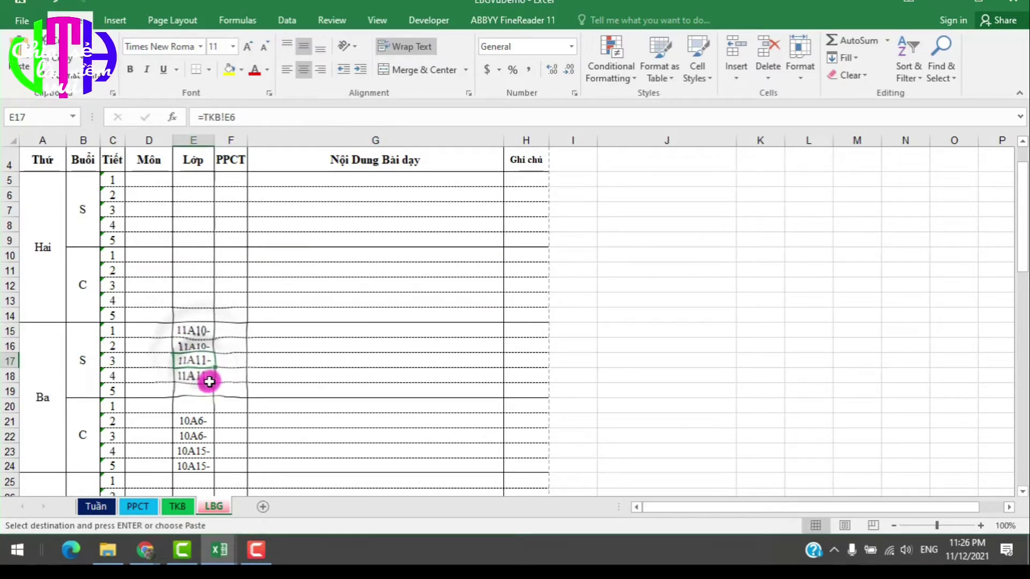
scroll(200, 328, "down", 2)
left_click(194, 336)
left_click(193, 361)
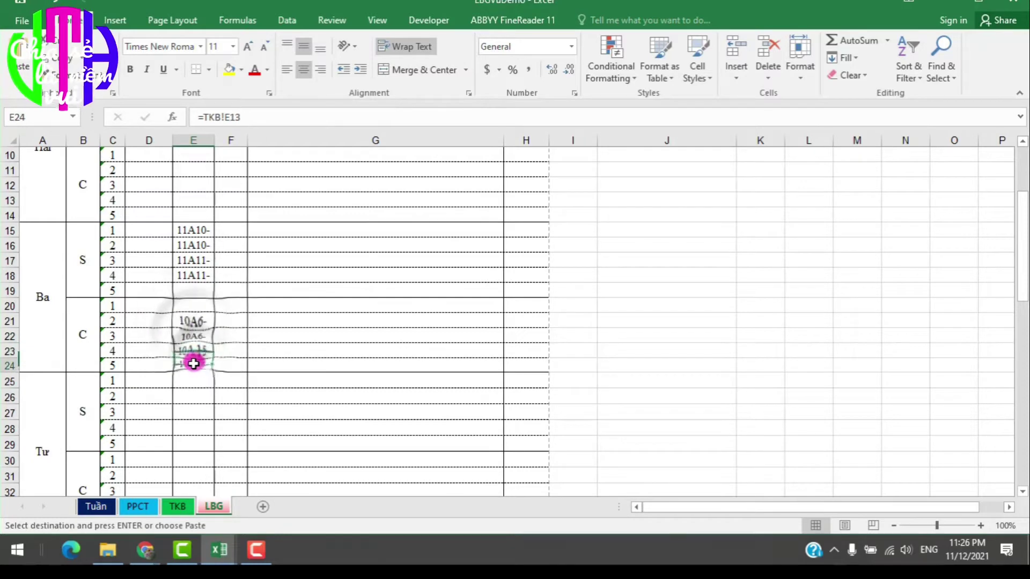
scroll(278, 408, "up", 3)
scroll(278, 398, "down", 2)
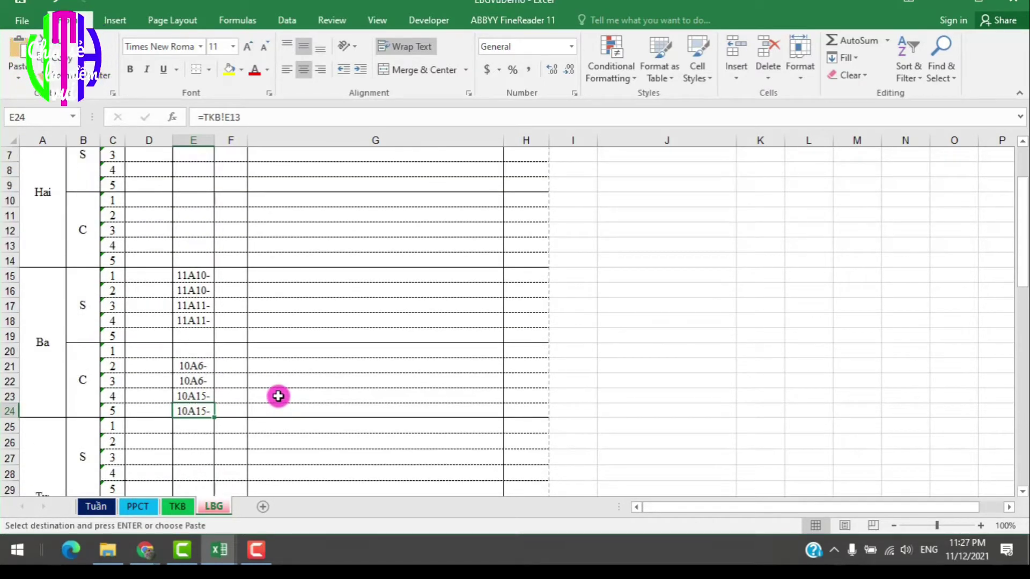
scroll(193, 336, "down", 2)
scroll(193, 335, "up", 4)
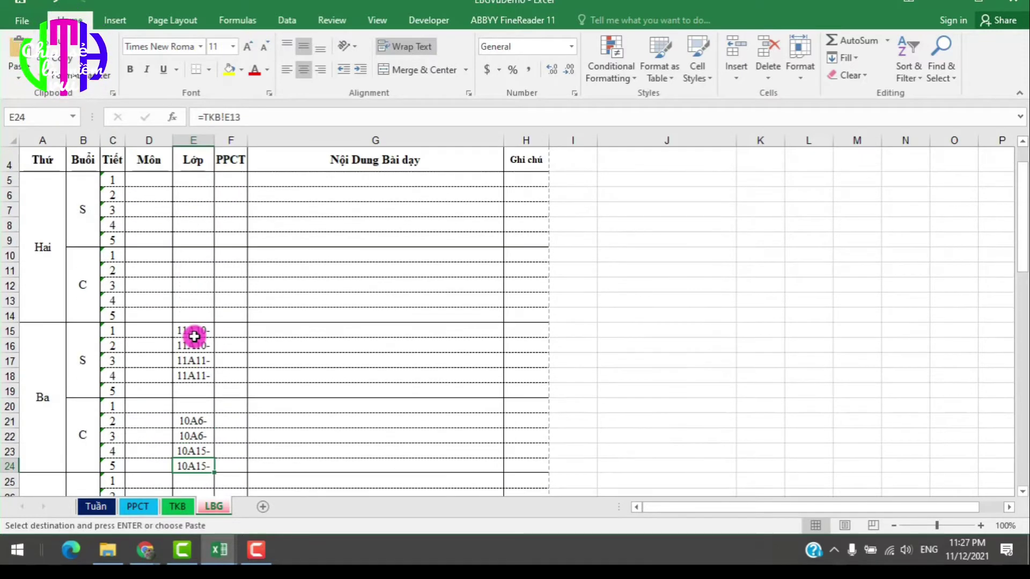
scroll(194, 336, "down", 3)
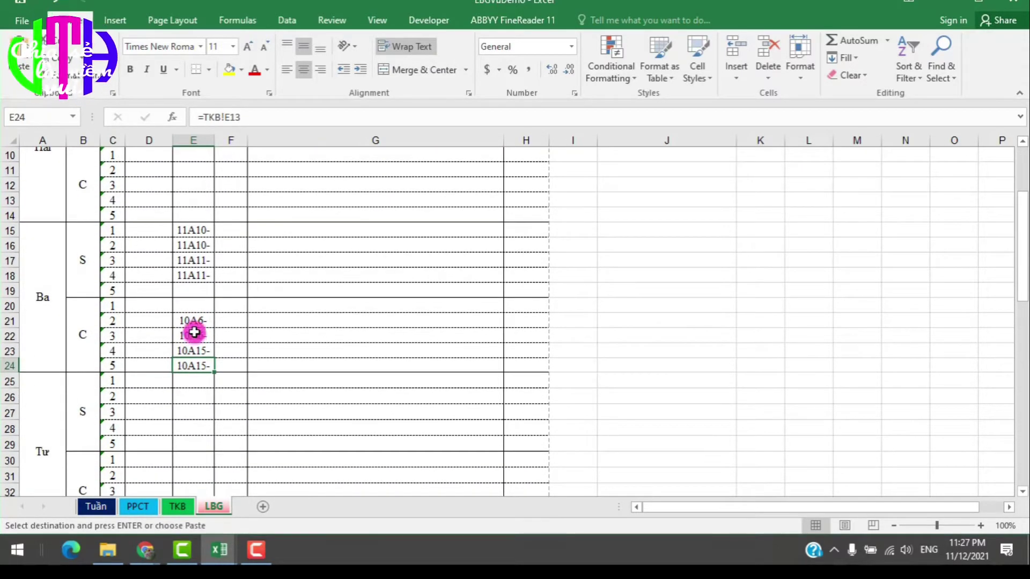
On the TKB sheet, remove the "-Vật lí" suffix from the first Thứ 3 morning entry in E4, leaving 11A10
left_click(176, 507)
left_click(403, 207)
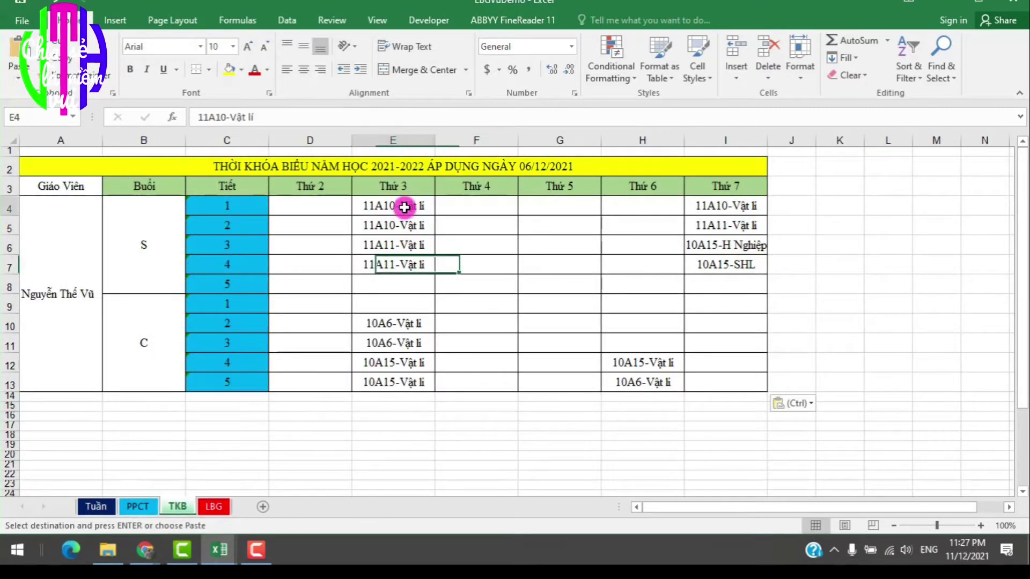
left_click(403, 230)
left_click(403, 266)
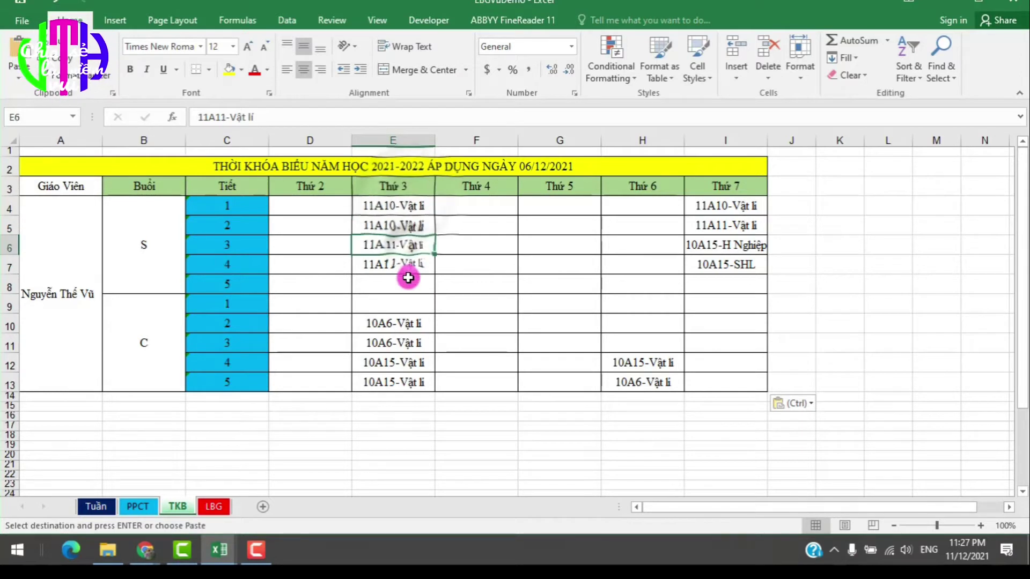
left_click(410, 361)
left_click(402, 382)
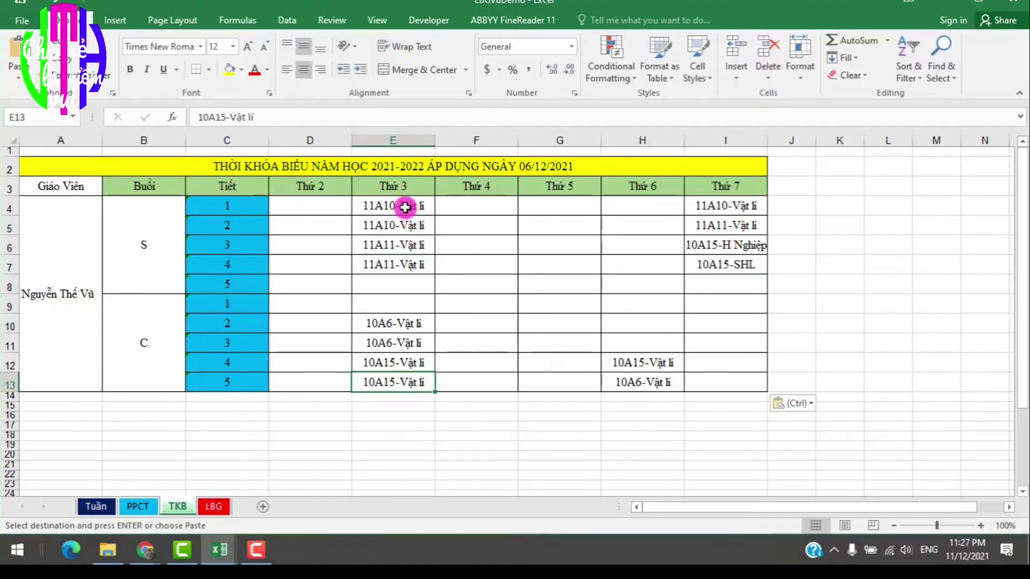
double_click(407, 206)
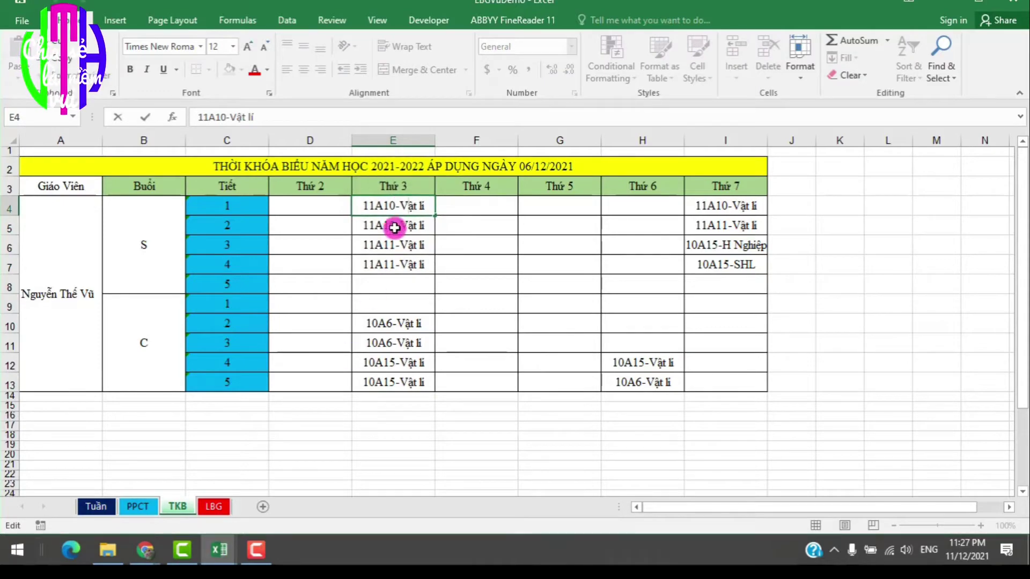
left_click_drag(421, 208, 427, 208)
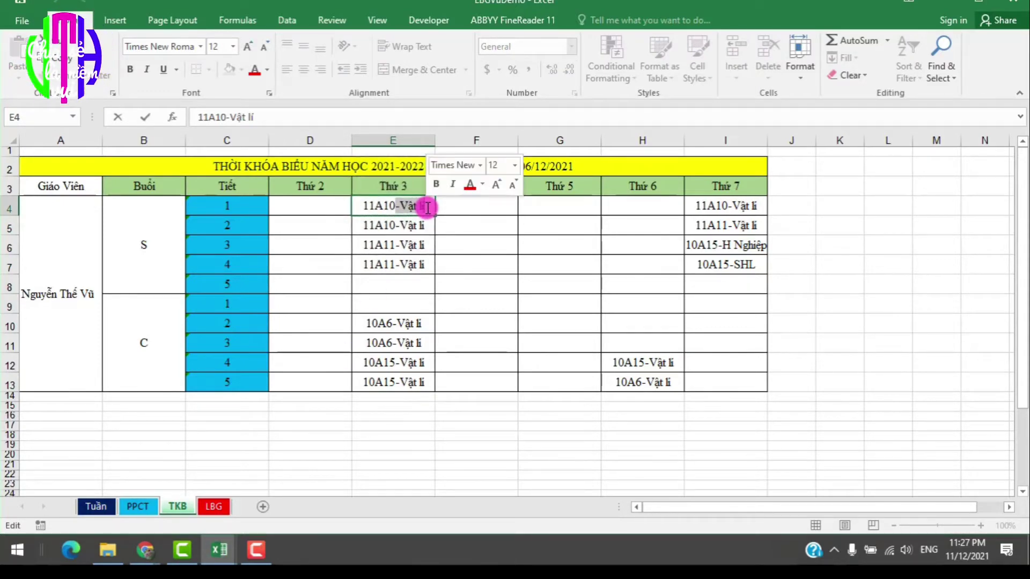
key("Delete")
Strip the "-Vật lí" suffix from the Thứ 3 morning entries in E5 to E7, leaving 11A10, 11A11 and 11A11
left_click(409, 225)
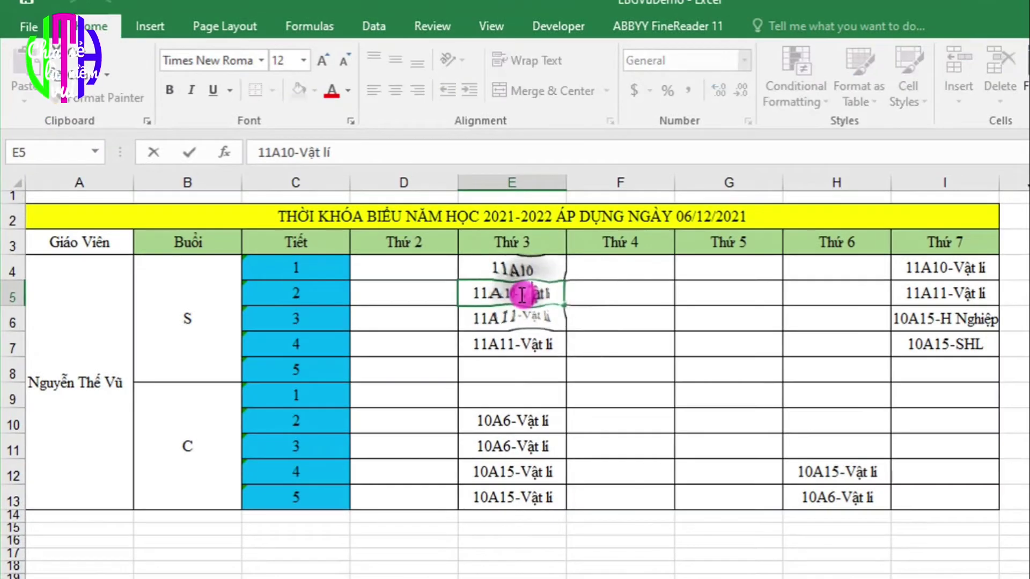
left_click_drag(522, 294, 556, 345)
key("Delete")
double_click(529, 322)
key("Delete")
double_click(533, 349)
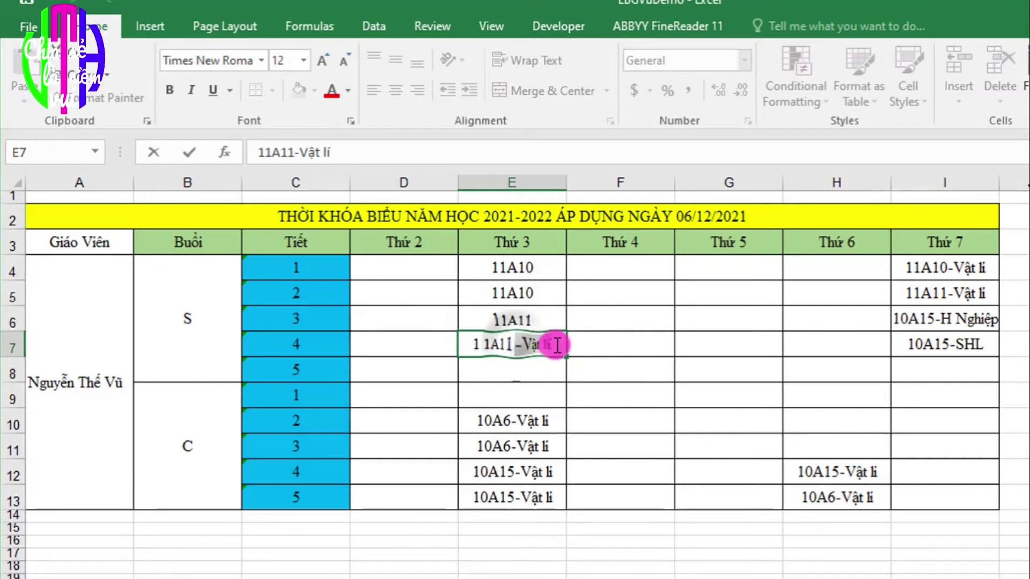
key("Delete")
Shorten the Thứ 3 afternoon entry in E10 to 10A6 and strip the subject suffixes from the remaining timetable entries
double_click(519, 418)
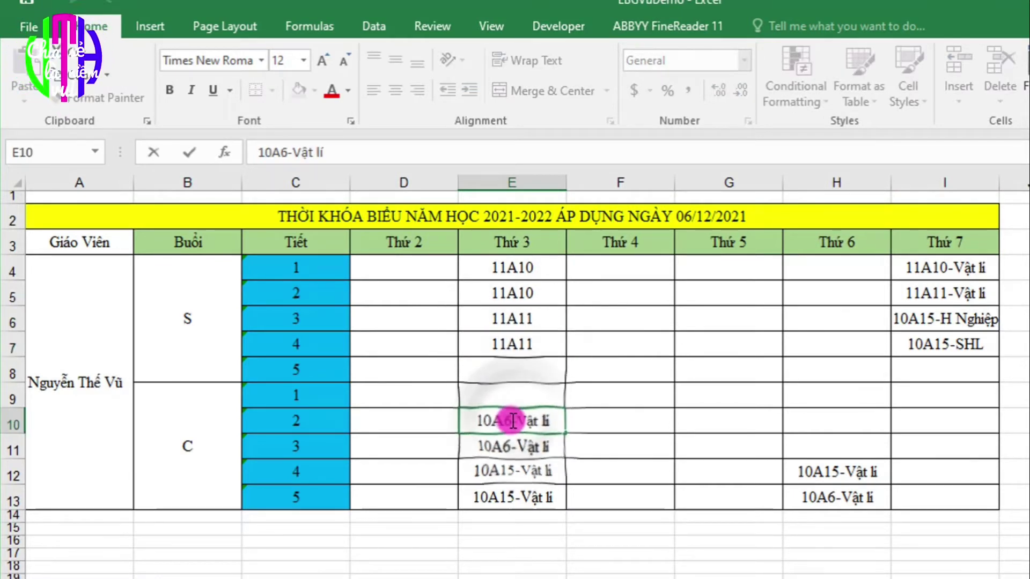
left_click_drag(553, 421, 516, 421)
key("Delete")
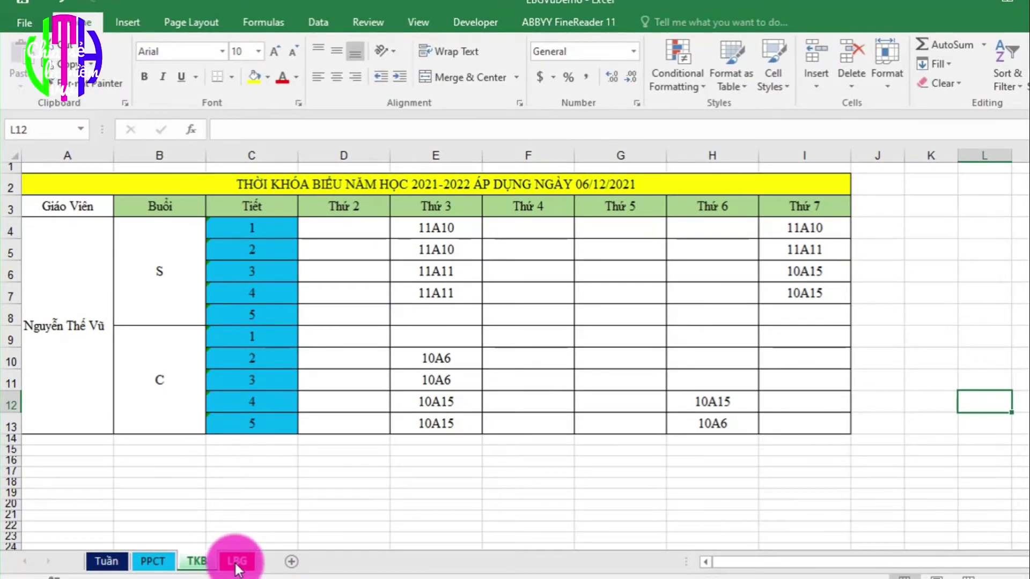
Check the class names in the Lớp column of the LBG sheet for Ba and the weekdays below it
left_click(236, 562)
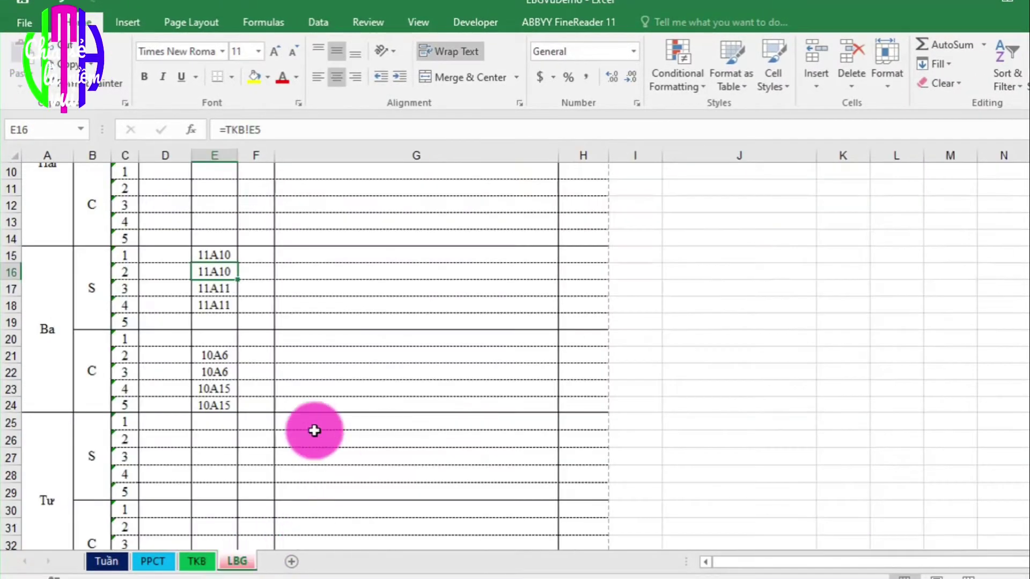
scroll(271, 407, "up", 3)
left_click(256, 432)
scroll(218, 374, "down", 2)
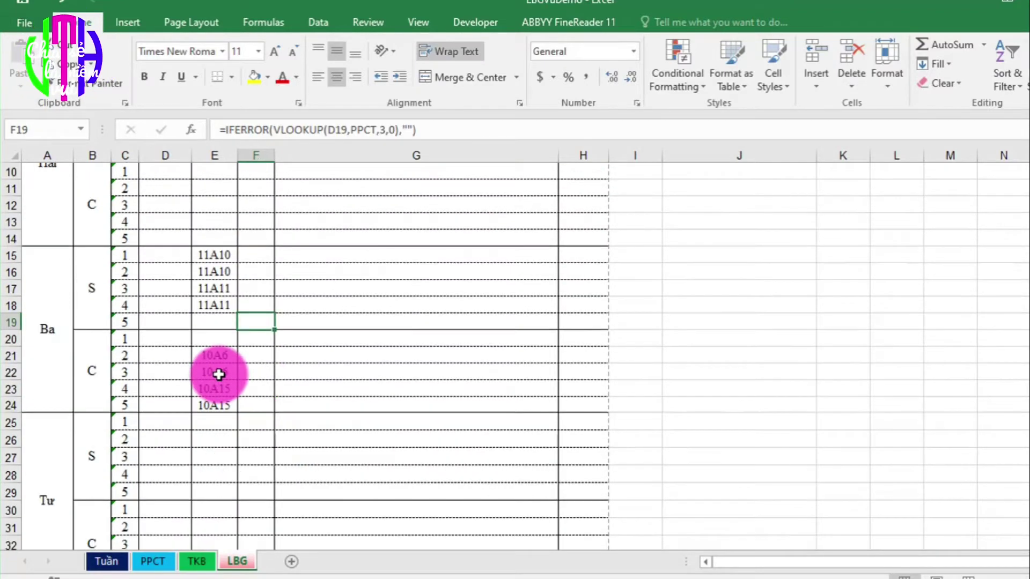
scroll(218, 373, "up", 2)
scroll(161, 329, "down", 1)
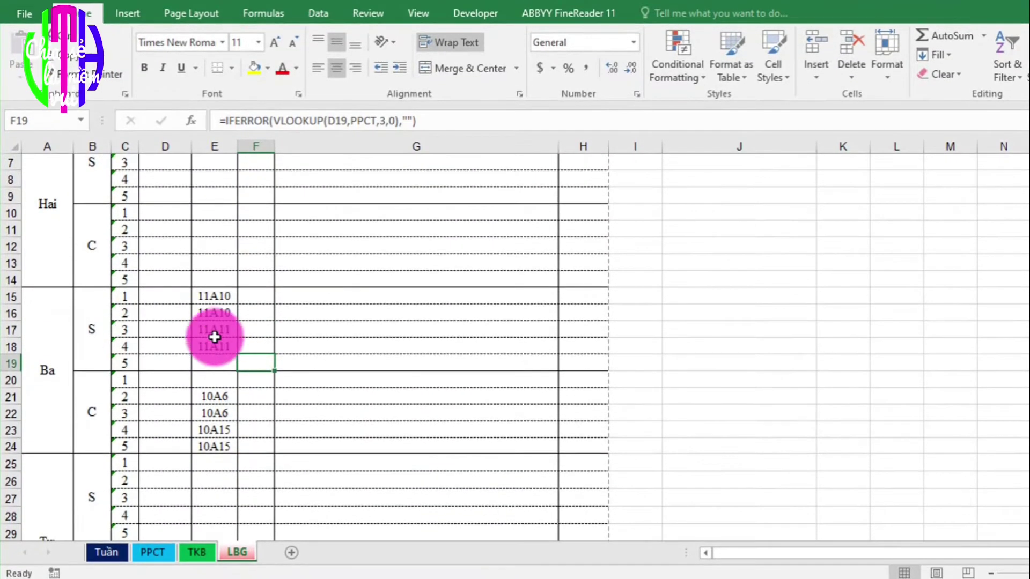
scroll(217, 355, "down", 3)
scroll(217, 358, "down", 10)
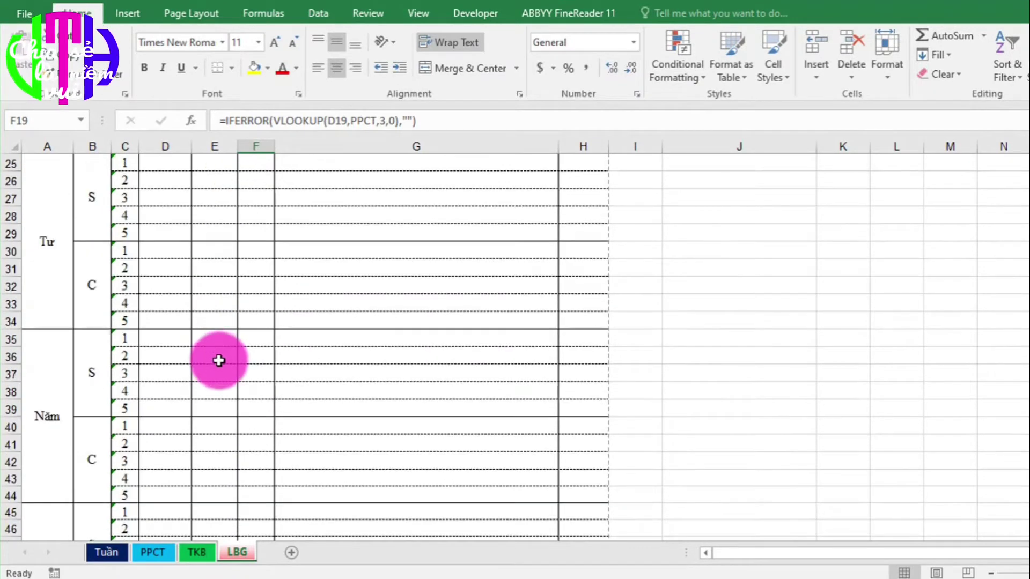
Set the week in cell A3 of the LBG sheet to Tuần 11
scroll(218, 391, "up", 6)
scroll(218, 393, "up", 9)
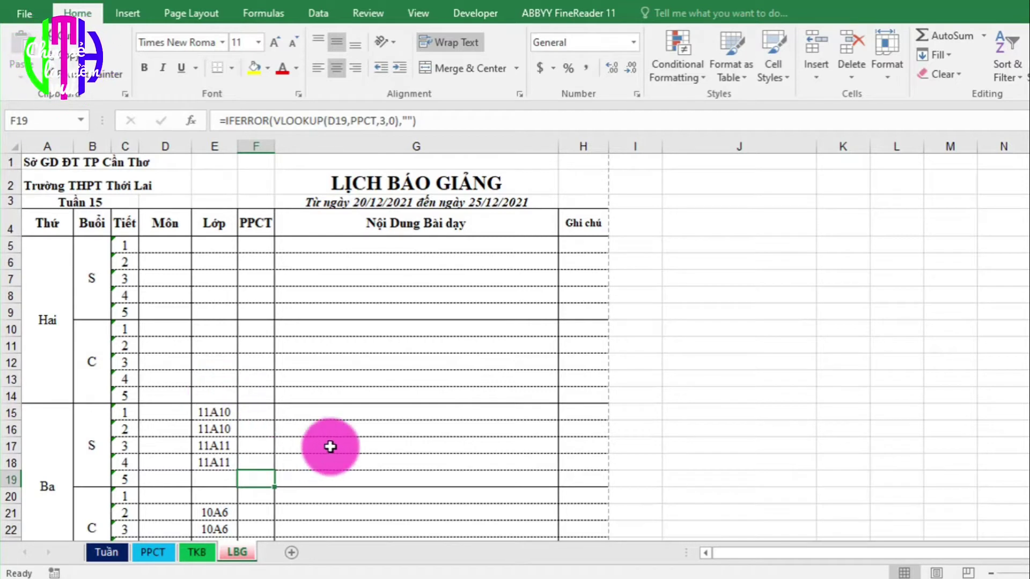
left_click(102, 203)
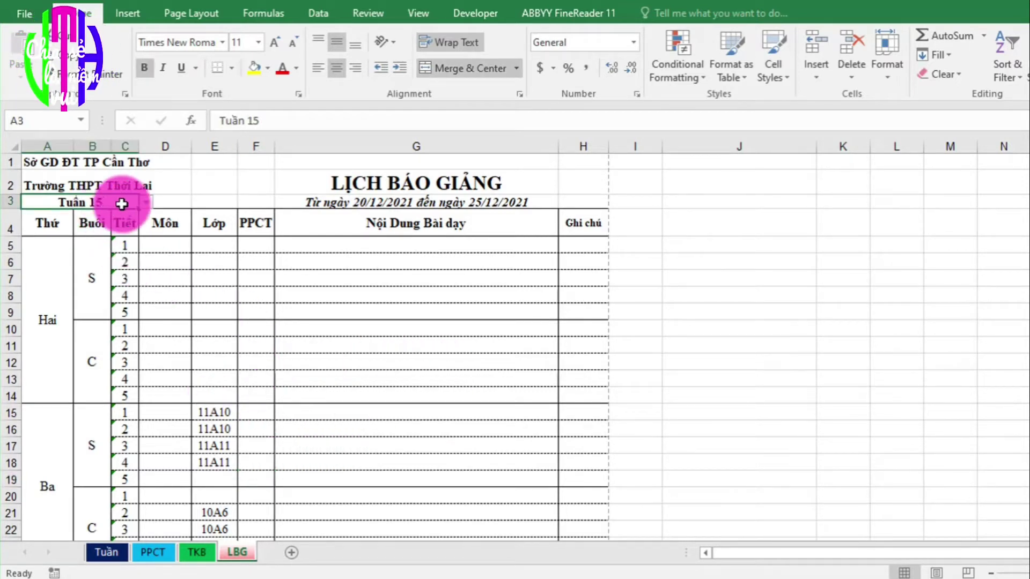
left_click(153, 284)
left_click(76, 202)
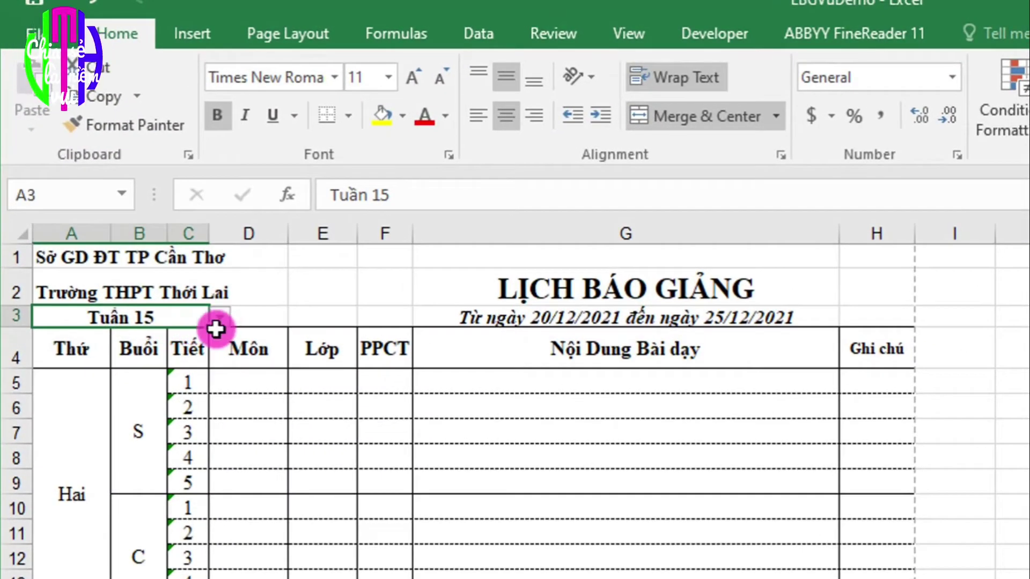
left_click(219, 318)
left_click(220, 394)
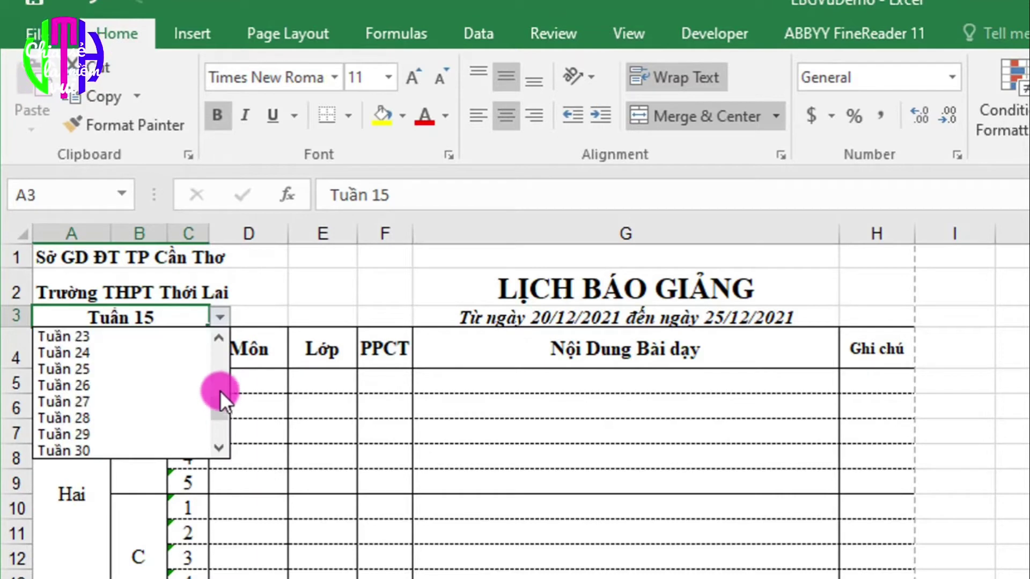
left_click_drag(219, 401, 217, 370)
left_click(122, 387)
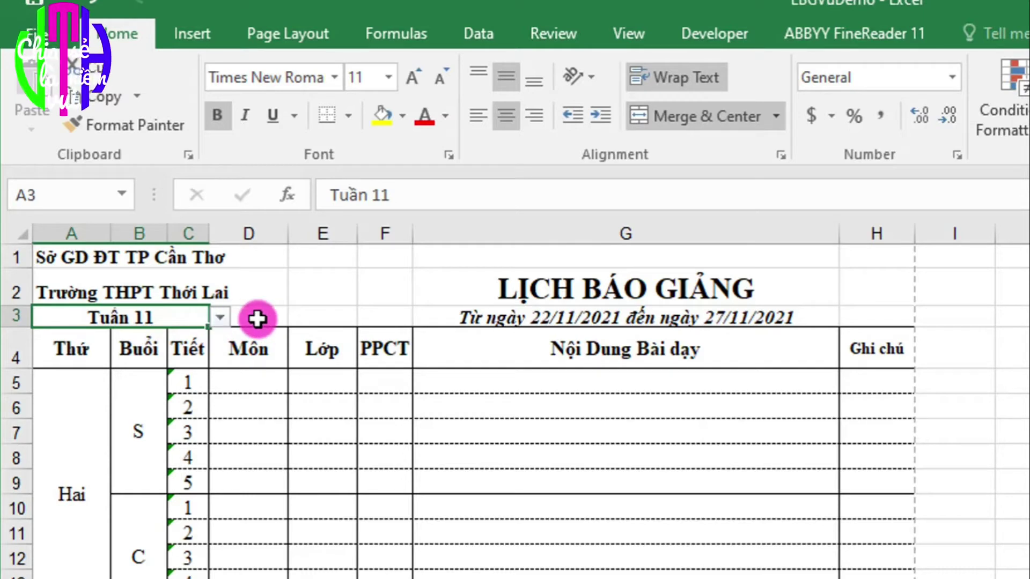
Examine the date range in G3 and the lookup formula that derives it from the chosen week
left_click(464, 319)
left_click(598, 406)
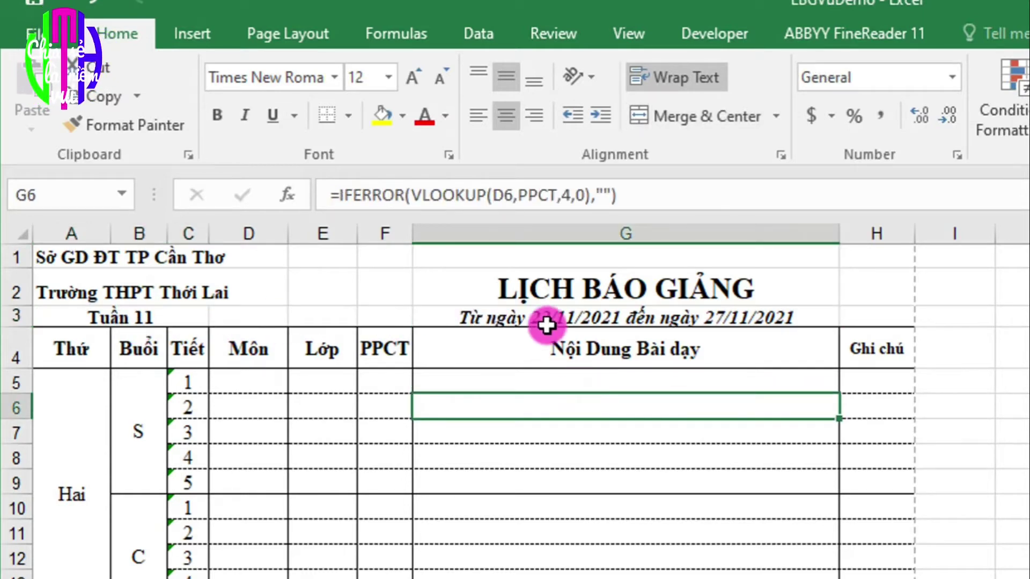
left_click(545, 320)
left_click(588, 423)
left_click(557, 319)
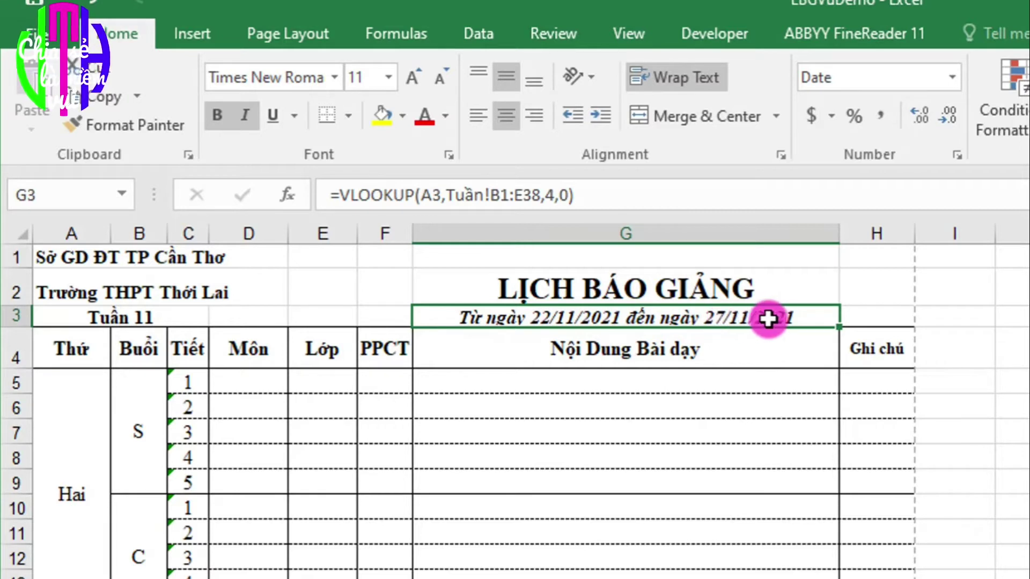
left_click(771, 350)
left_click(731, 320)
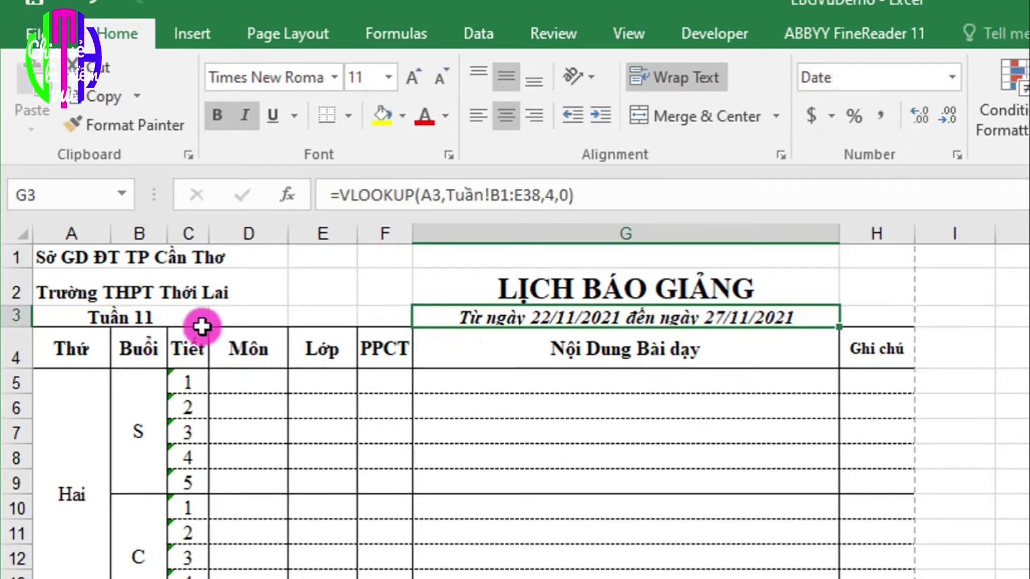
Set the week in A3 to Tuần 13 and check the date range in G3
left_click(154, 317)
left_click(219, 318)
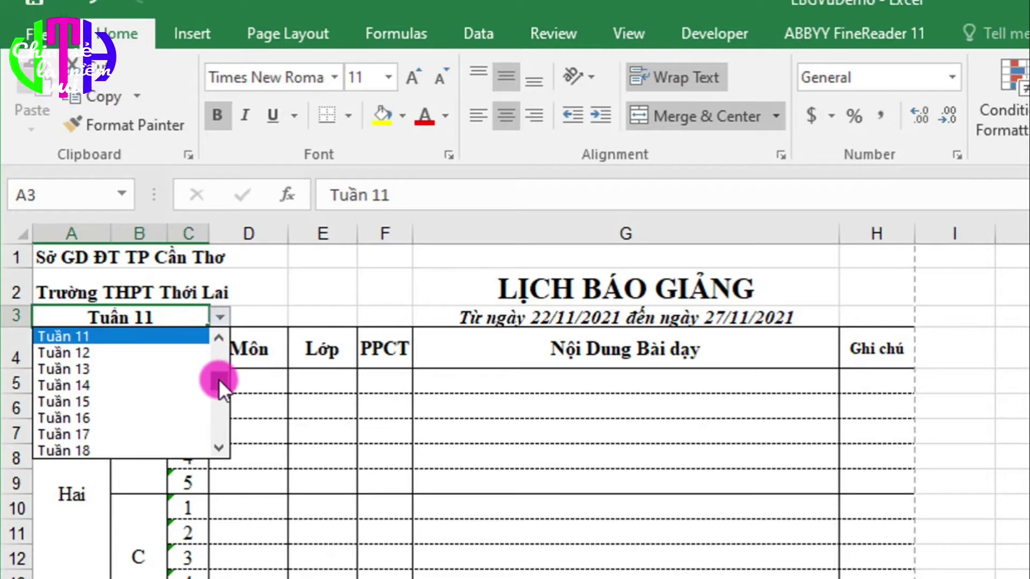
left_click_drag(218, 379, 214, 377)
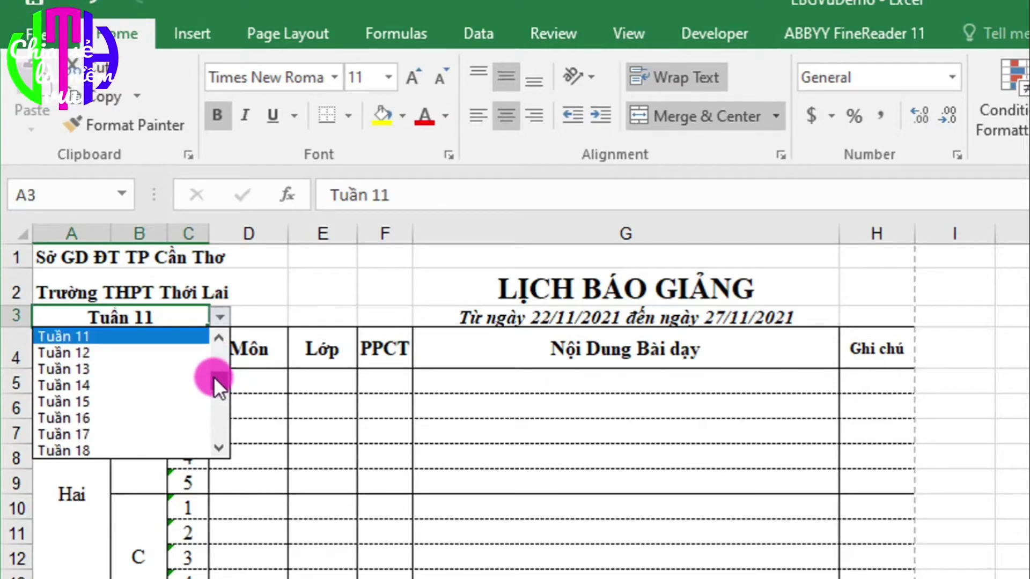
left_click(111, 371)
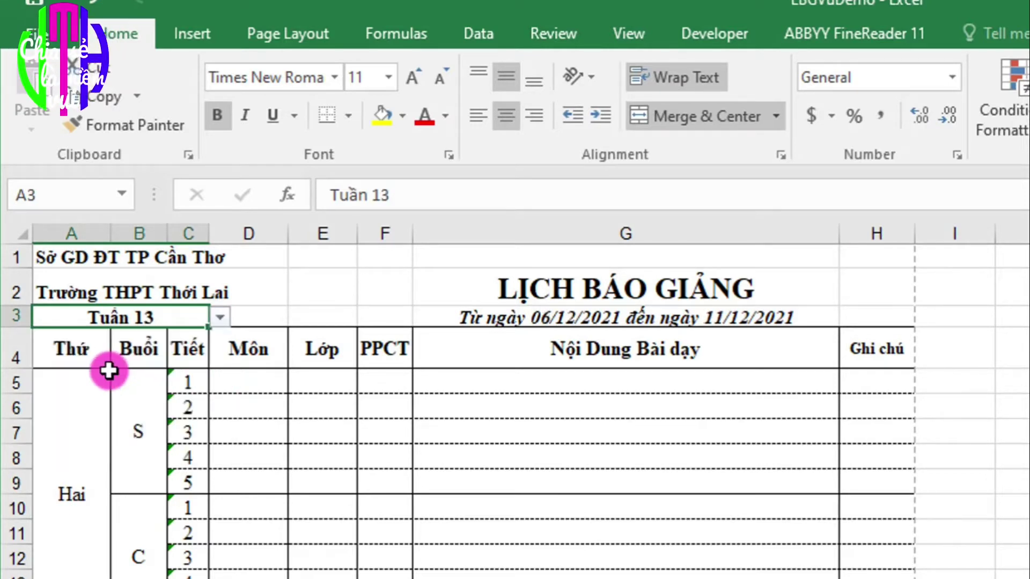
left_click(574, 457)
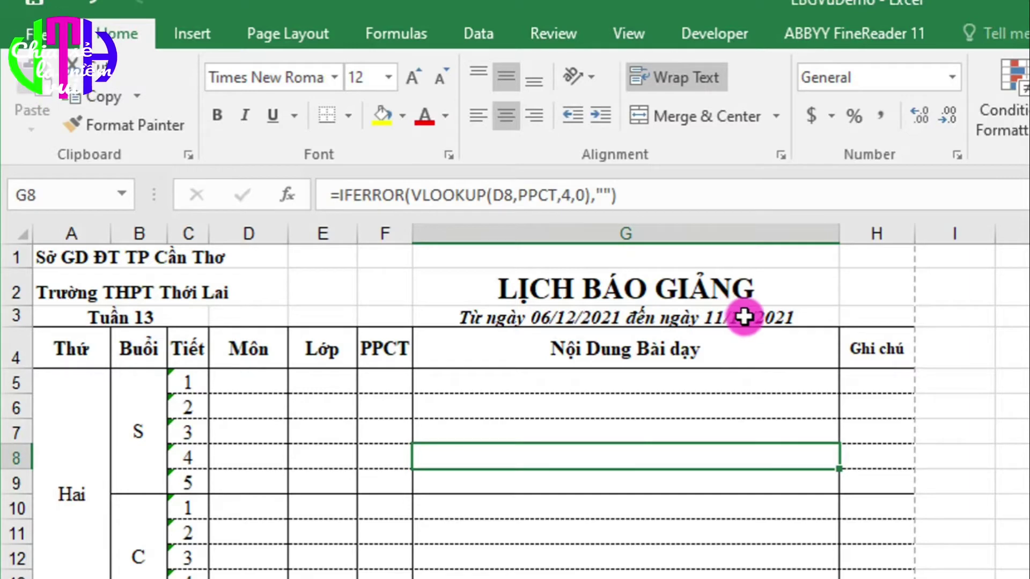
left_click(726, 316)
left_click(645, 427)
left_click(621, 316)
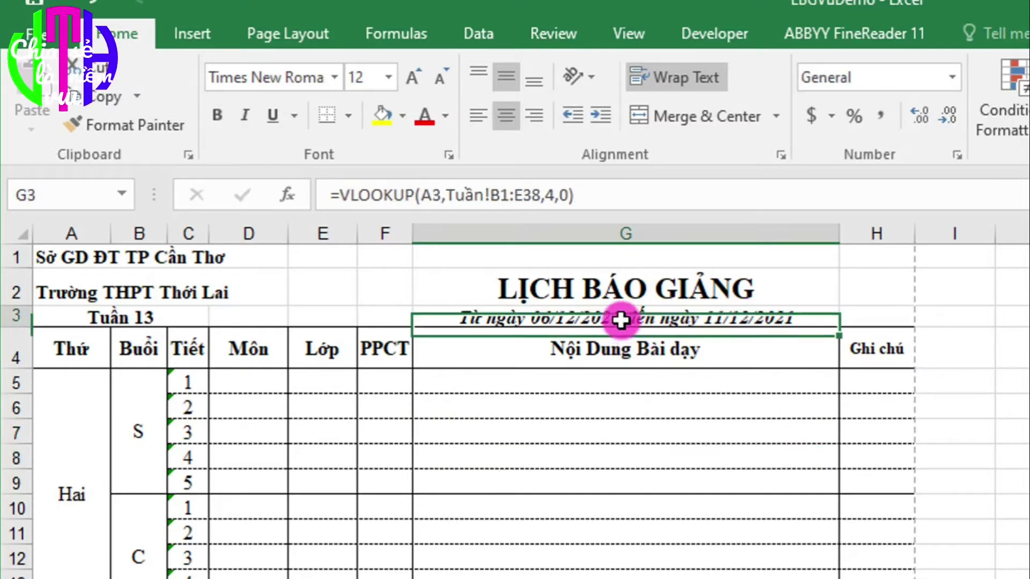
Check the date line in row 66 beneath the LBG schedule's Bảy block
scroll(652, 492, "down", 1)
scroll(652, 492, "down", 14)
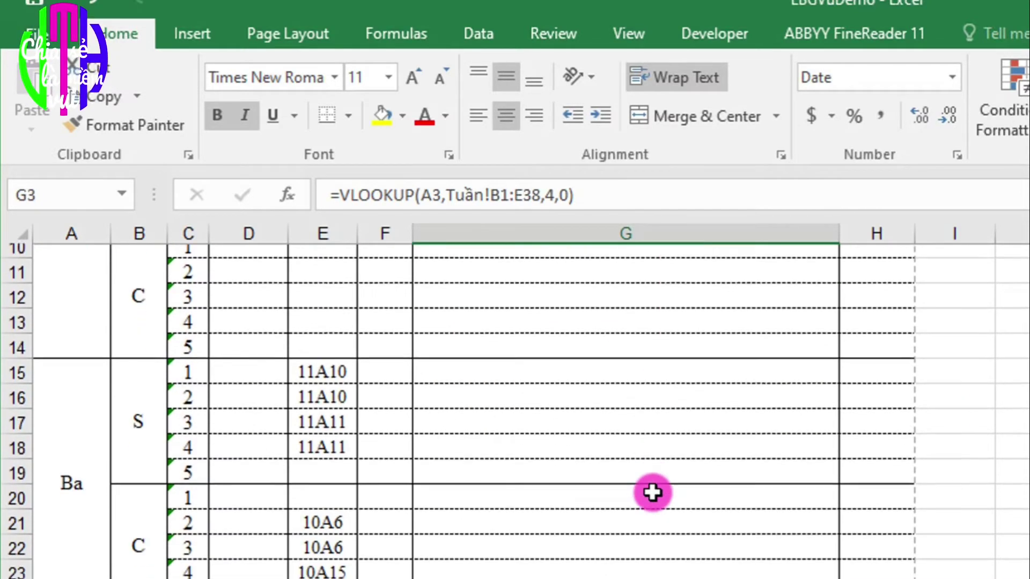
scroll(653, 493, "down", 3)
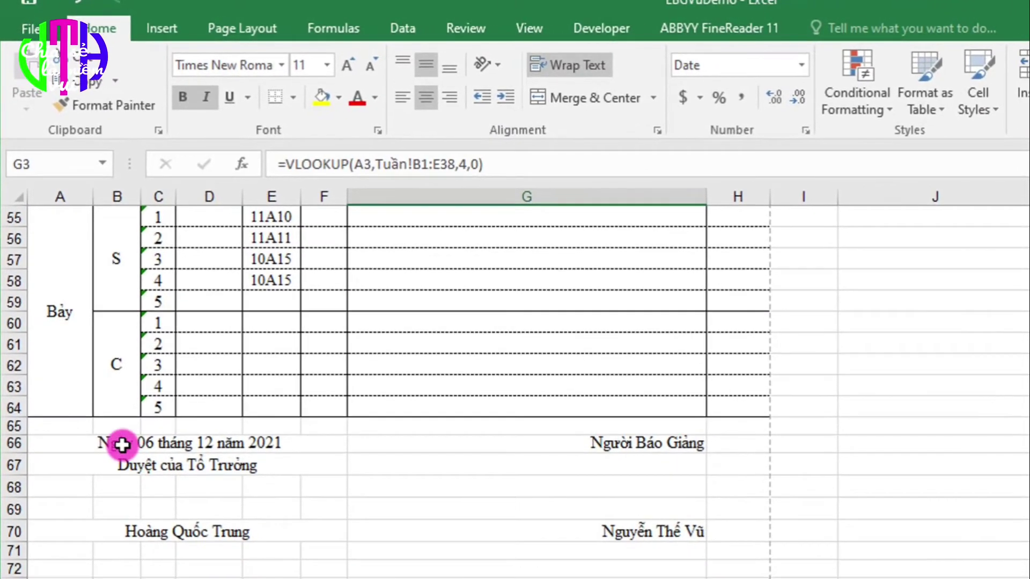
left_click(147, 469)
left_click(355, 515)
left_click(153, 489)
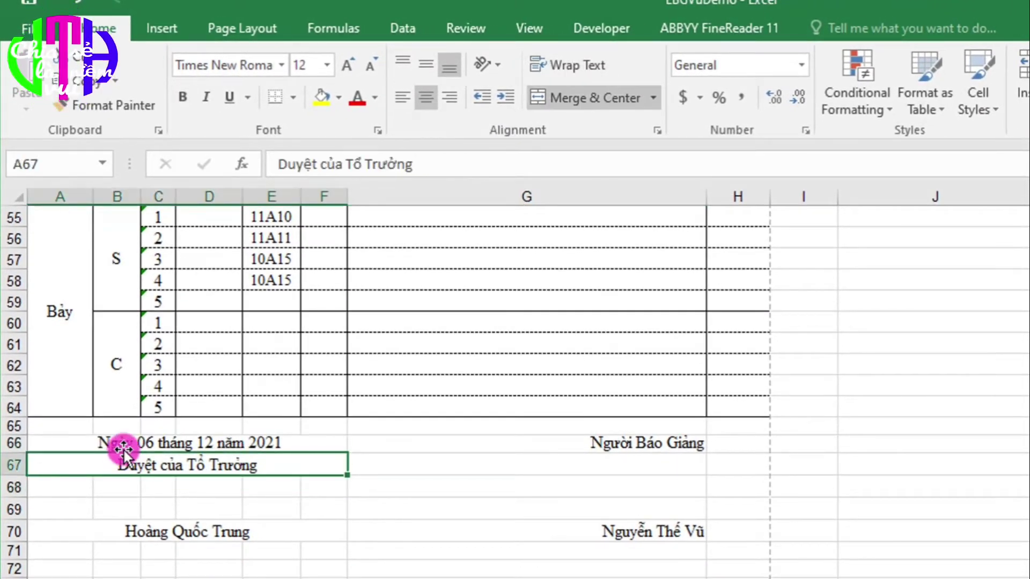
left_click(268, 443)
left_click(236, 486)
left_click(239, 452)
left_click(230, 485)
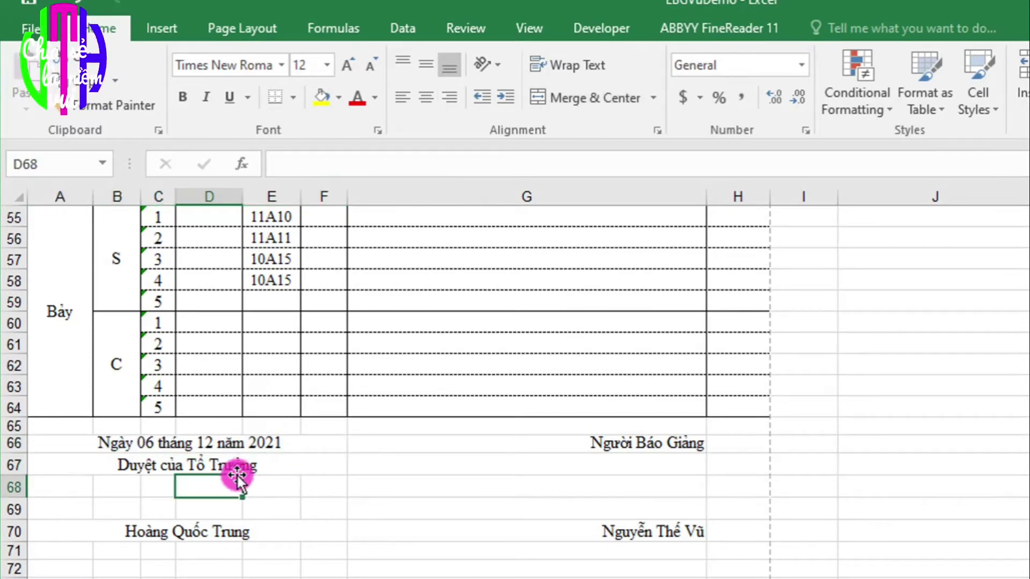
left_click(230, 448)
left_click(230, 482)
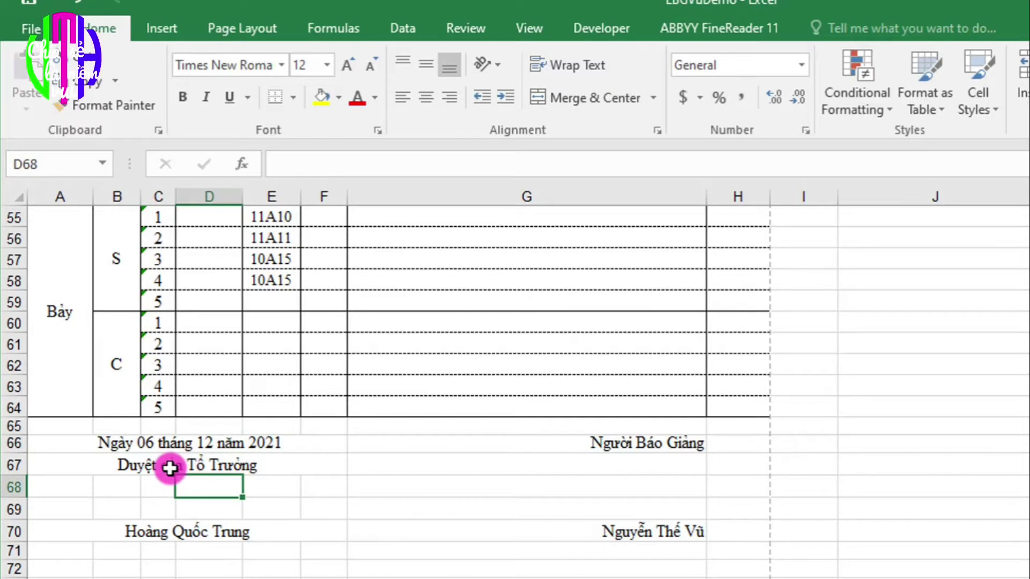
Check the Duyệt của Tổ Trưởng and Người Báo Giảng signature blocks below the schedule
left_click(168, 466)
left_click(273, 504)
left_click(185, 472)
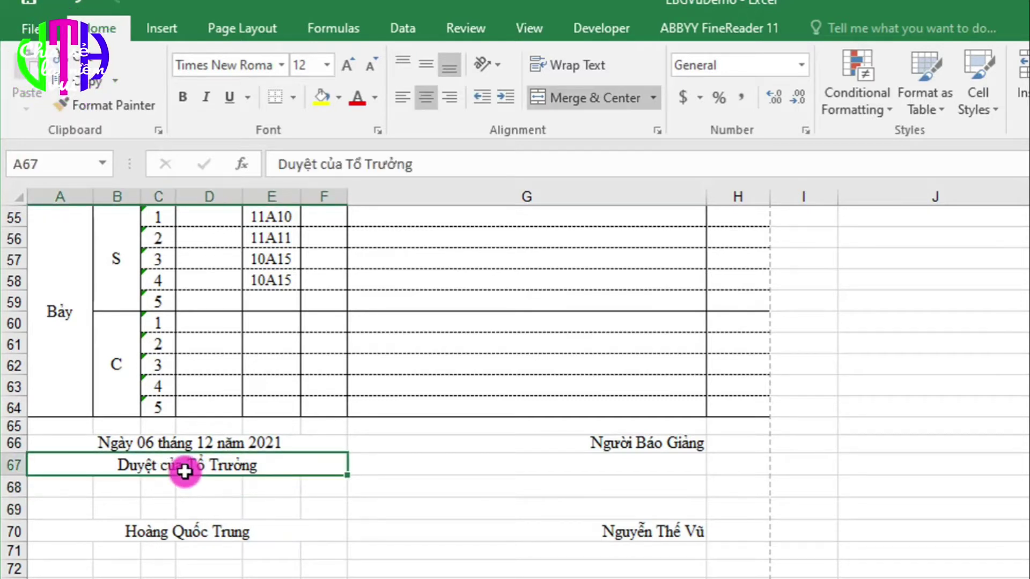
left_click(178, 530)
left_click(602, 445)
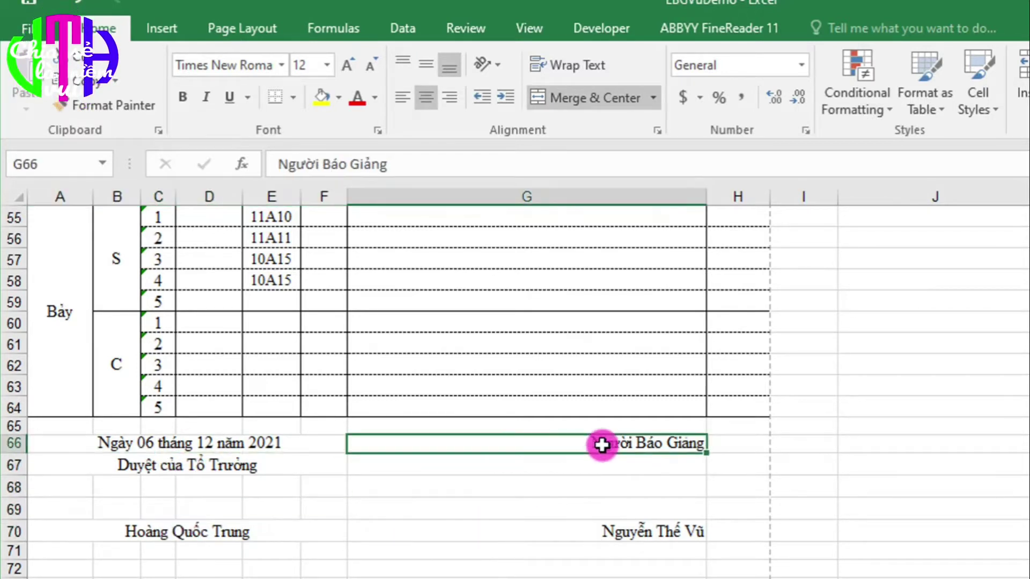
left_click(621, 513)
Review the date range in G3 and the lesson content formula in G6 of the LBG sheet
scroll(770, 538, "up", 14)
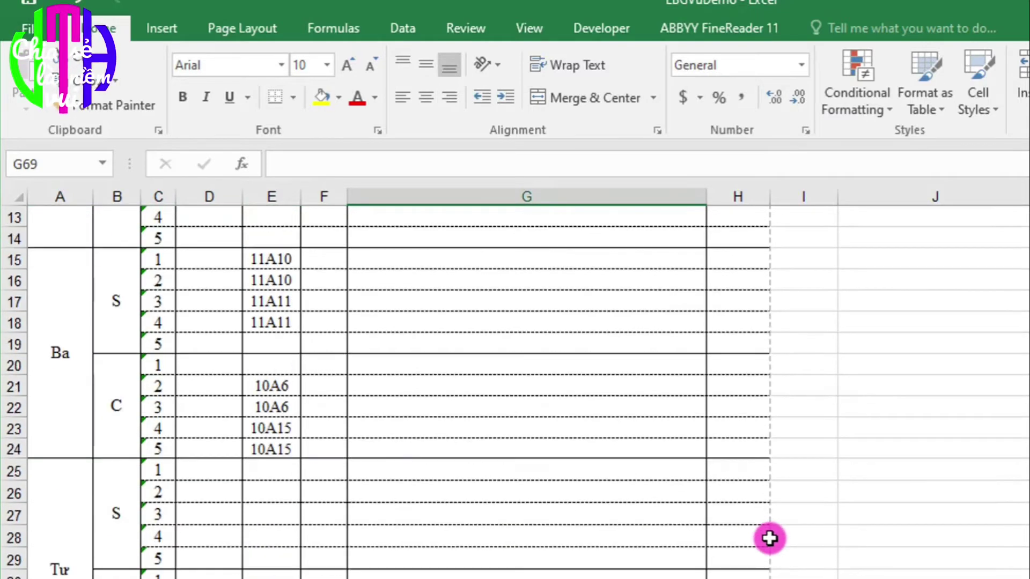
scroll(770, 538, "up", 4)
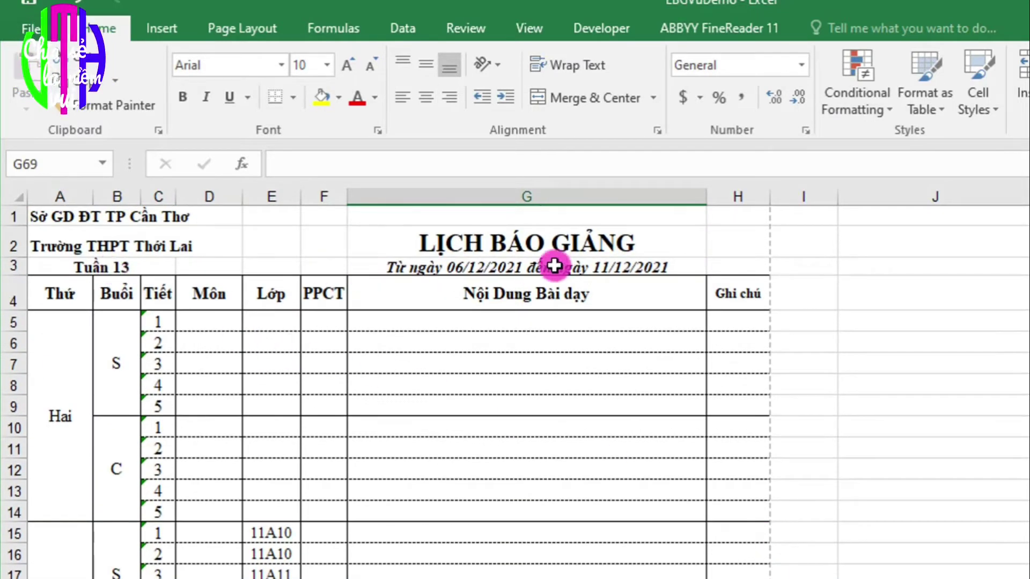
left_click(461, 265)
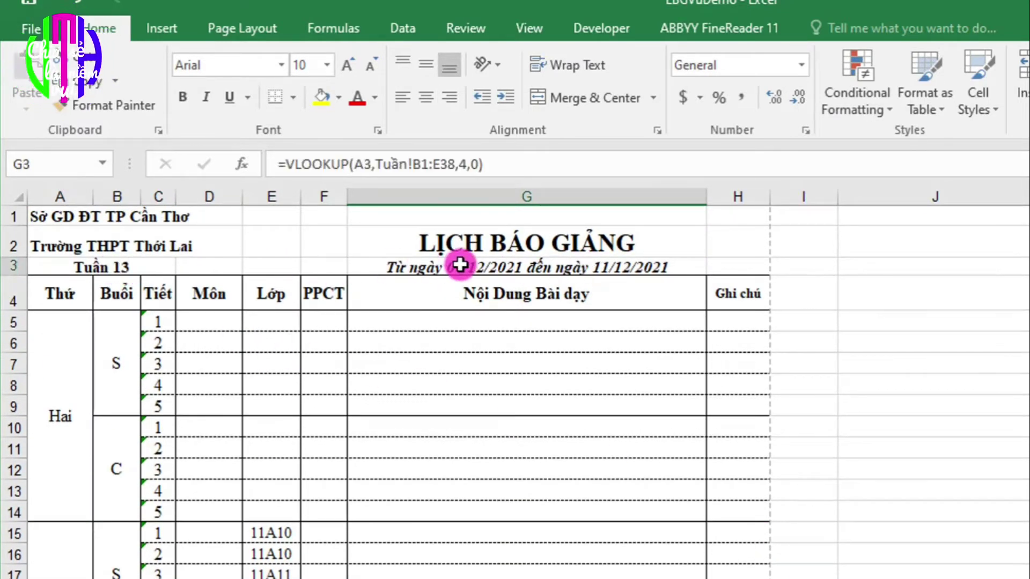
left_click(585, 339)
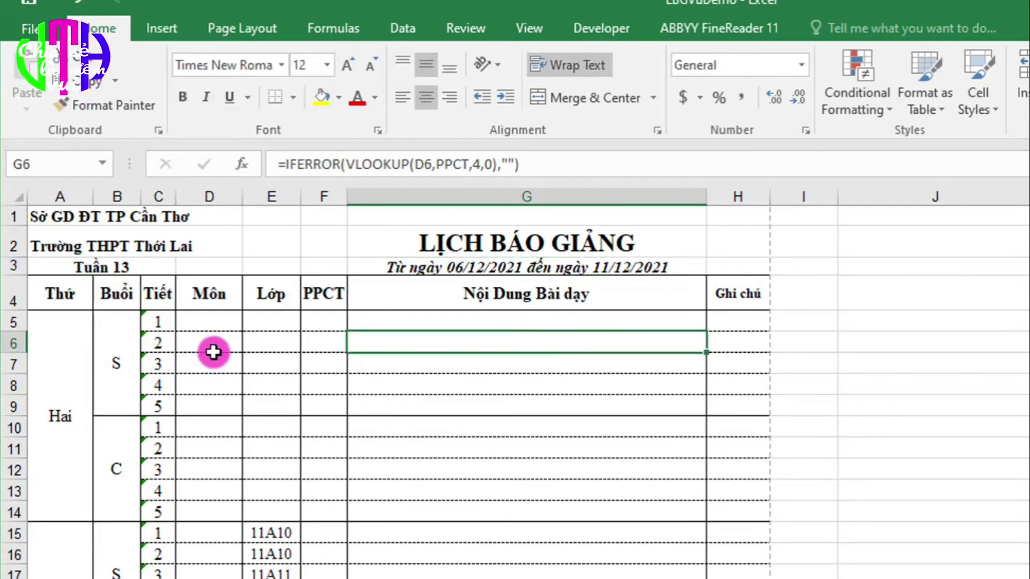
scroll(509, 429, "down", 1)
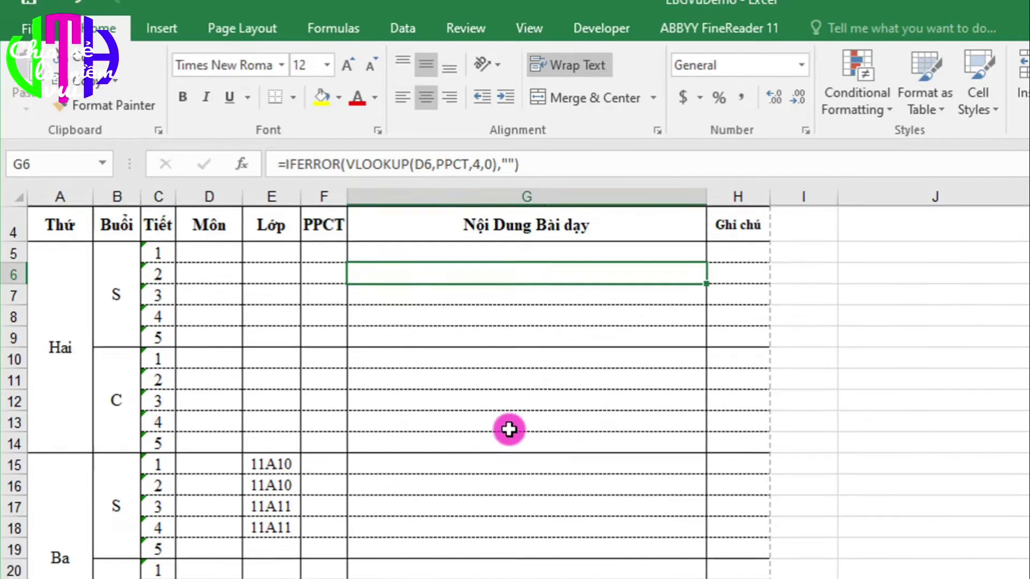
scroll(308, 478, "down", 2)
scroll(304, 437, "up", 3)
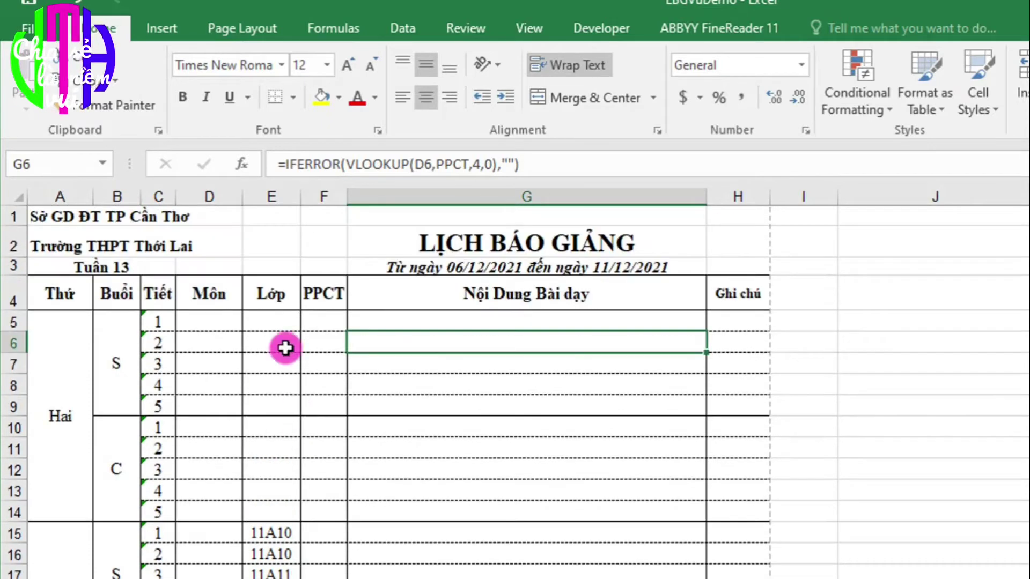
Browse the lesson codes offered for D15, the Môn cell of Ba's first morning period, without choosing one
scroll(276, 376, "down", 1)
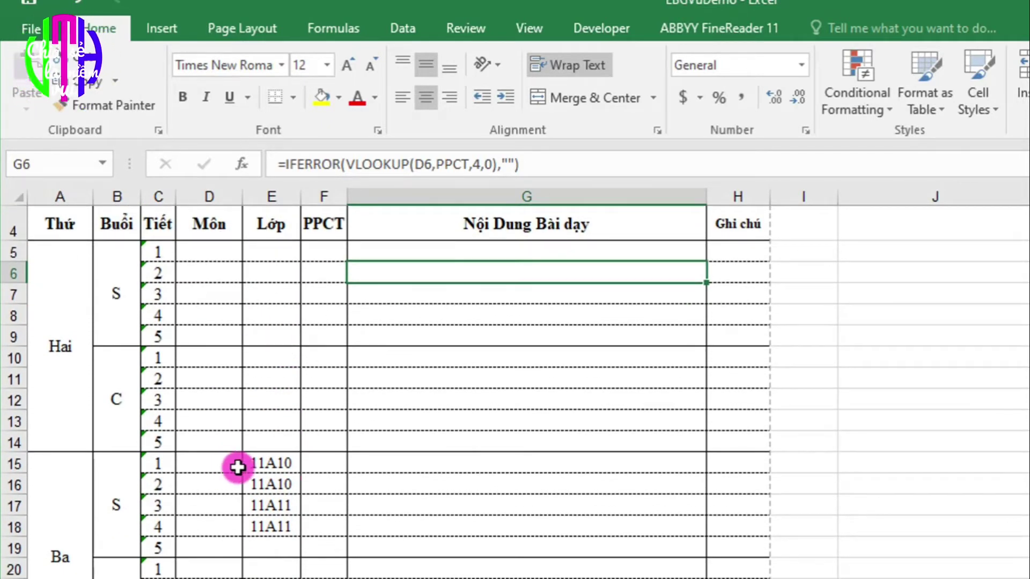
left_click(212, 466)
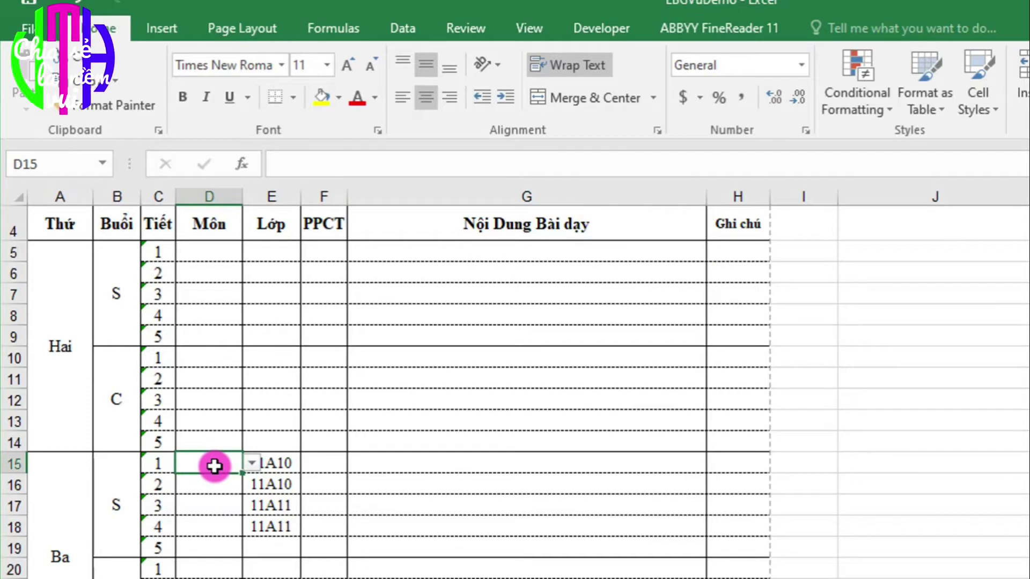
left_click(251, 463)
scroll(250, 546, "down", 5)
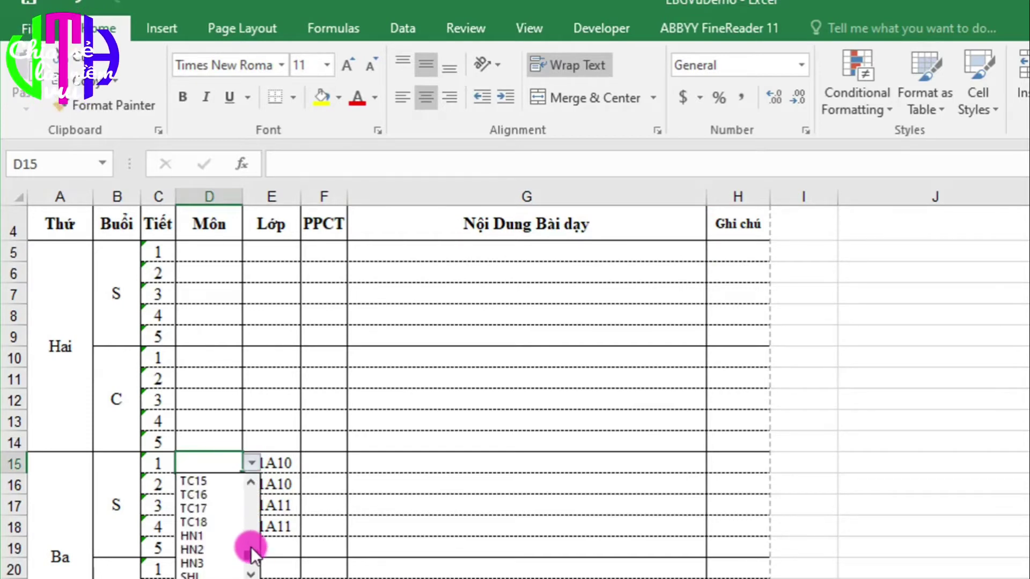
mouse_move(250, 528)
left_mouse_down()
mouse_move(251, 490)
mouse_move(251, 509)
left_mouse_up()
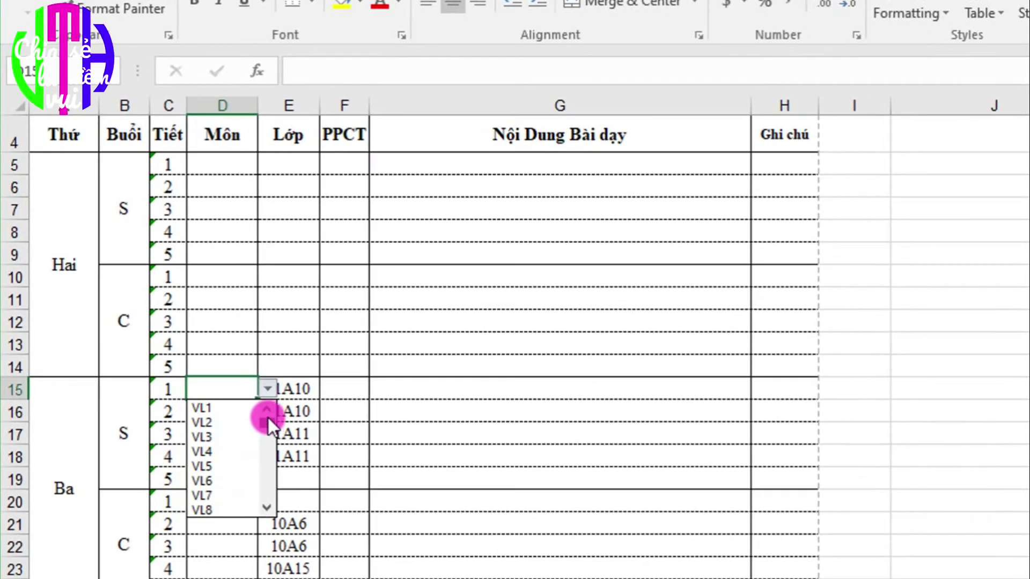
mouse_move(268, 439)
left_mouse_down()
mouse_move(265, 452)
mouse_move(266, 419)
left_mouse_up()
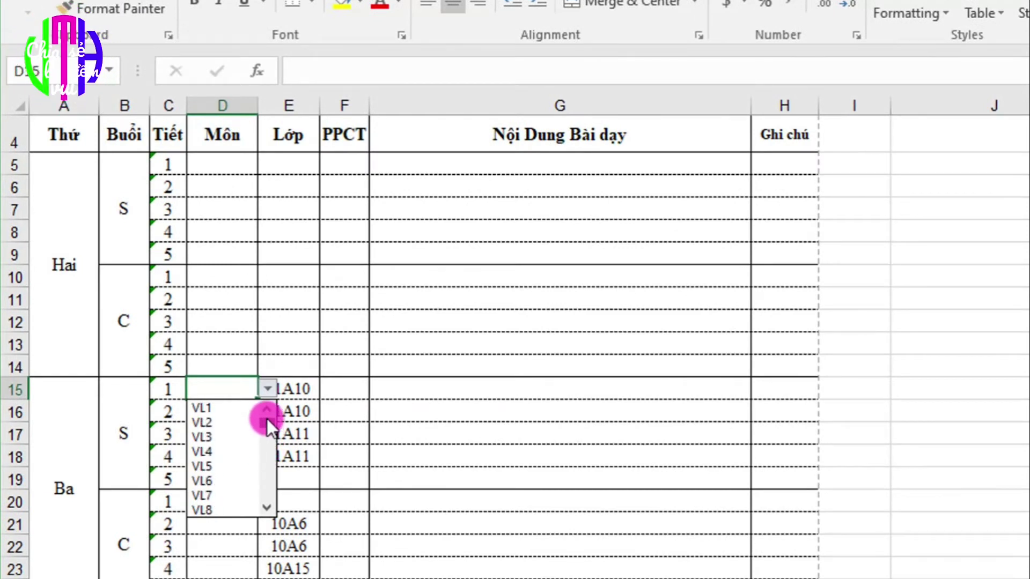
left_click_drag(266, 418, 249, 492)
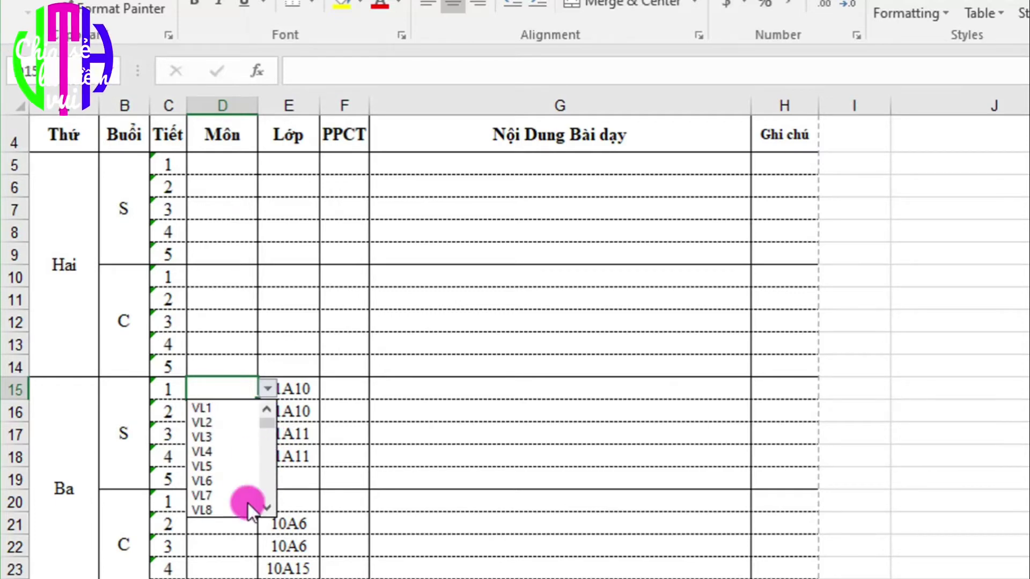
key("Escape")
Examine the lesson codes and lesson titles for grades 10 and 11 on the PPCT sheet
left_click(207, 547)
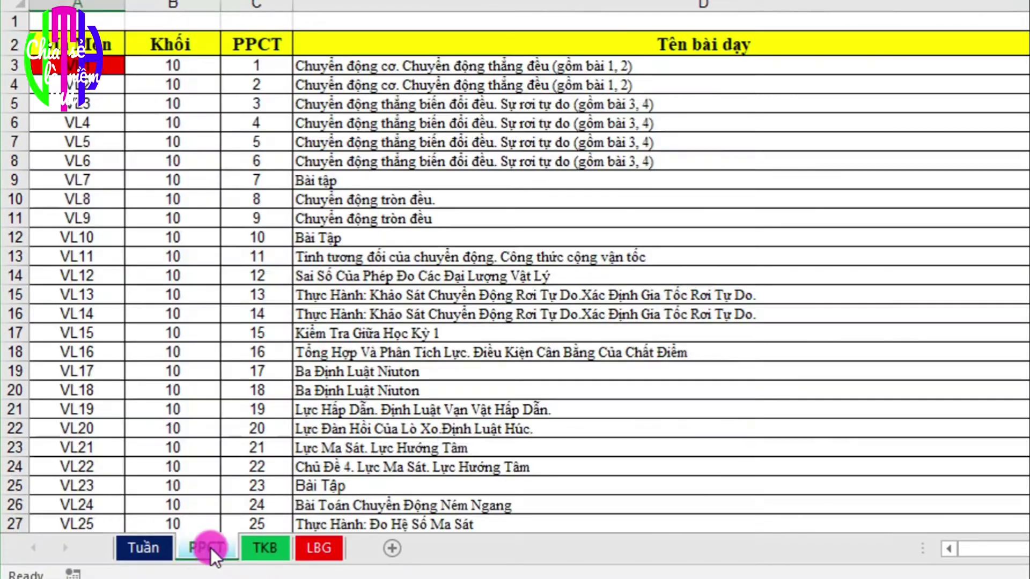
left_click(429, 353)
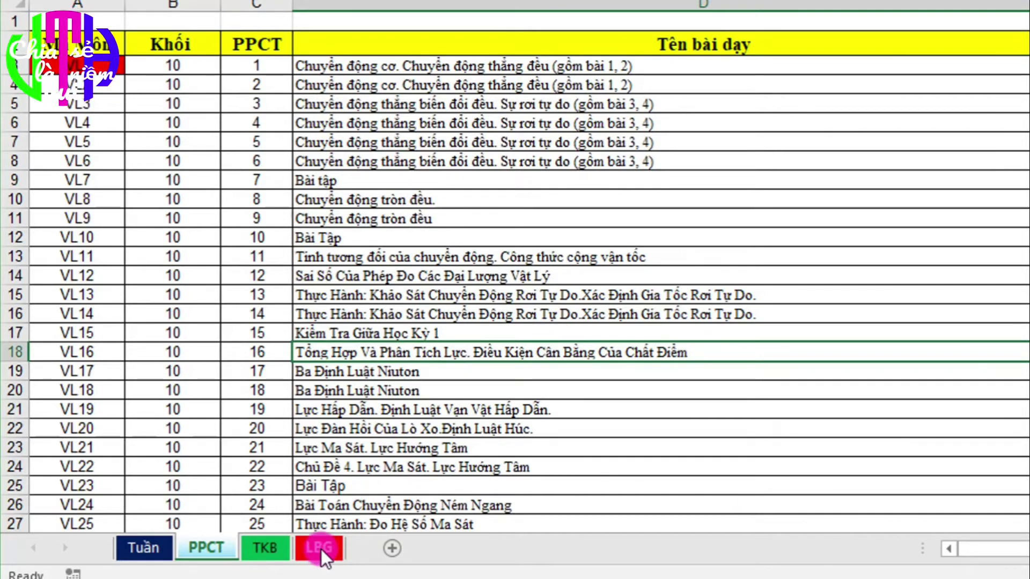
left_click(434, 314)
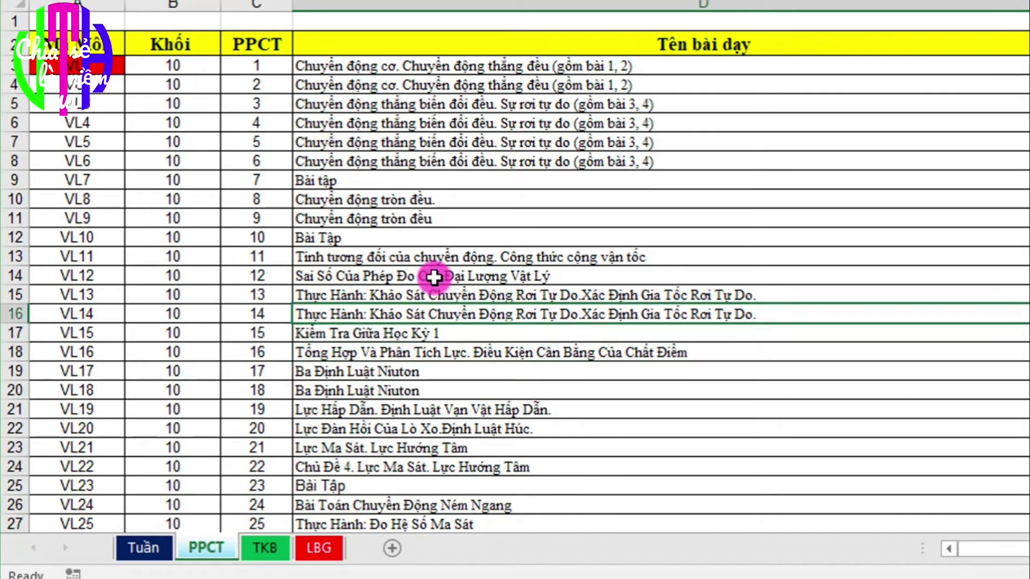
scroll(418, 290, "down", 2)
scroll(386, 317, "down", 11)
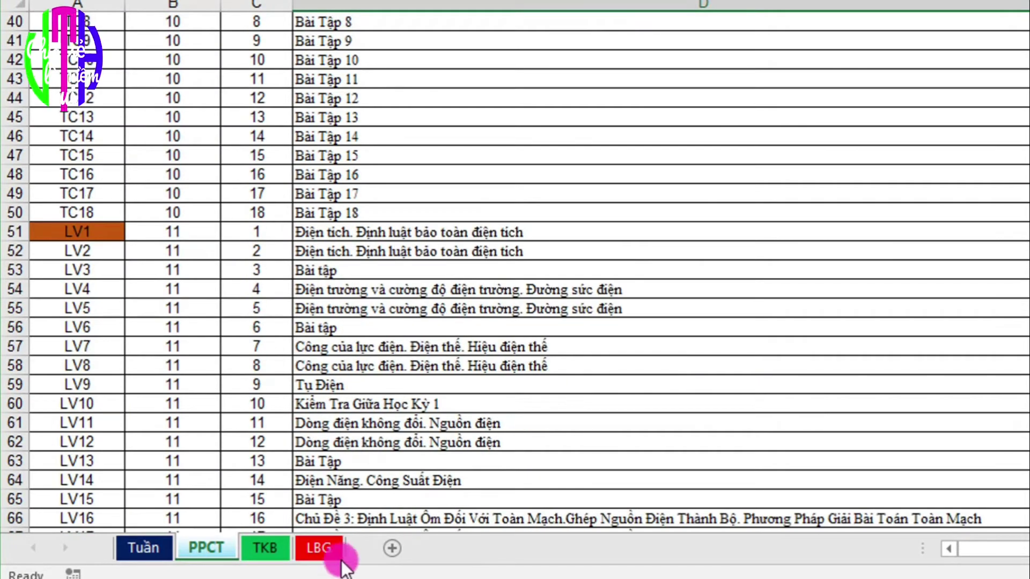
Choose lesson code LV22 on the LBG sheet for Ba's first morning period, class 11A10, in D15
left_click(322, 545)
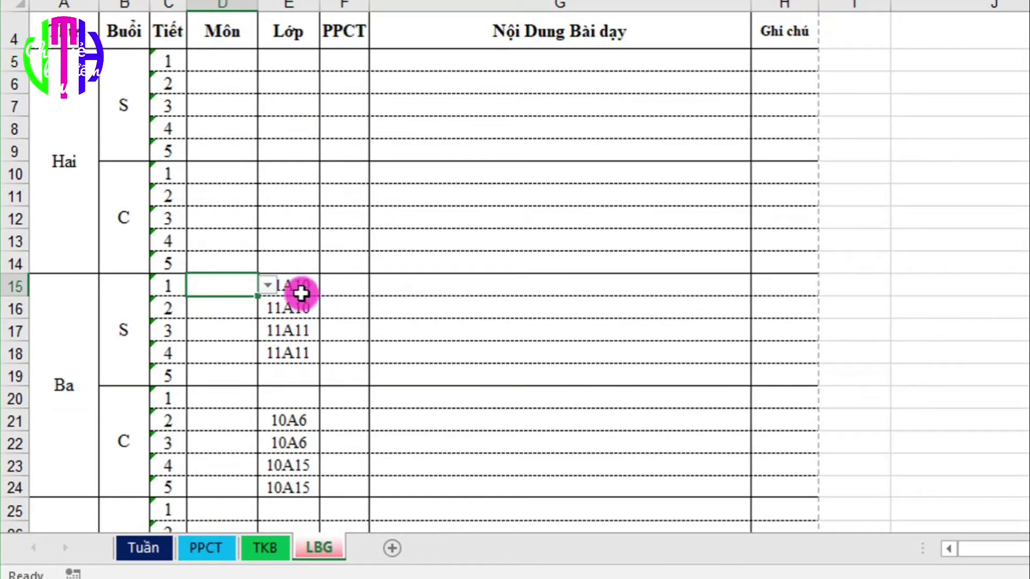
left_click(269, 287)
mouse_move(269, 372)
left_mouse_down()
mouse_move(270, 304)
mouse_move(266, 366)
left_mouse_up()
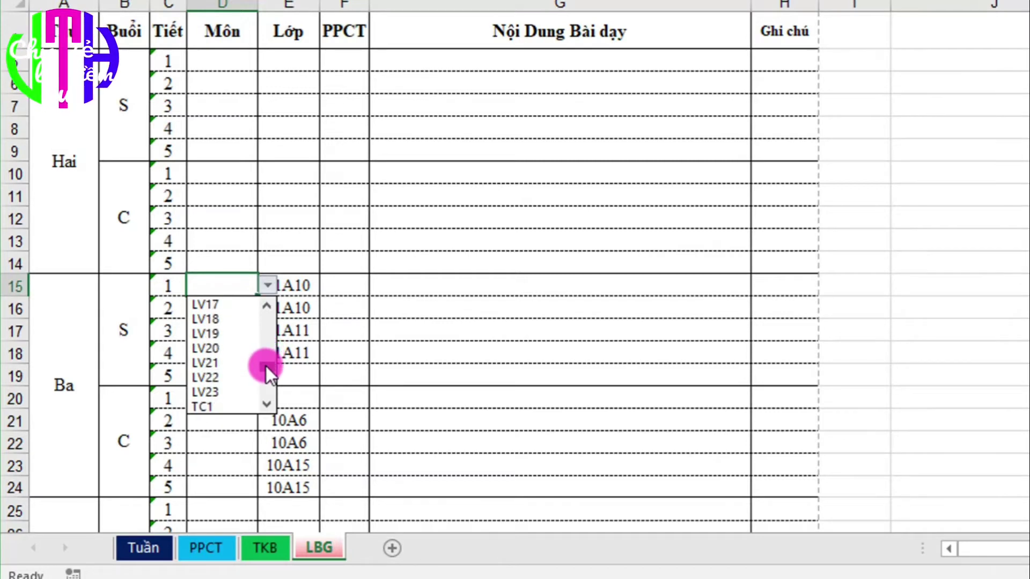
left_click(203, 378)
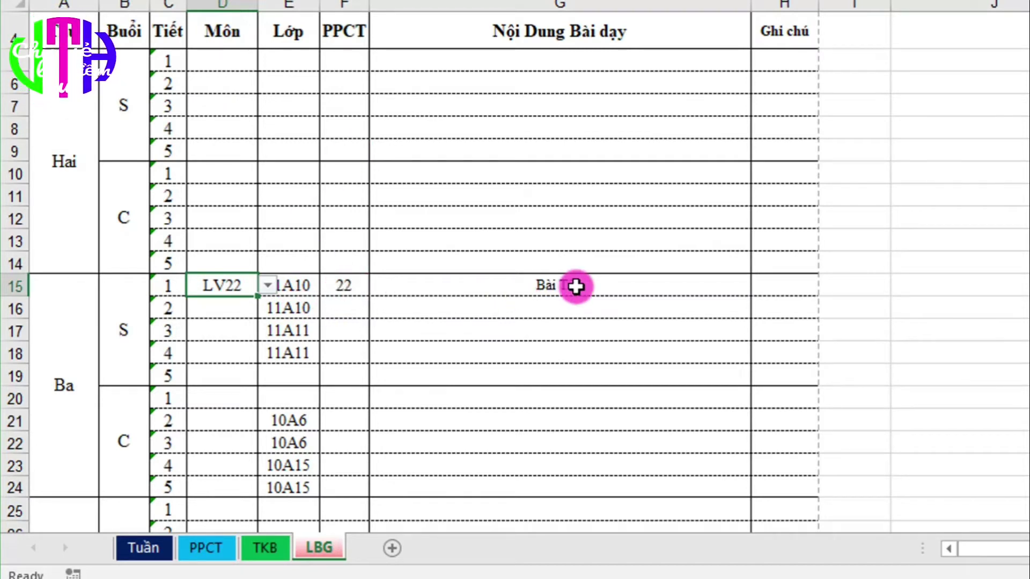
Choose lesson code TC7 for Ba's second morning period in D16 and check its PPCT number and lesson content
left_click(218, 308)
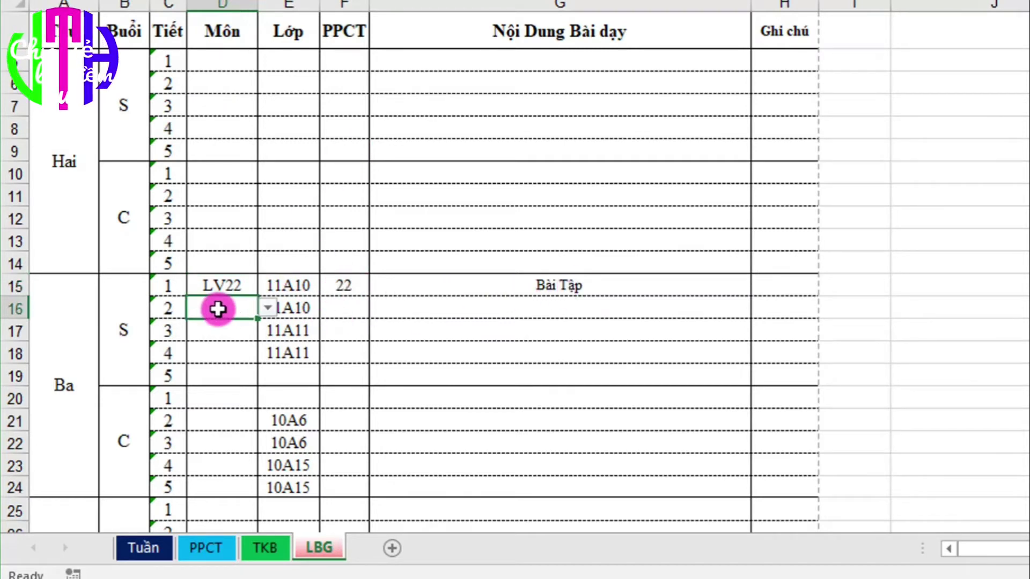
left_click(265, 308)
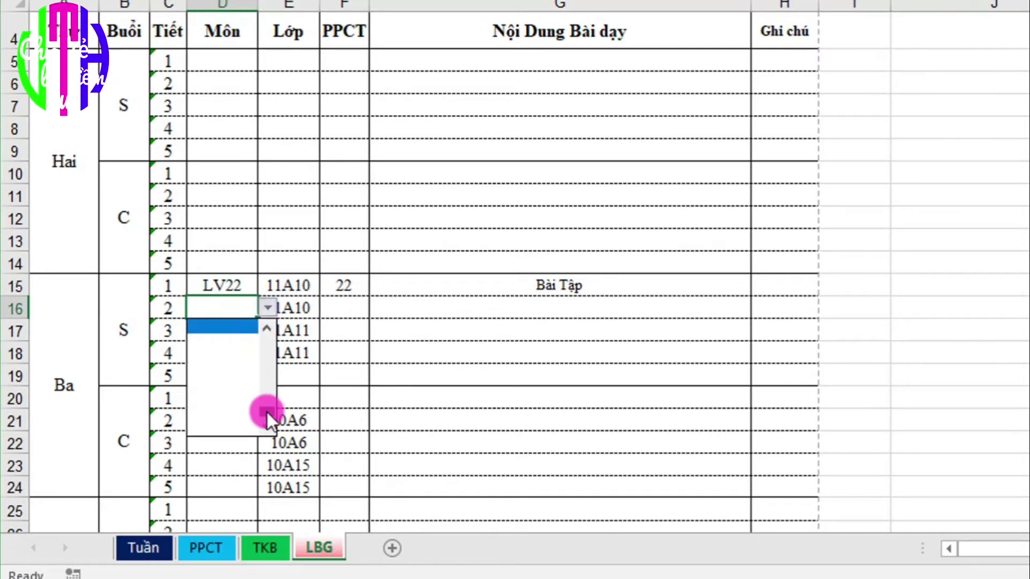
mouse_move(267, 412)
left_mouse_down()
mouse_move(271, 381)
mouse_move(270, 395)
mouse_move(256, 398)
left_mouse_up()
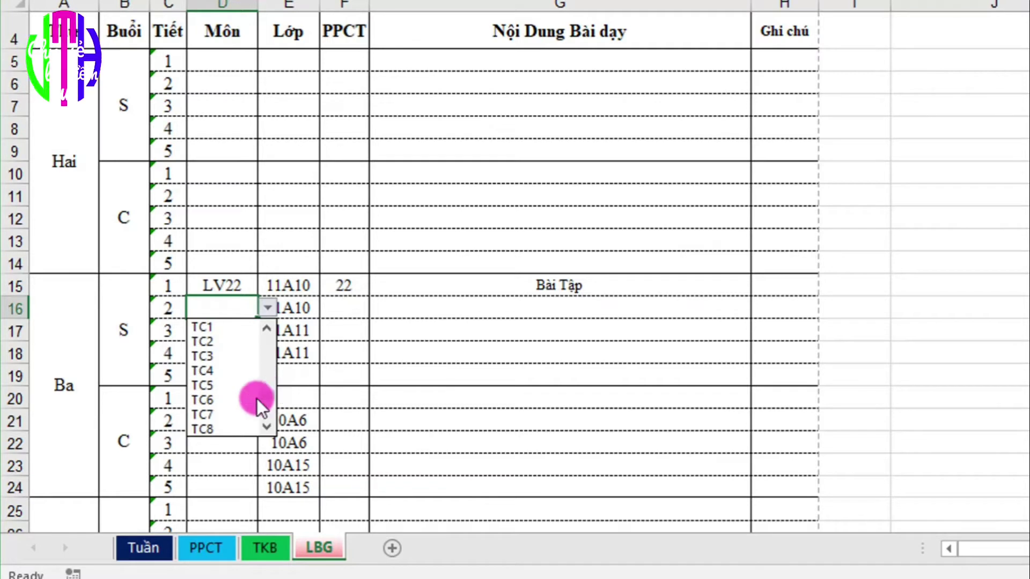
left_click(220, 414)
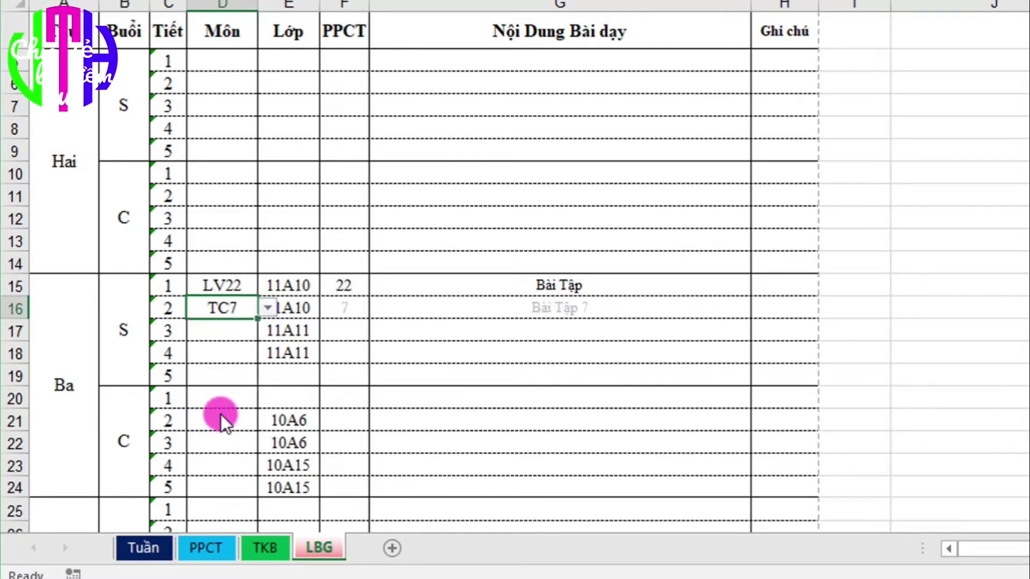
left_click(340, 307)
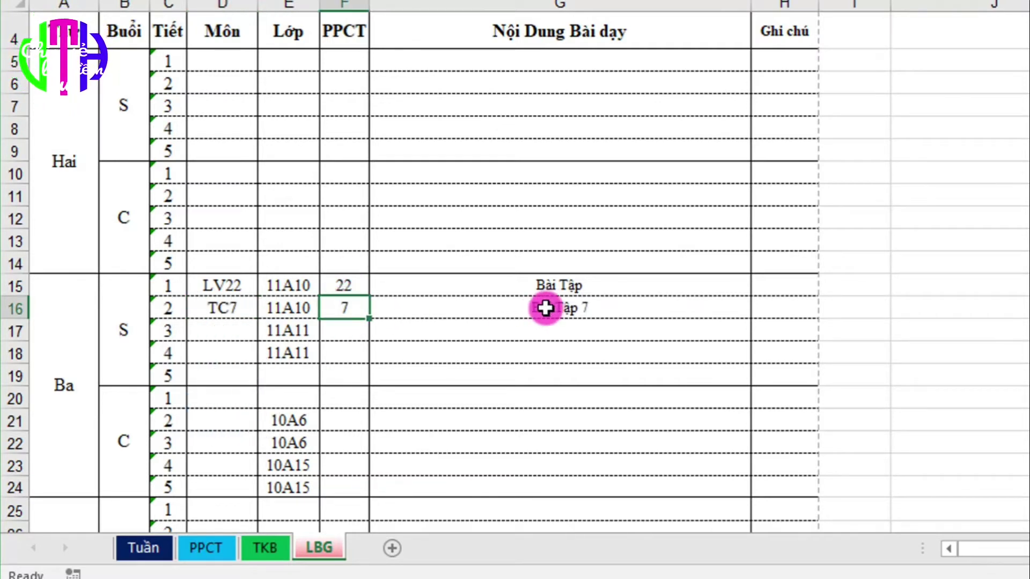
left_click(546, 306)
left_click(534, 354)
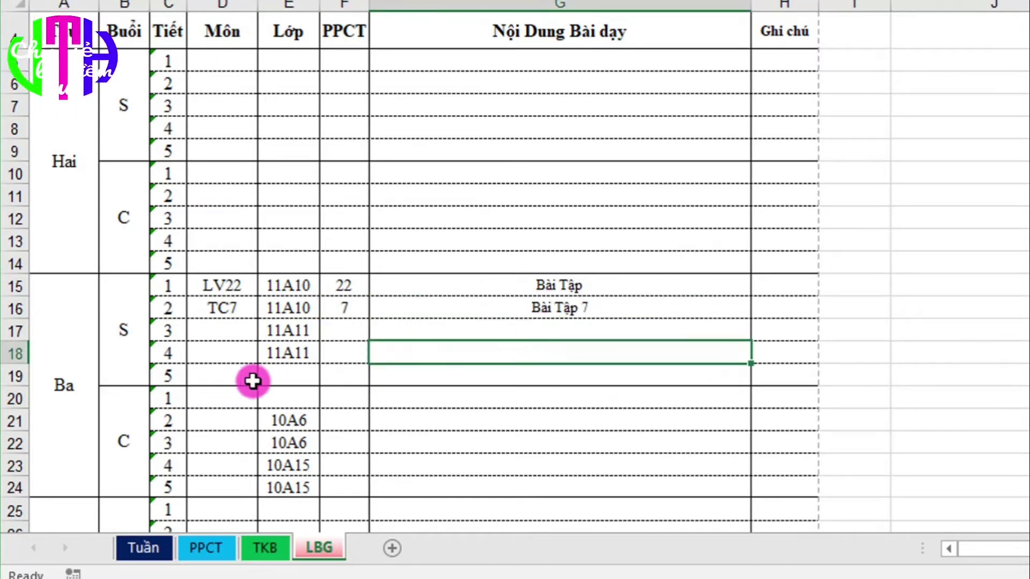
Choose lesson code LV23 for Ba's third morning period, class 11A11, in D17
left_click(223, 332)
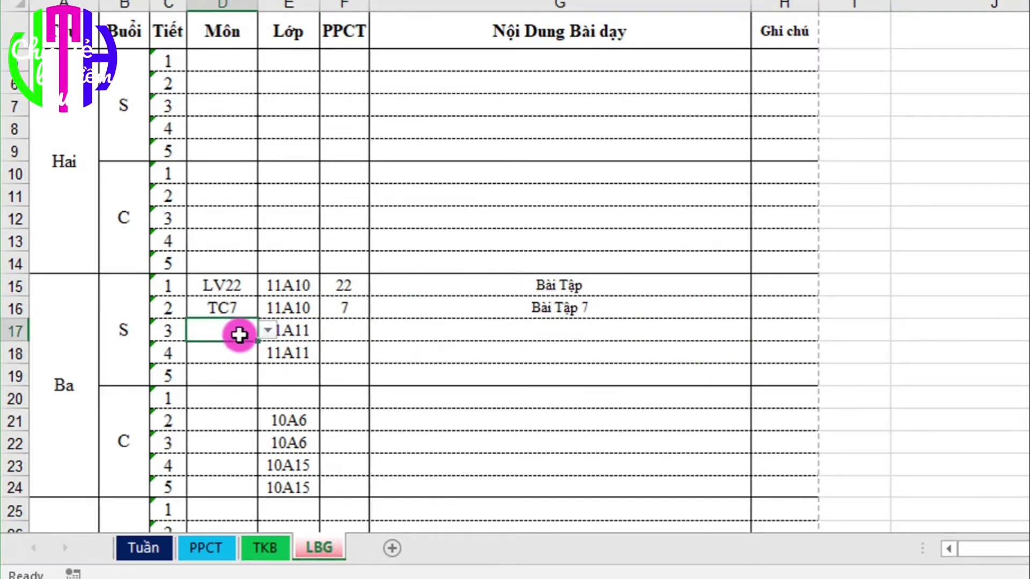
left_click(268, 336)
left_click(265, 435)
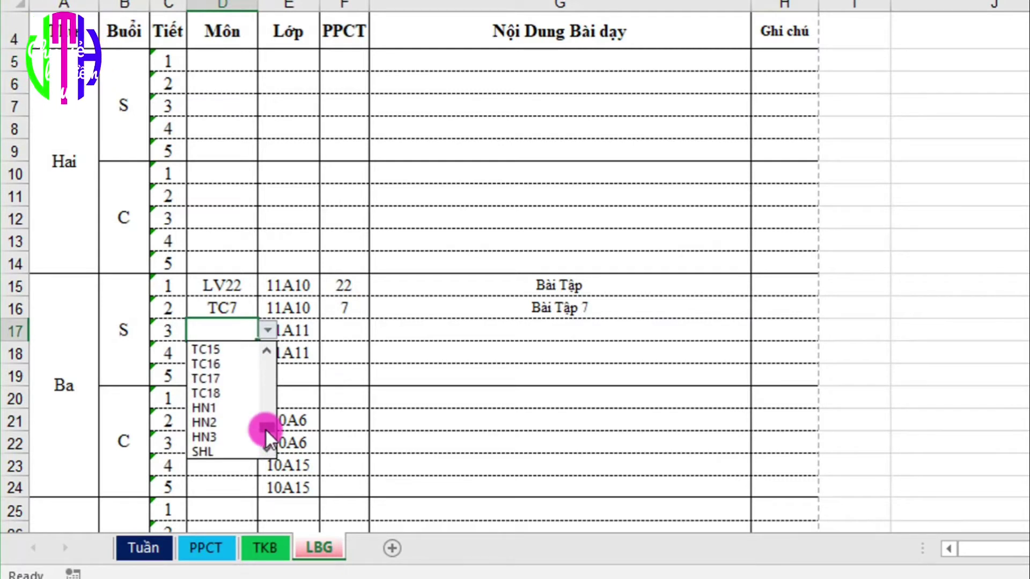
left_click_drag(265, 428, 262, 416)
left_click(204, 423)
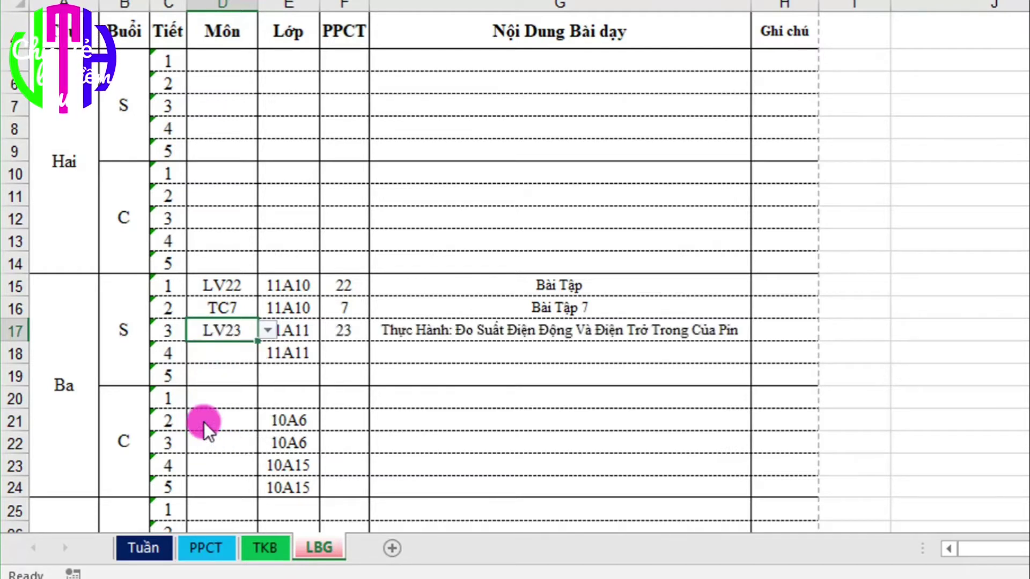
Choose lesson code TC8 for Ba's fourth morning period, class 11A11, in D18
left_click(223, 355)
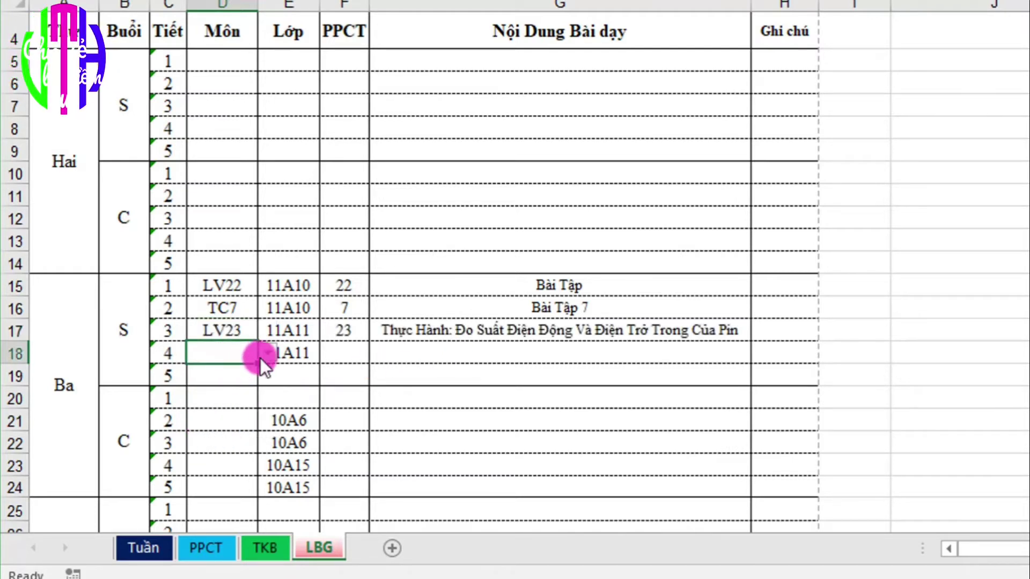
left_click(262, 356)
left_click_drag(265, 454, 265, 436)
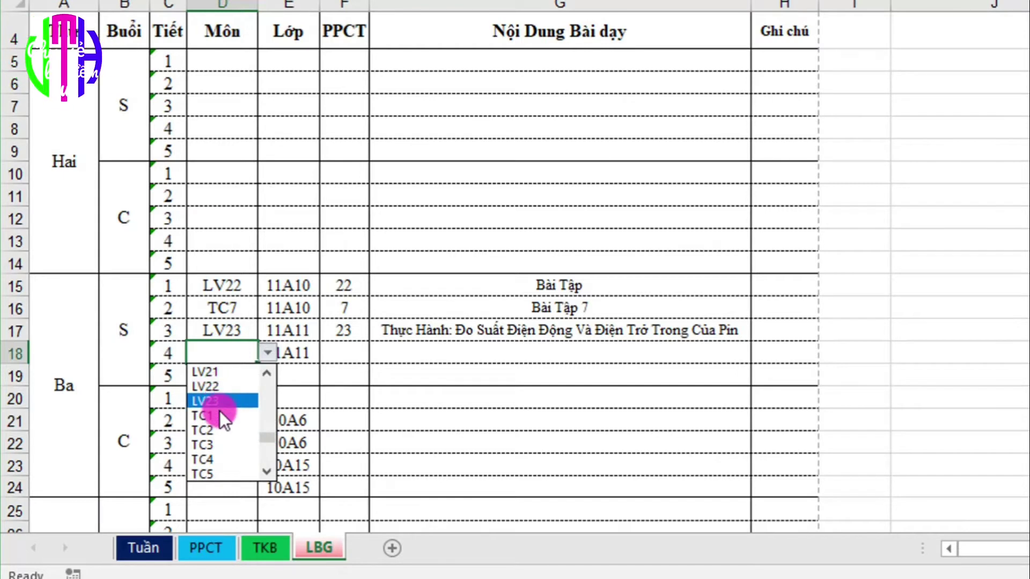
left_click(265, 472)
left_click(265, 472)
left_click(265, 472)
left_click(265, 472)
left_click(217, 459)
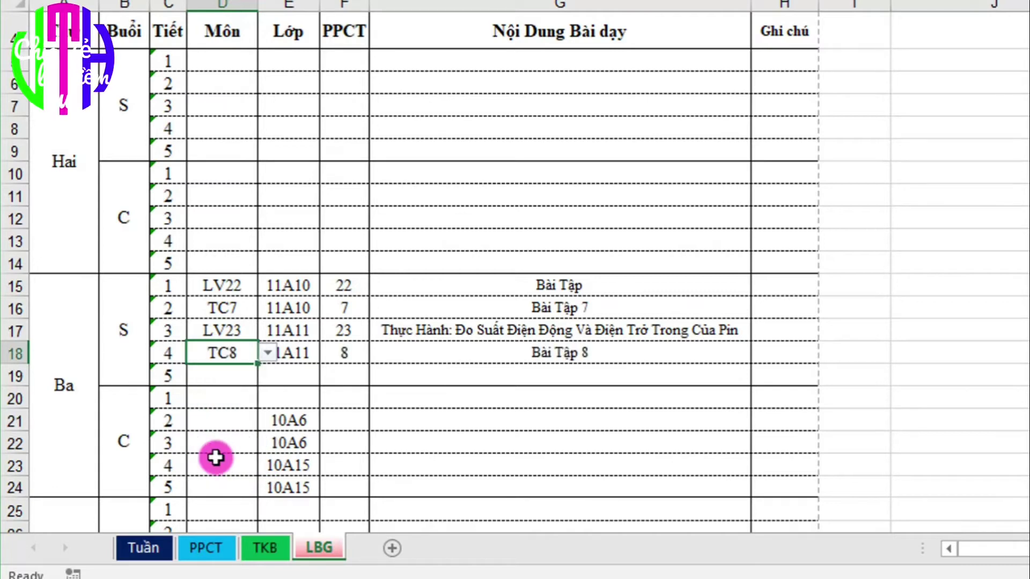
Review the Lớp column entries for Ba's morning and afternoon periods
left_click(576, 424)
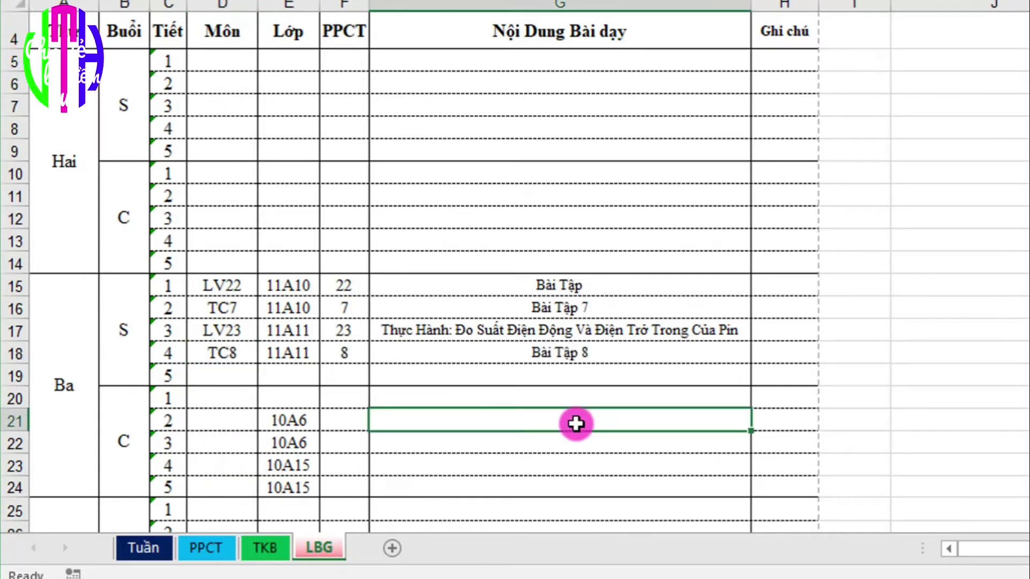
scroll(274, 428, "down", 3)
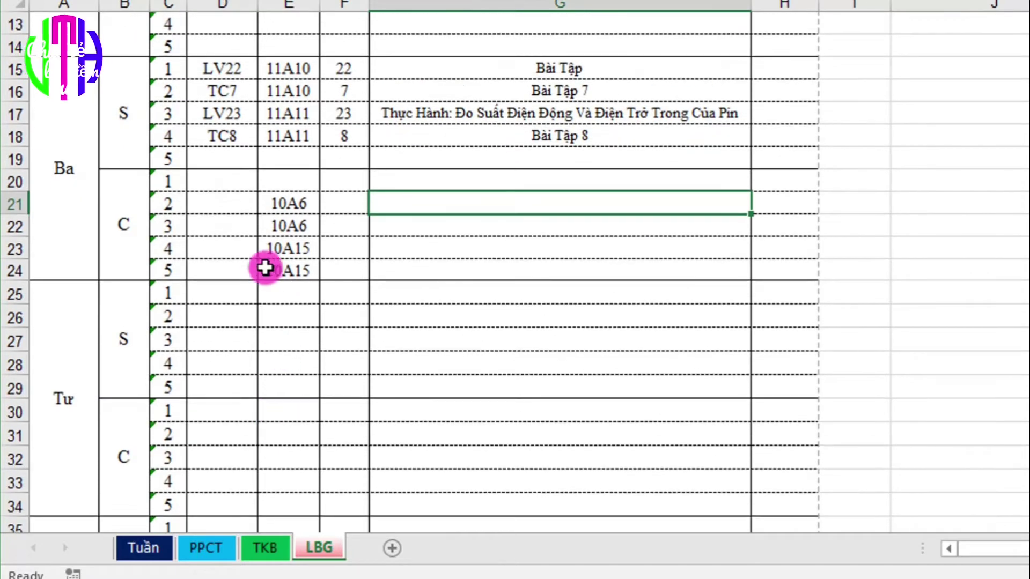
scroll(327, 333, "up", 2)
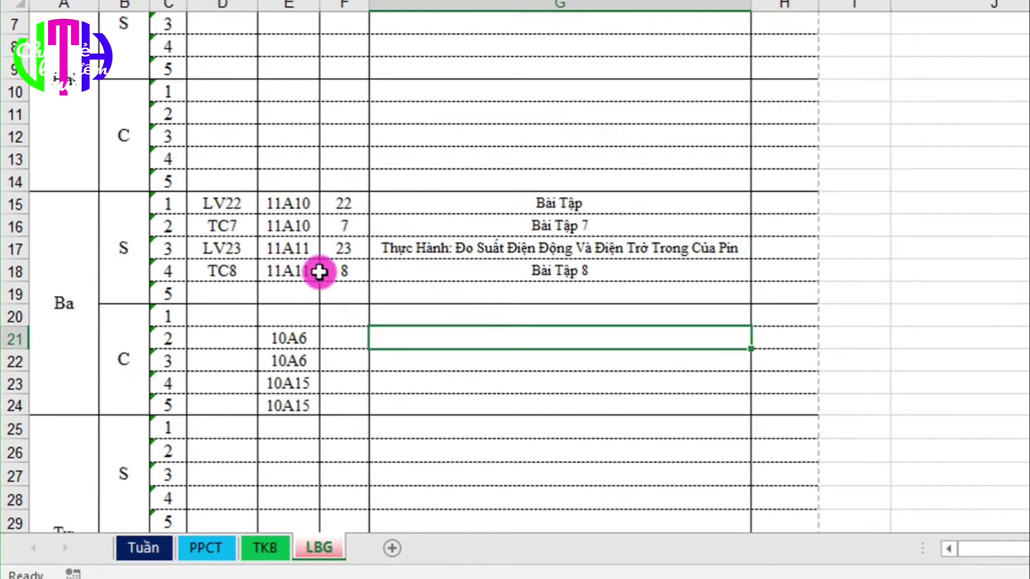
left_click_drag(292, 206, 300, 257)
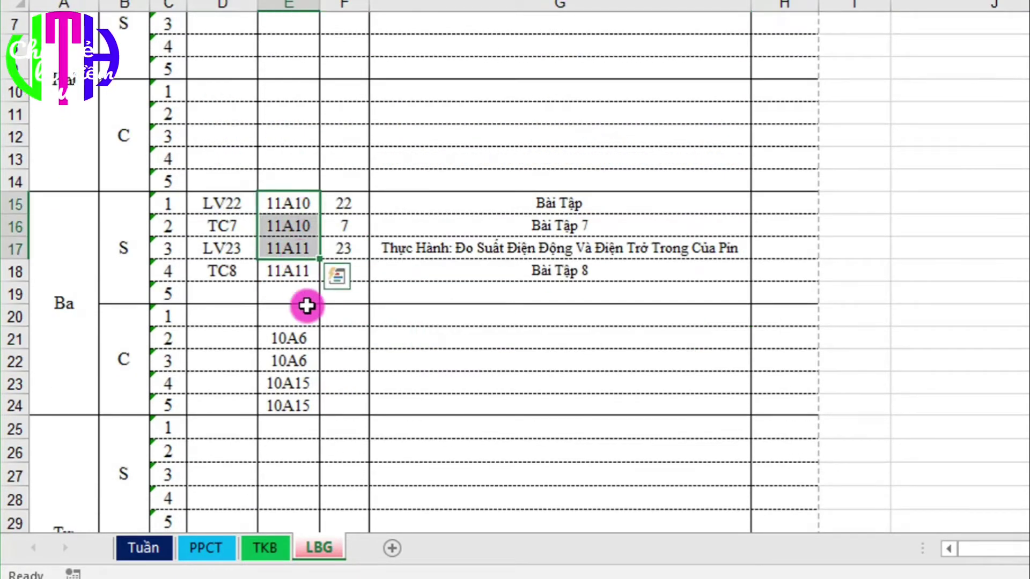
left_click(459, 406)
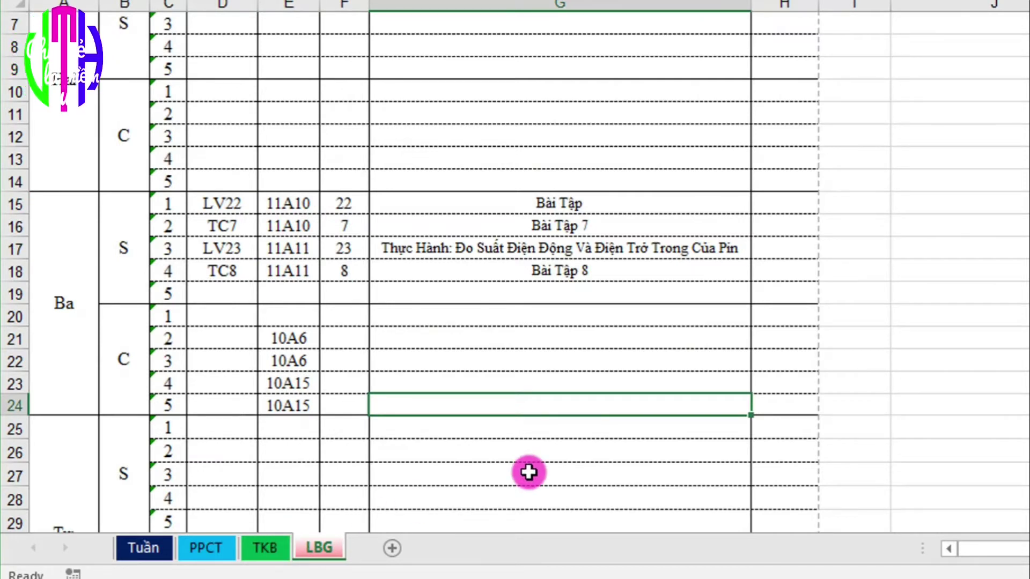
Choose lesson code TC5 for Ba's second afternoon period, class 10A6, in D21
left_click(231, 340)
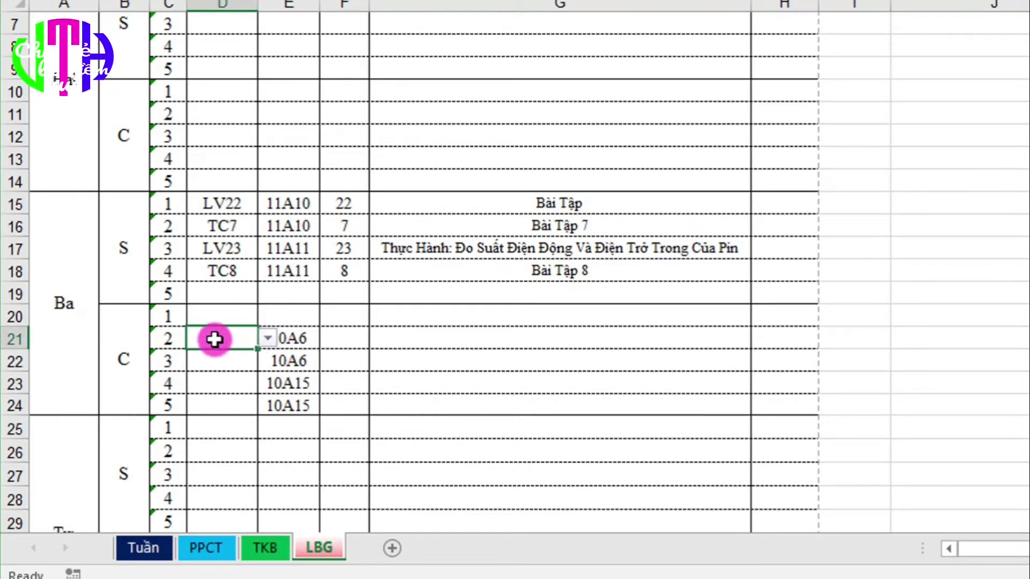
left_click(267, 338)
left_click_drag(271, 433, 273, 373)
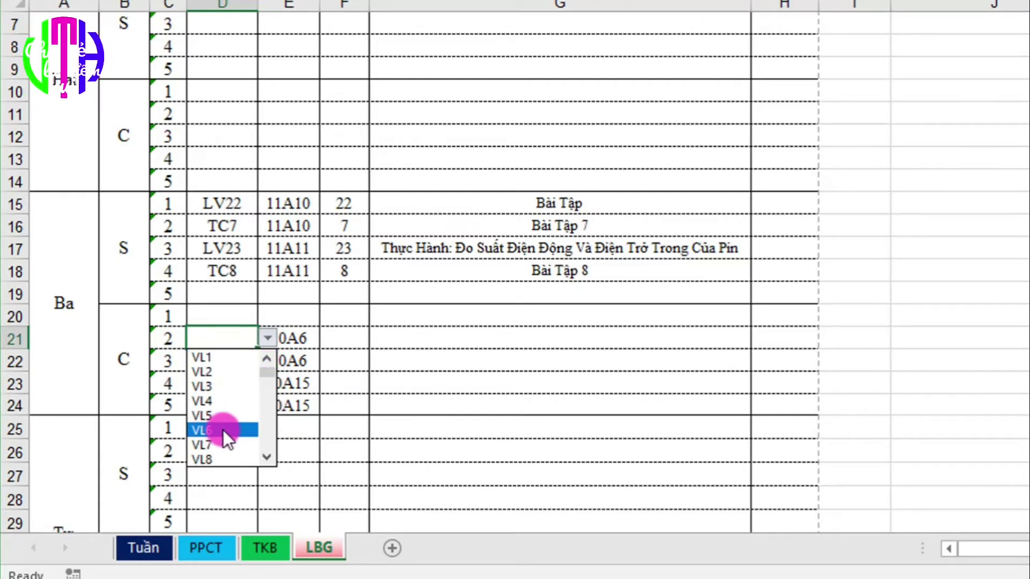
left_click_drag(268, 375, 265, 395)
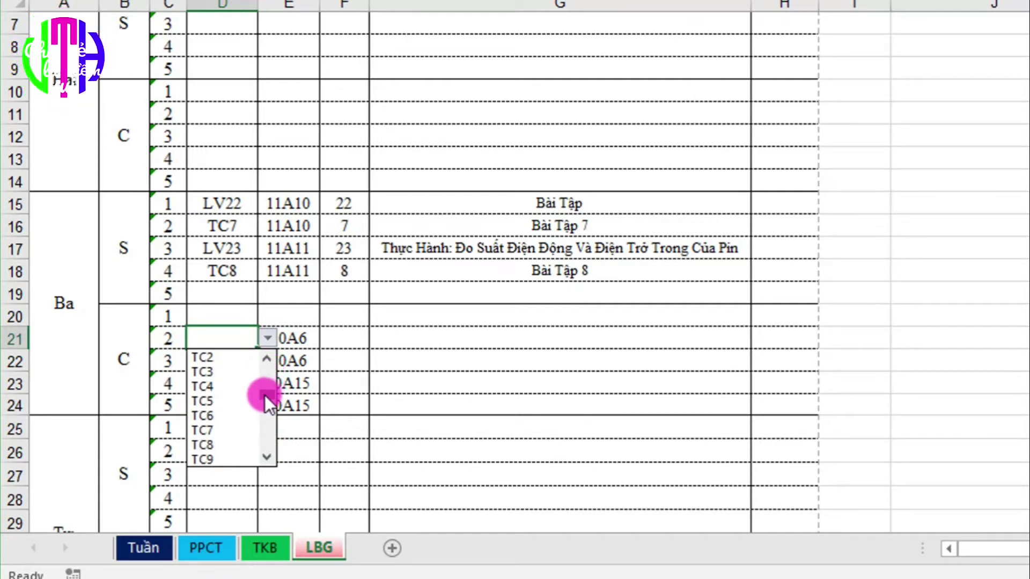
left_click(213, 402)
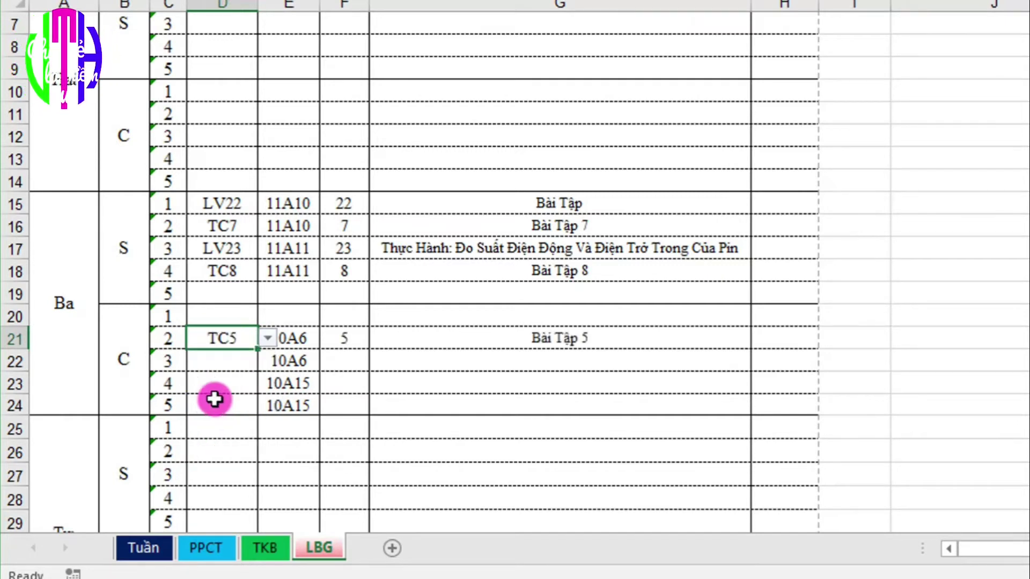
Choose lesson code TC6 for Ba's third afternoon period, class 10A6, in D22
left_click(241, 363)
left_click(269, 366)
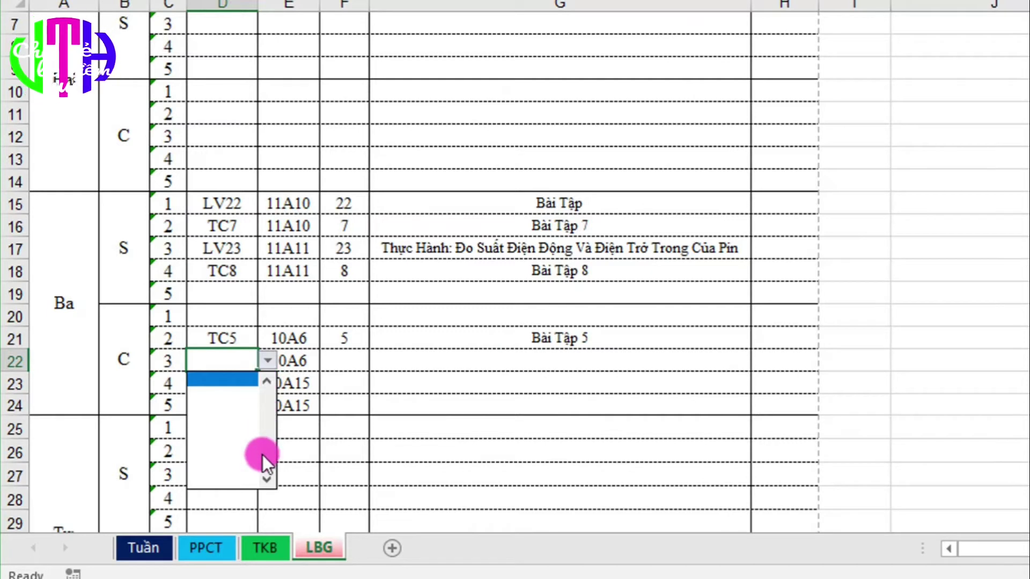
scroll(236, 424, "up", 1)
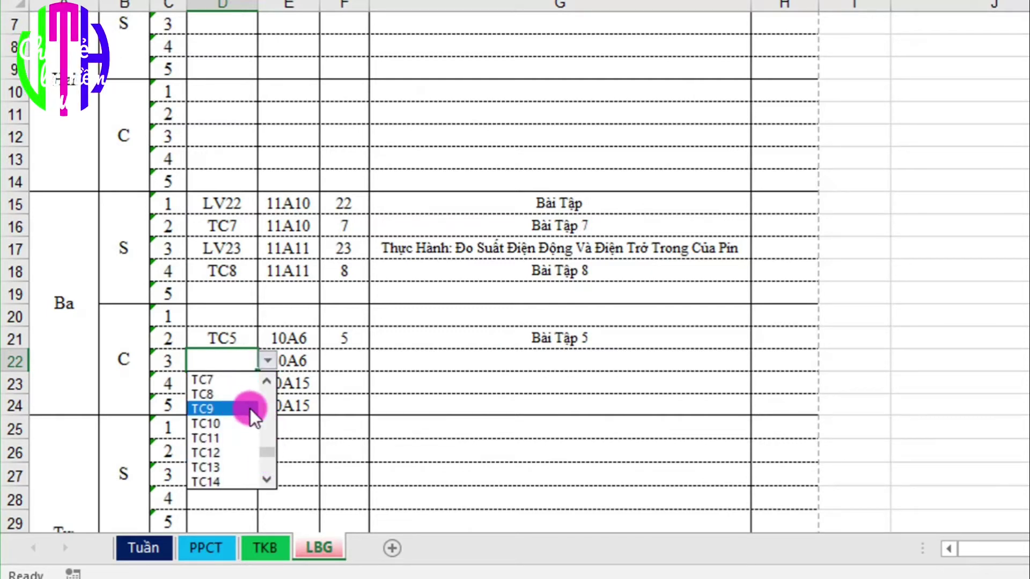
left_click(265, 363)
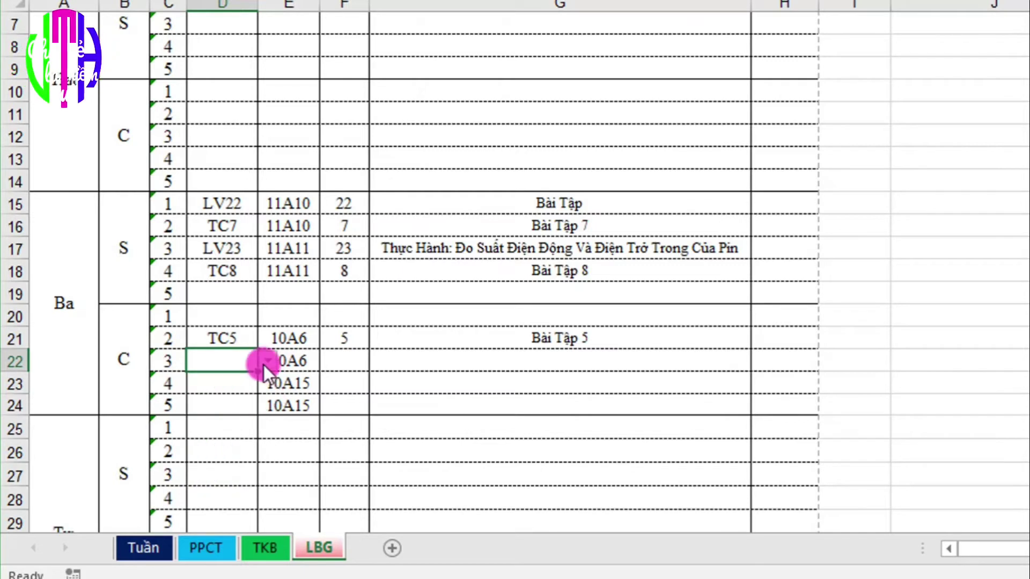
left_click(263, 364)
scroll(271, 456, "up", 3)
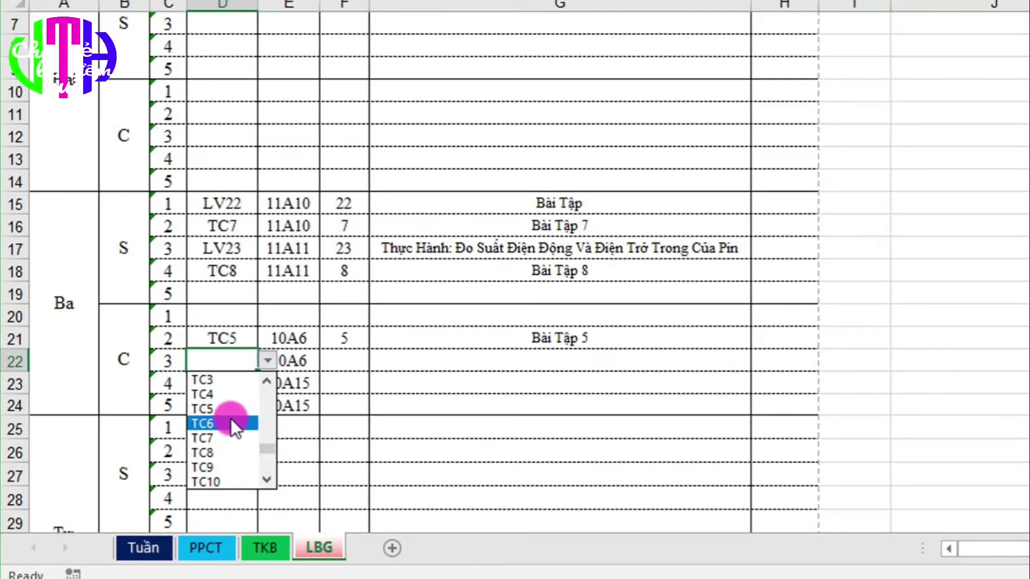
left_click(229, 420)
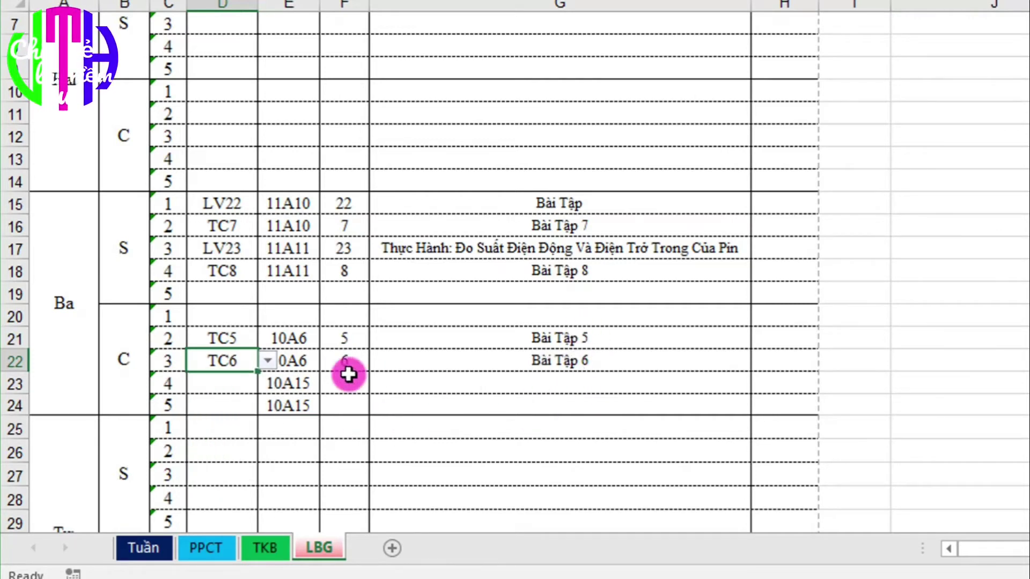
left_click(344, 404)
Choose lesson code VL23 for Ba's fourth afternoon period, class 10A15, in D23
left_click(226, 389)
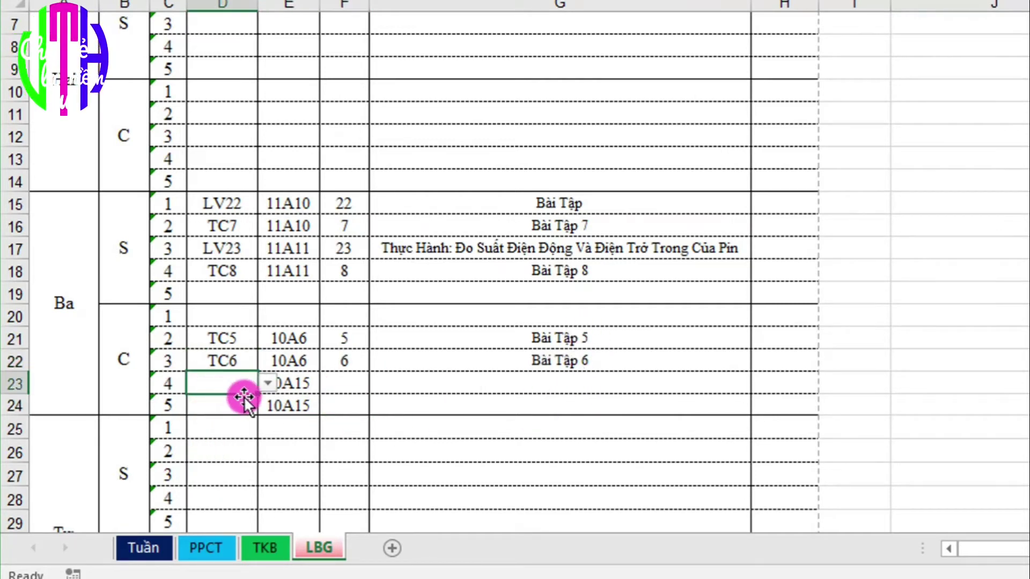
left_click(268, 382)
left_click_drag(267, 476, 269, 427)
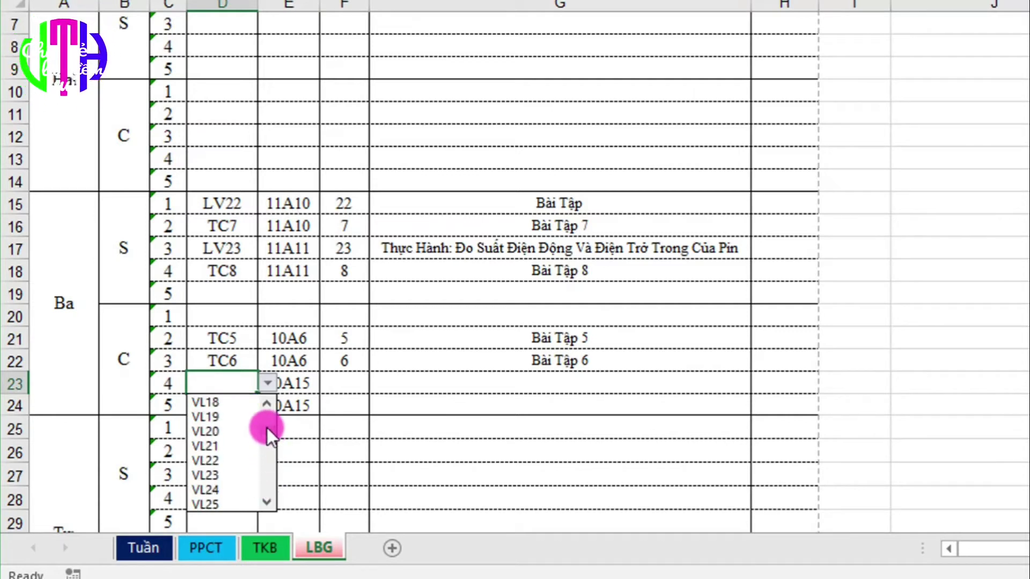
left_click(220, 475)
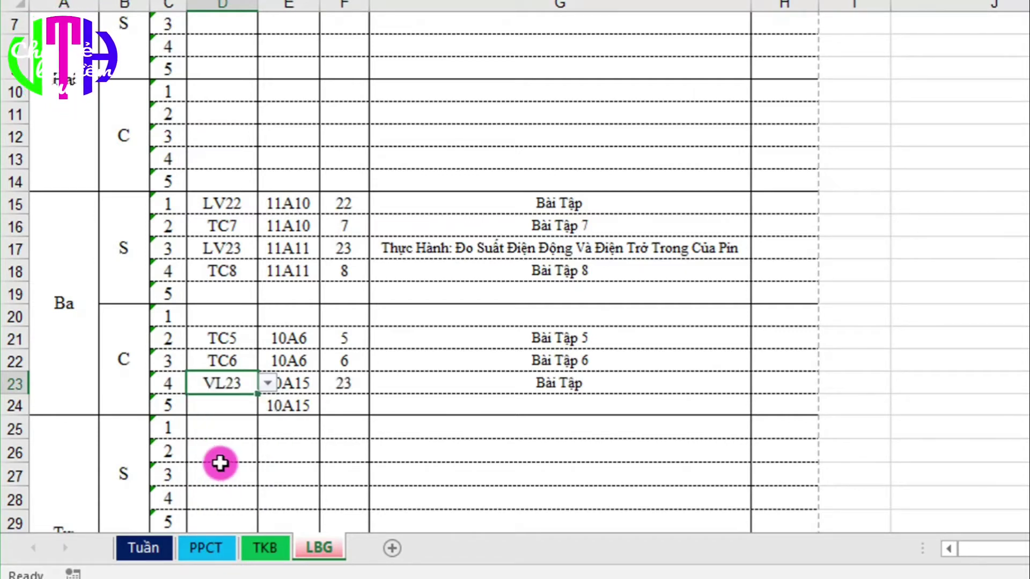
Choose lesson code VL24 for Ba's fifth afternoon period, class 10A15, in D24
left_click(253, 399)
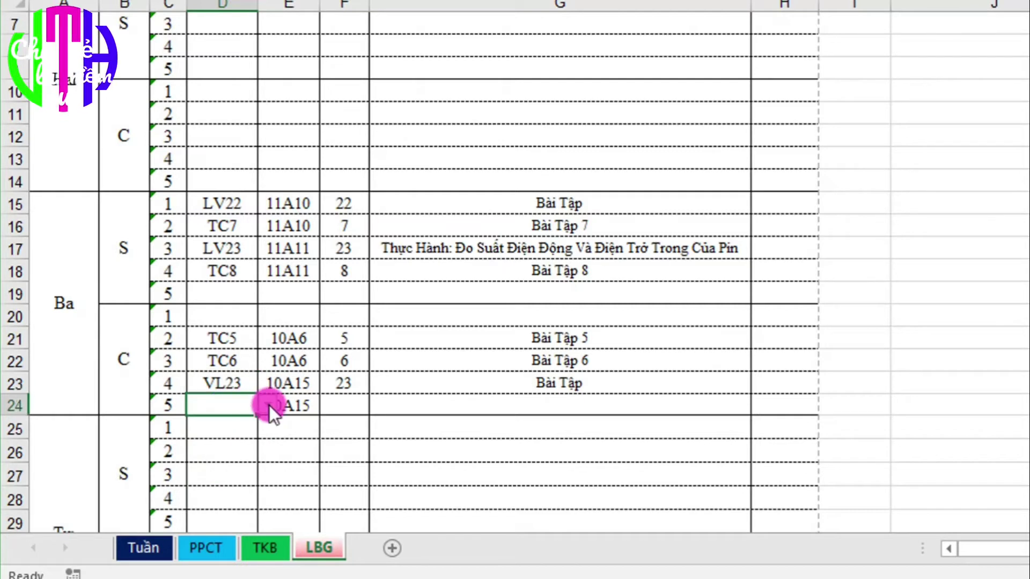
left_click(268, 404)
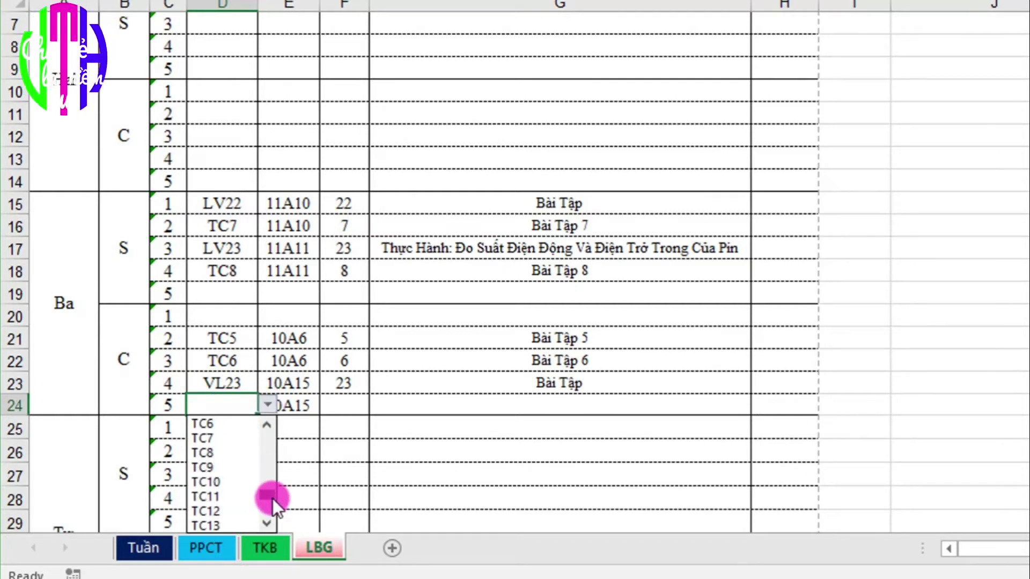
left_click_drag(272, 503, 261, 461)
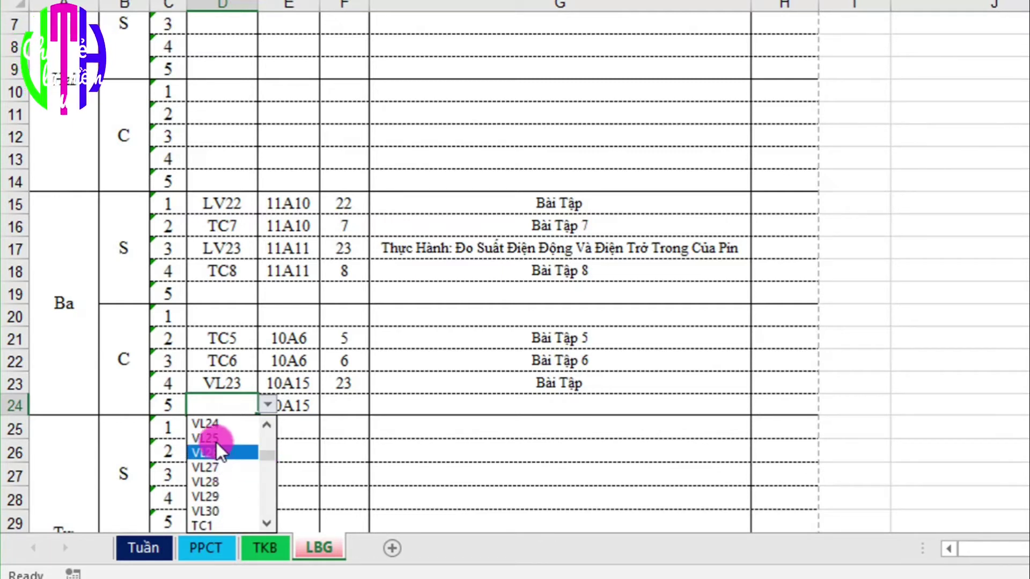
left_click(216, 425)
left_click(478, 459)
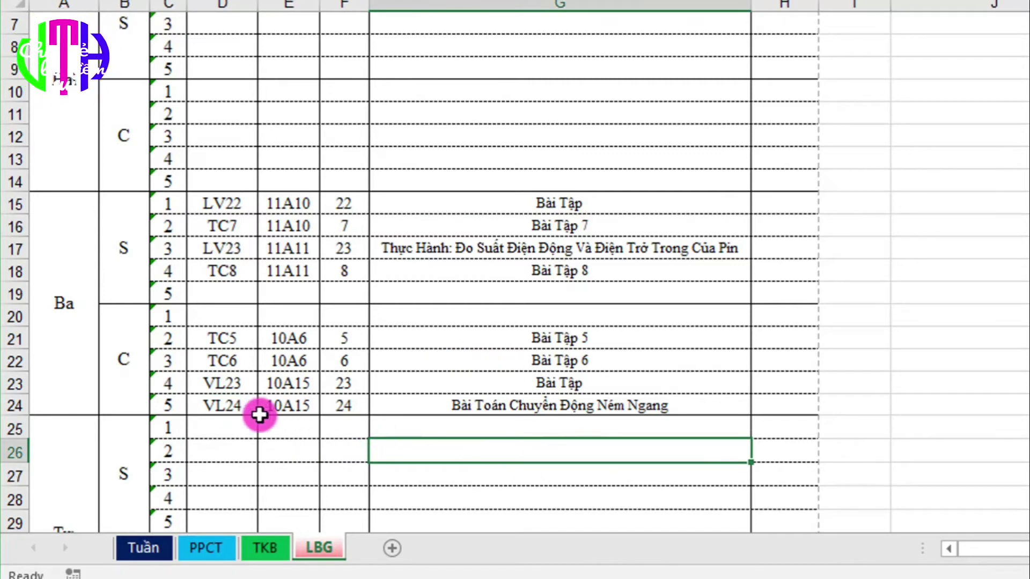
Review the whole Tuần 13 schedule, from the Lịch Báo Giảng heading down to the date and signature block
scroll(402, 425, "up", 2)
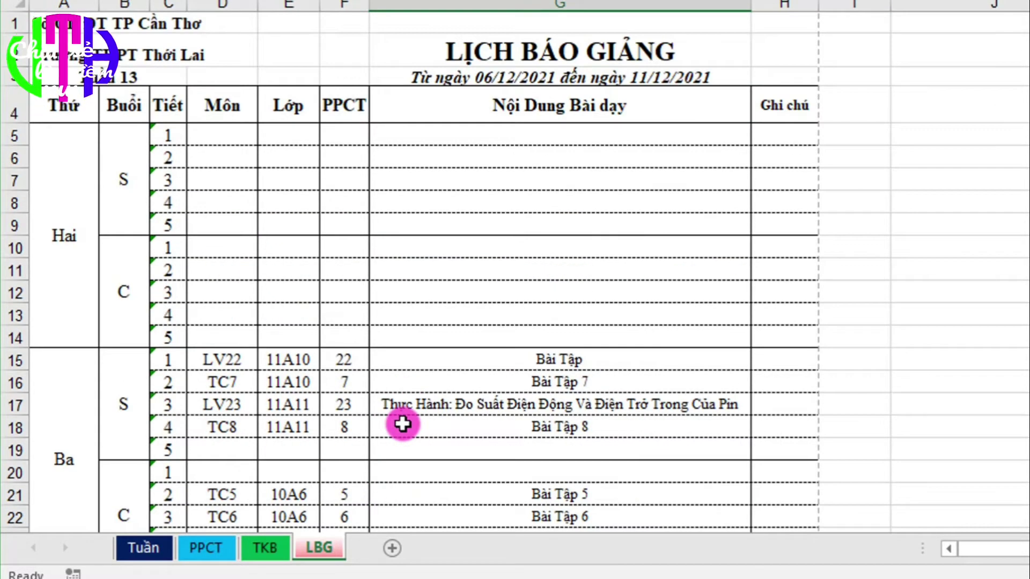
scroll(402, 424, "down", 2)
left_click(490, 407)
scroll(515, 409, "up", 2)
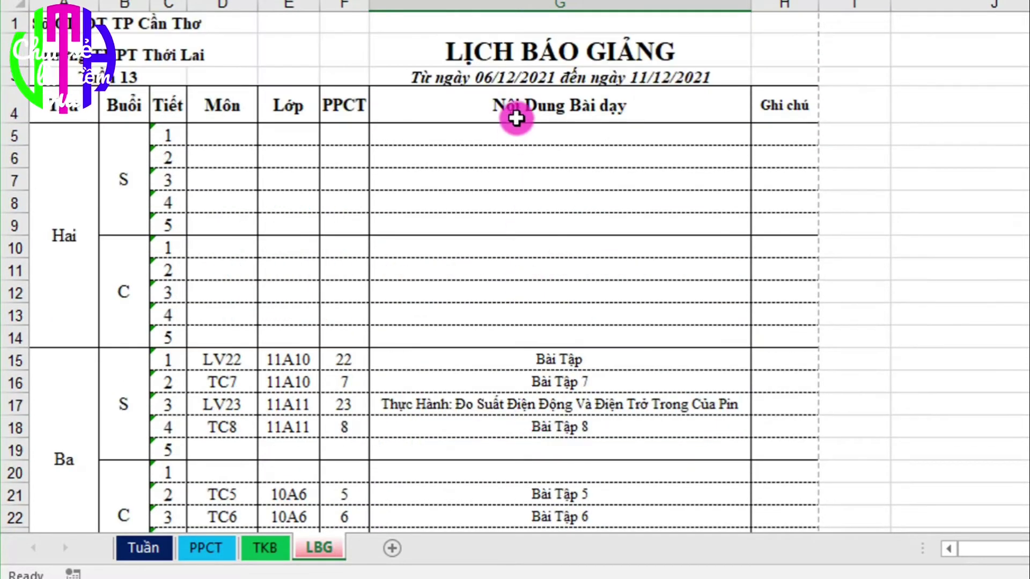
scroll(518, 442, "down", 4)
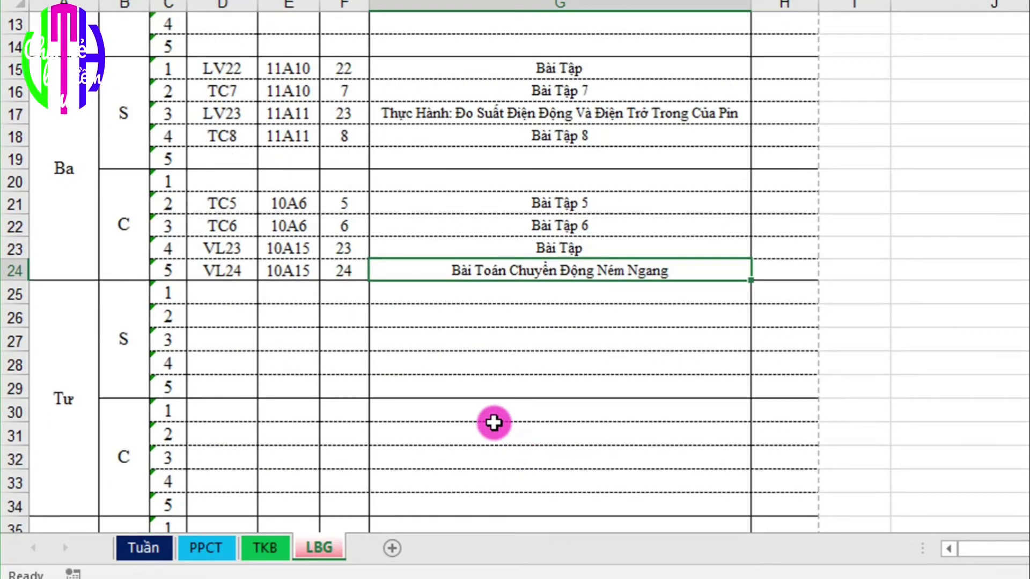
left_click(491, 420)
scroll(437, 407, "down", 6)
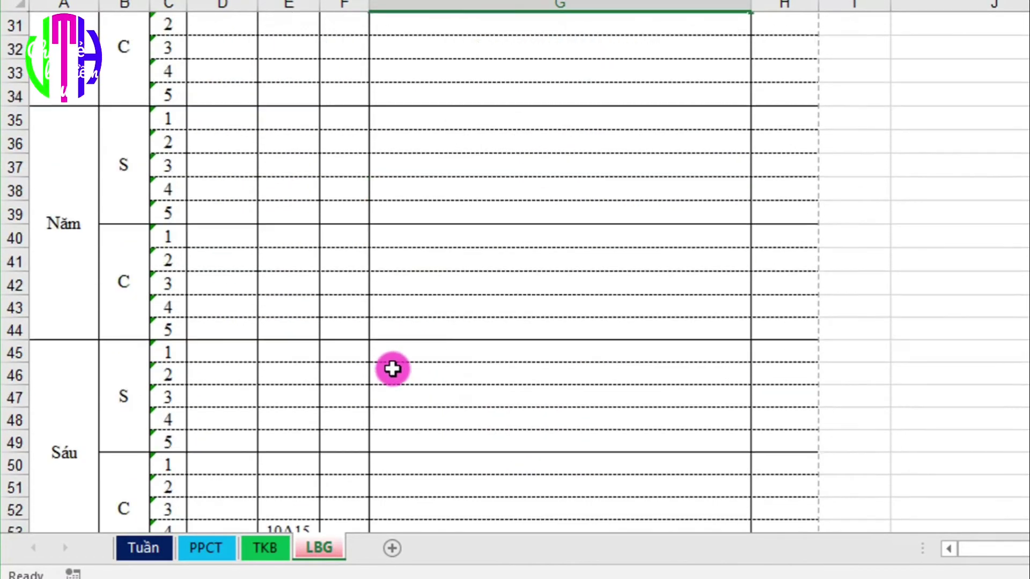
scroll(376, 376, "down", 3)
scroll(290, 354, "down", 5)
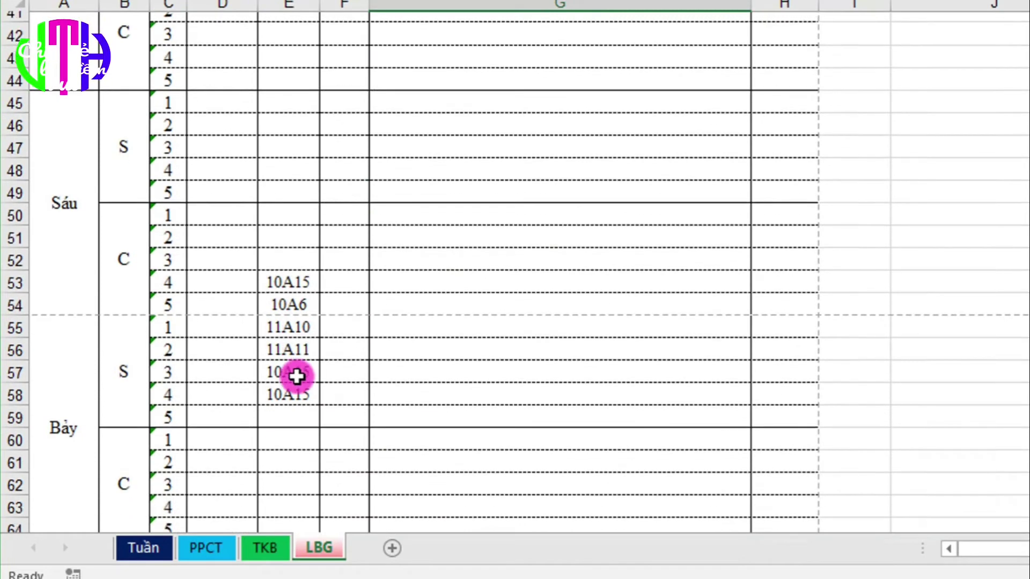
left_click(110, 270)
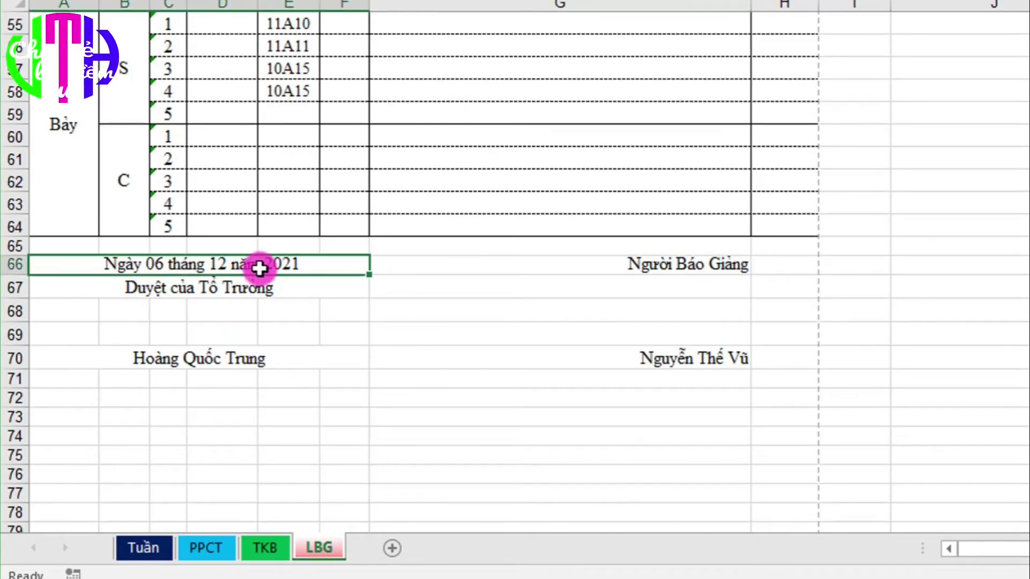
left_click(397, 399)
scroll(947, 421, "up", 16)
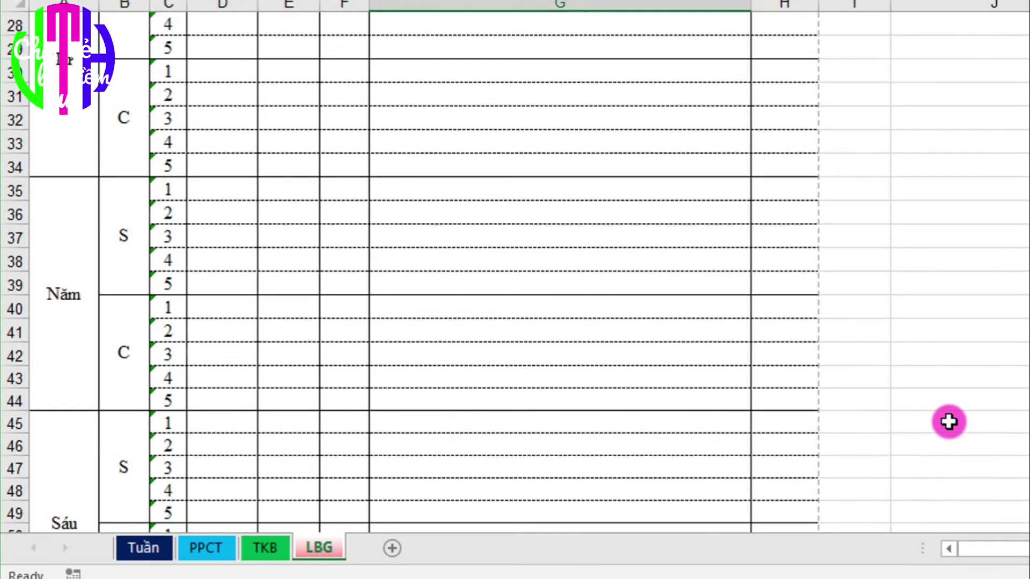
scroll(949, 422, "up", 2)
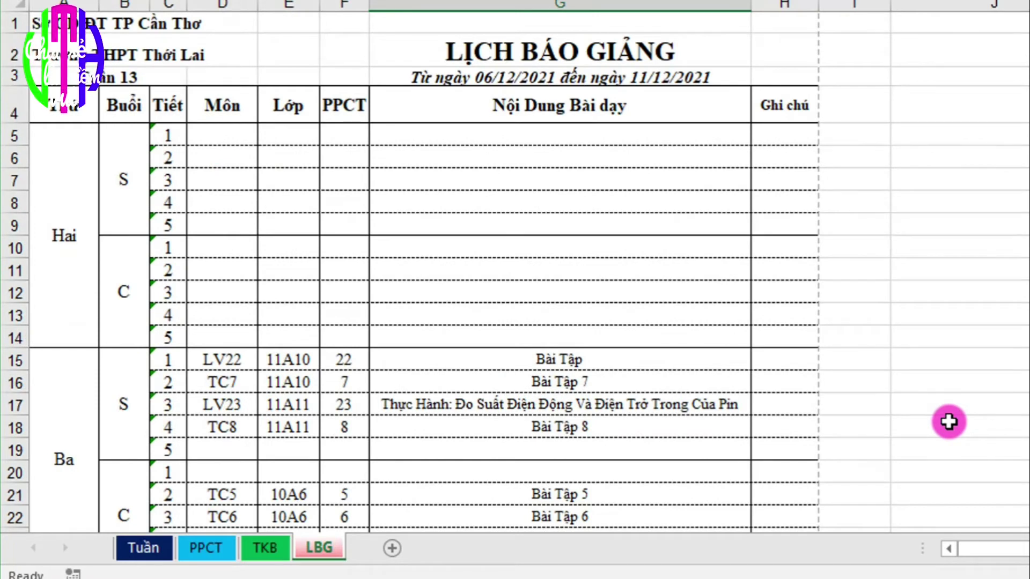
Check the Môn codes of Ba's morning periods and look over the remaining days through Bảy
left_click(234, 361)
left_click(242, 384)
left_click(239, 405)
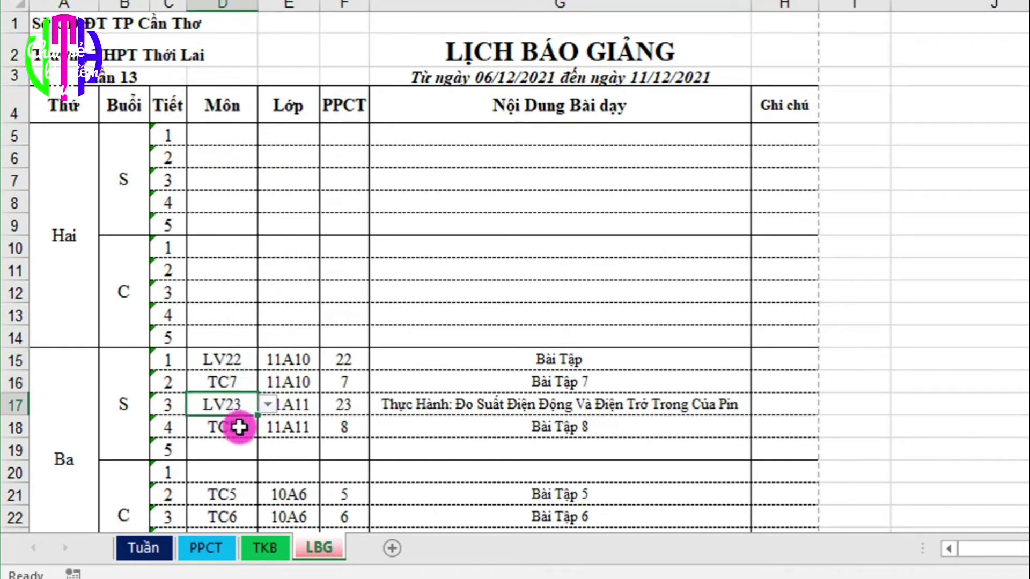
left_click(237, 425)
left_click(918, 408)
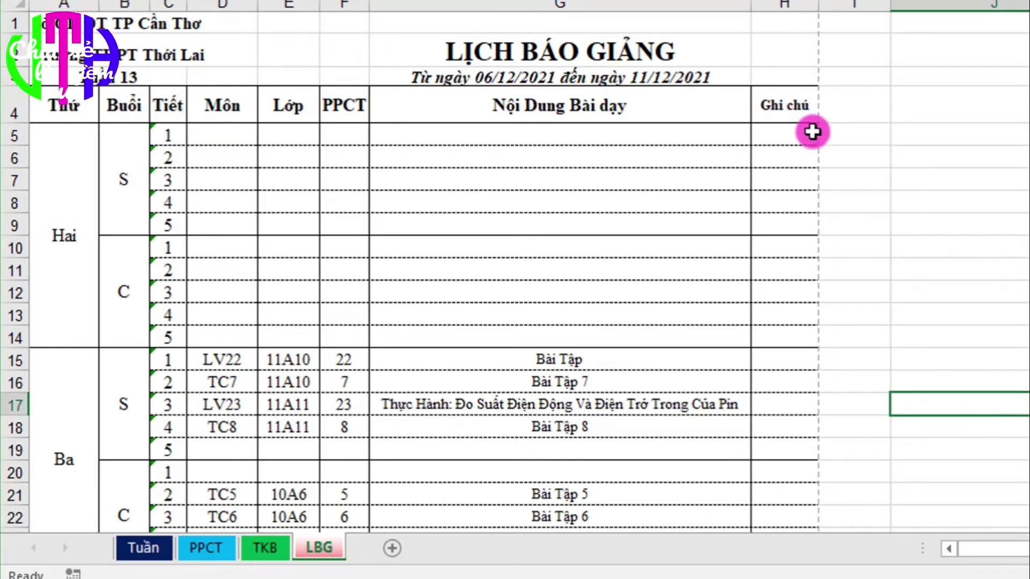
scroll(660, 258, "down", 18)
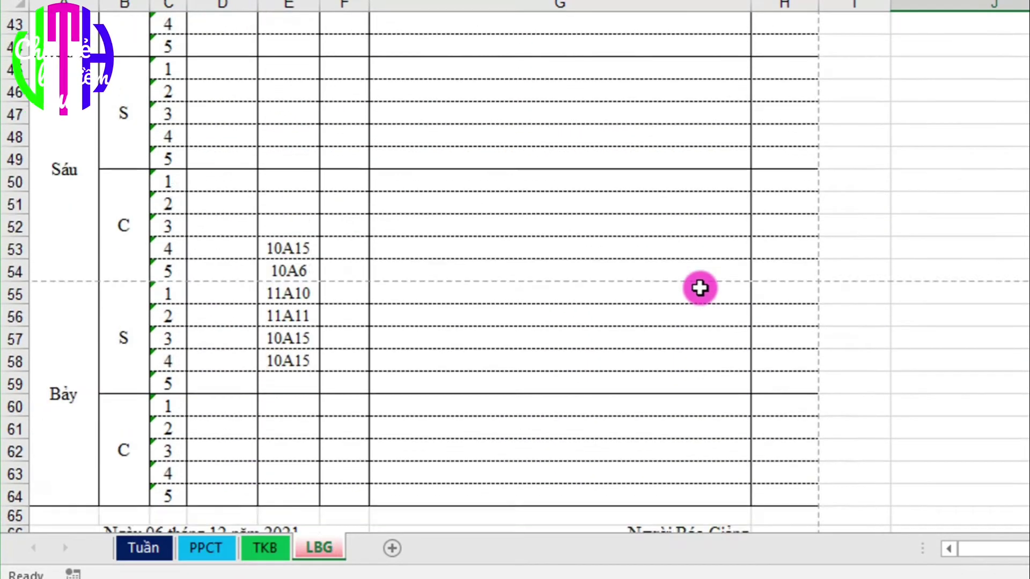
scroll(974, 255, "up", 12)
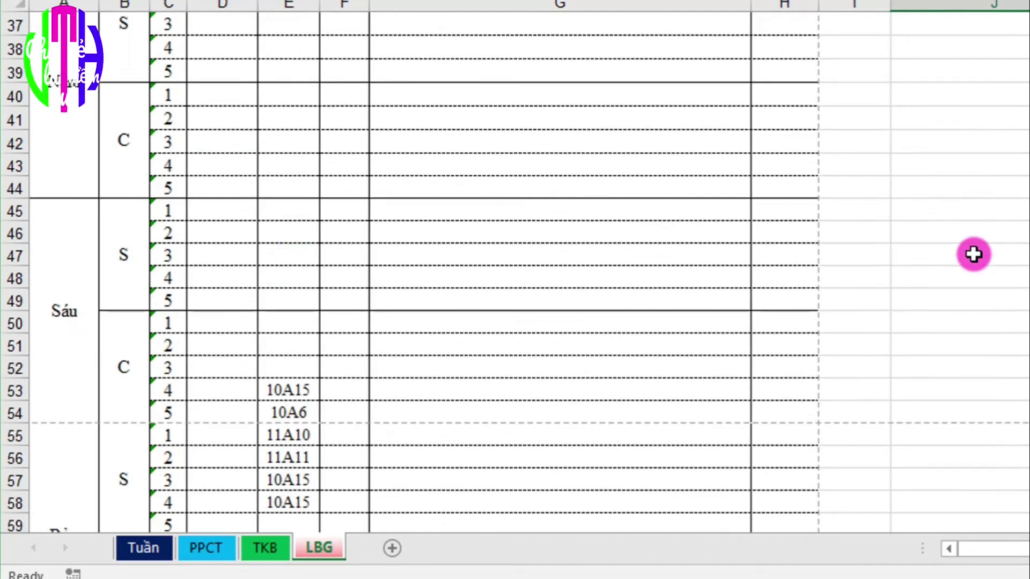
scroll(974, 254, "up", 6)
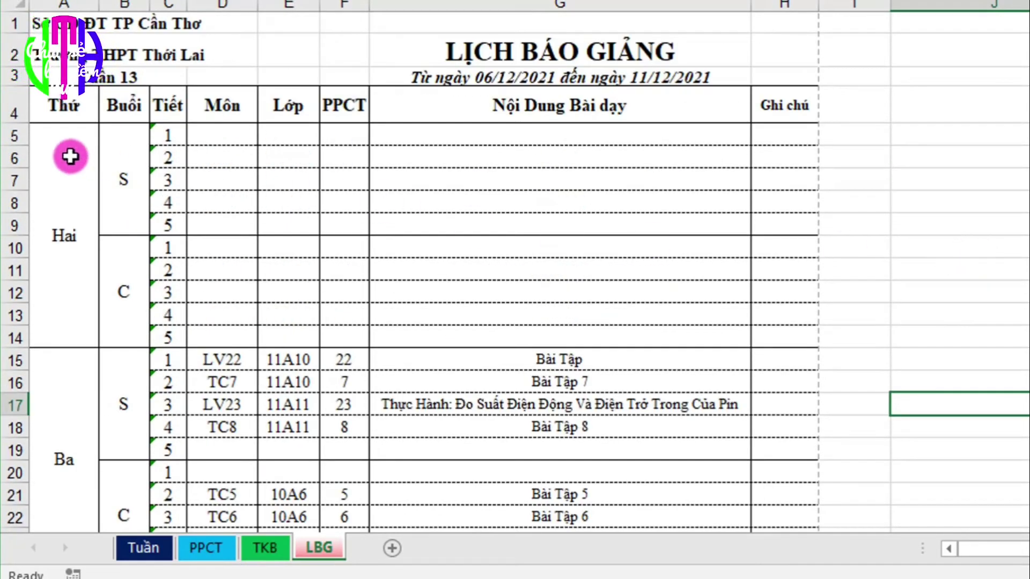
left_click(918, 332)
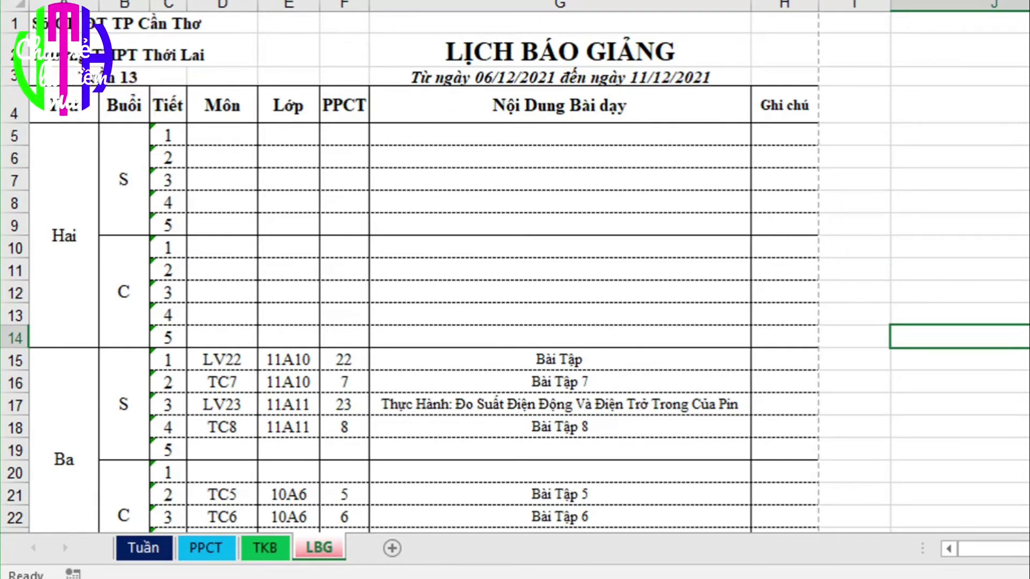
Save a copy of the workbook as BG13 in the BaoGiang folder on drive D
key("alt+f")
left_click(38, 209)
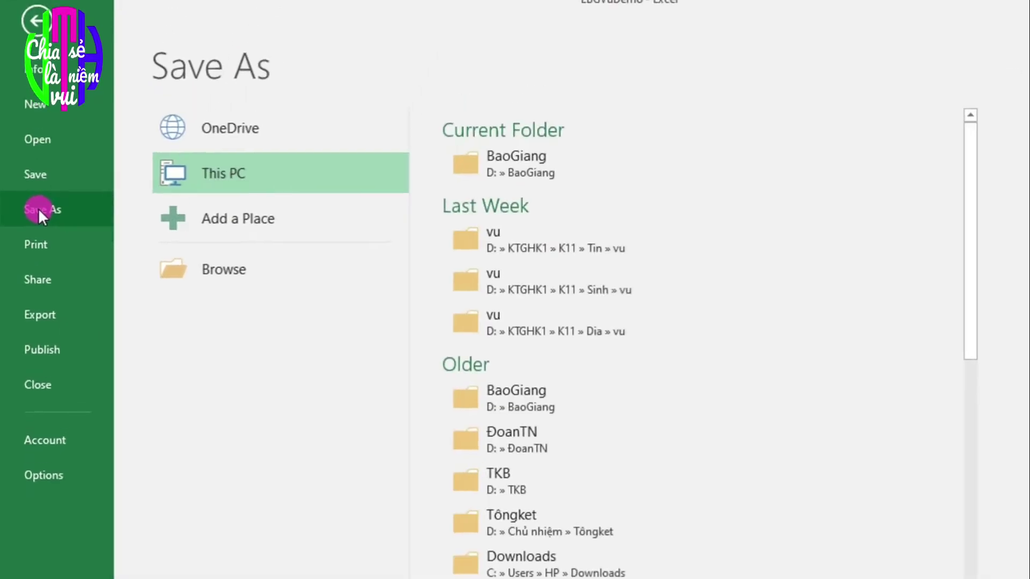
left_click(495, 160)
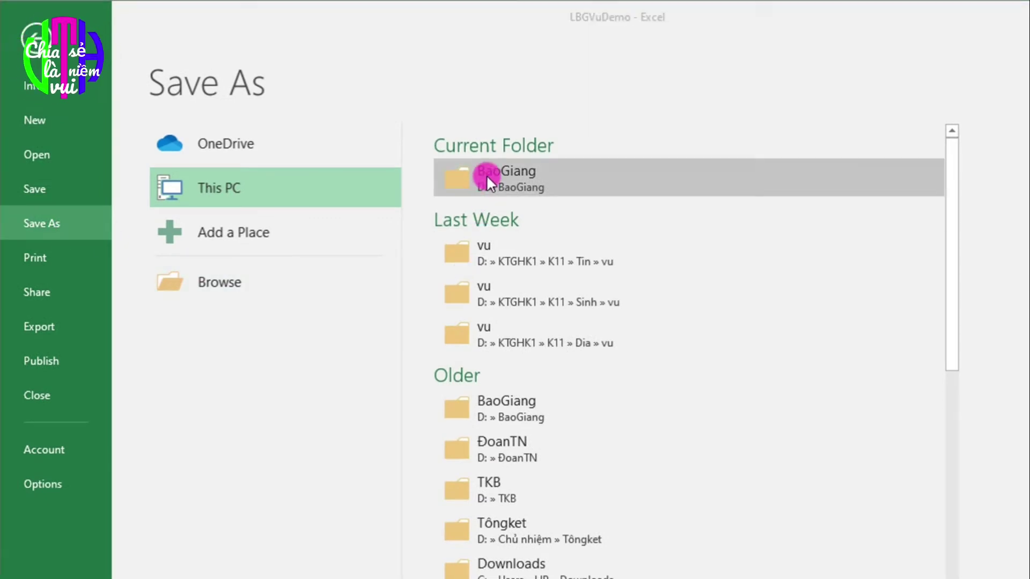
left_click(486, 176)
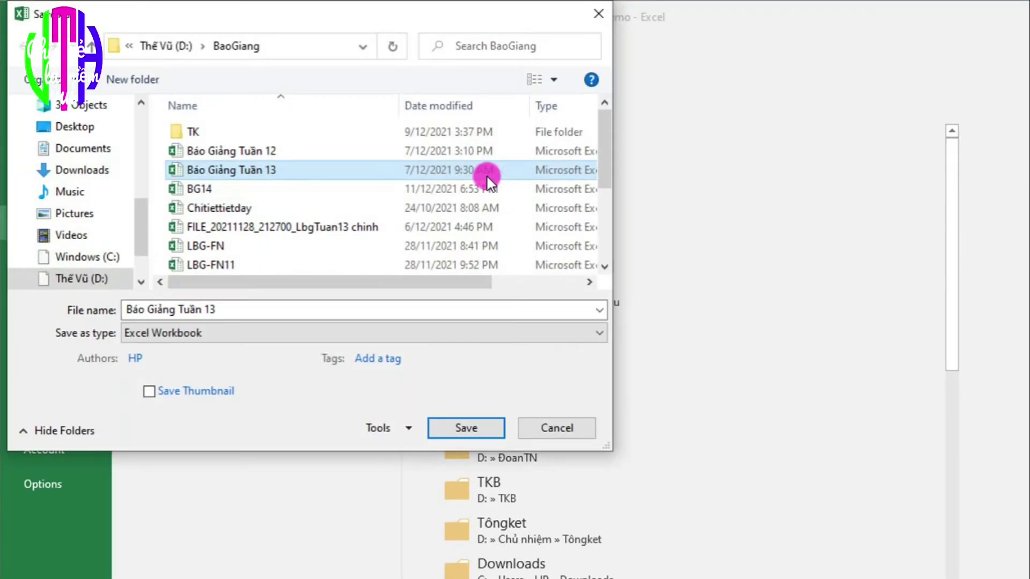
left_click(194, 193)
left_click(168, 307)
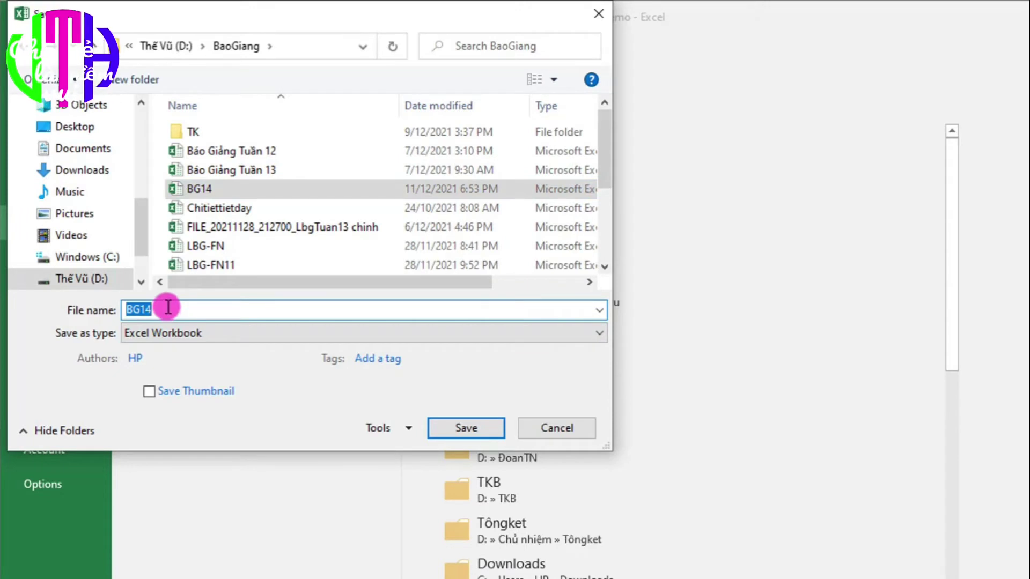
key("BackSpace")
type("3")
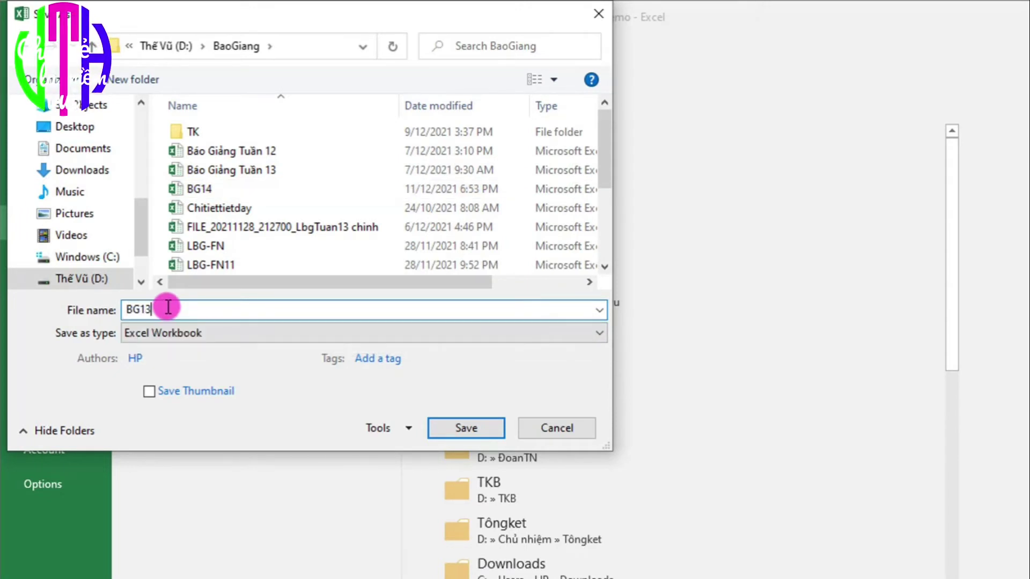
left_click(446, 428)
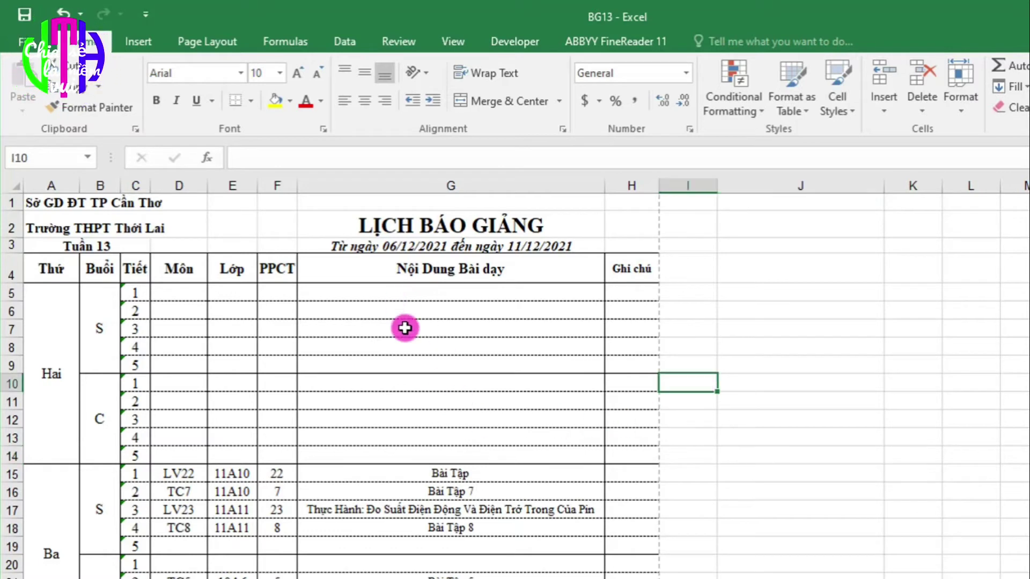
Look through the saved schedule and preview both pages of its printout
scroll(426, 395, "down", 10)
scroll(642, 506, "down", 6)
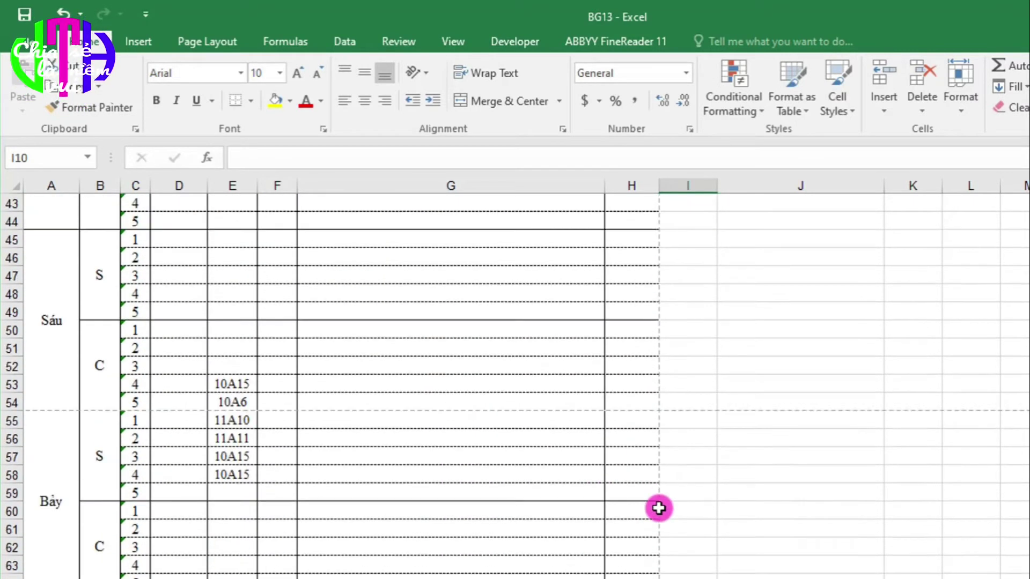
scroll(793, 499, "up", 4)
scroll(792, 498, "up", 12)
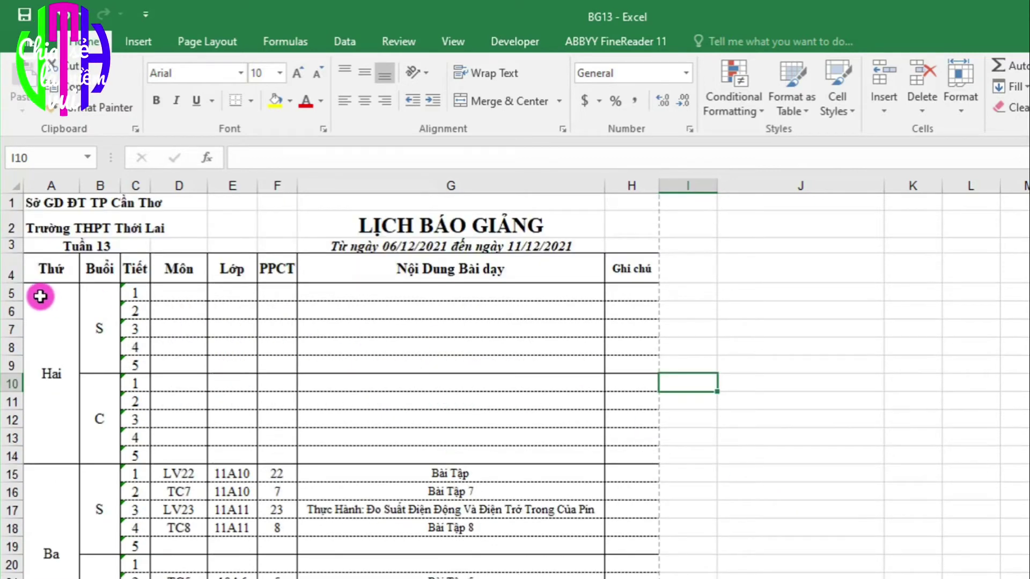
left_click(22, 43)
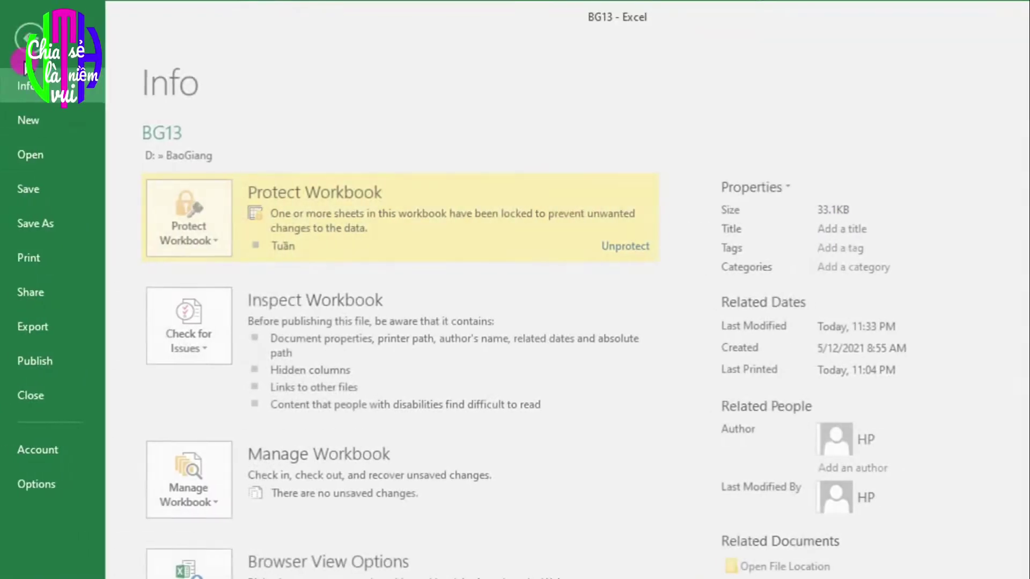
left_click(25, 256)
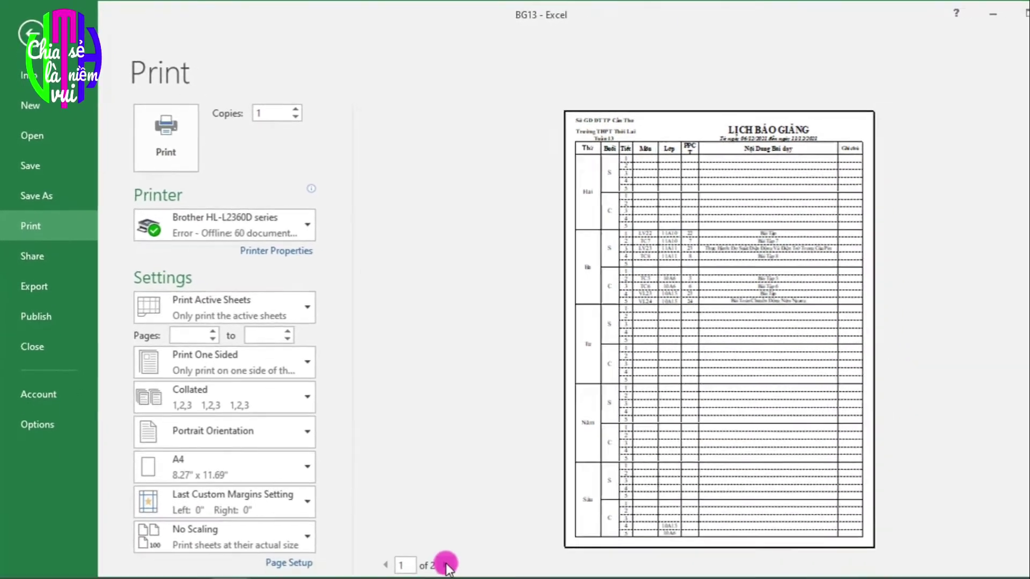
left_click(445, 562)
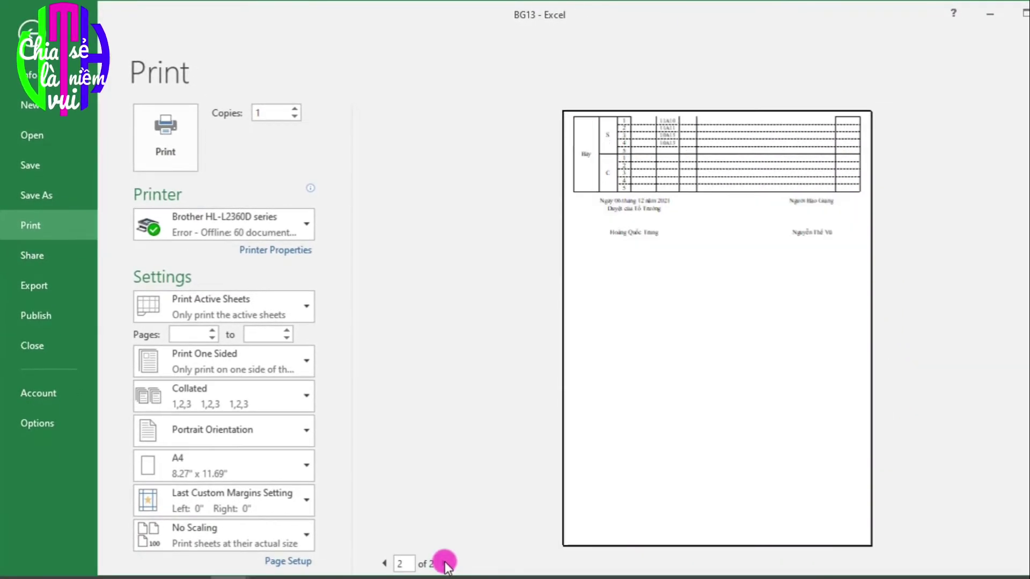
left_click(384, 564)
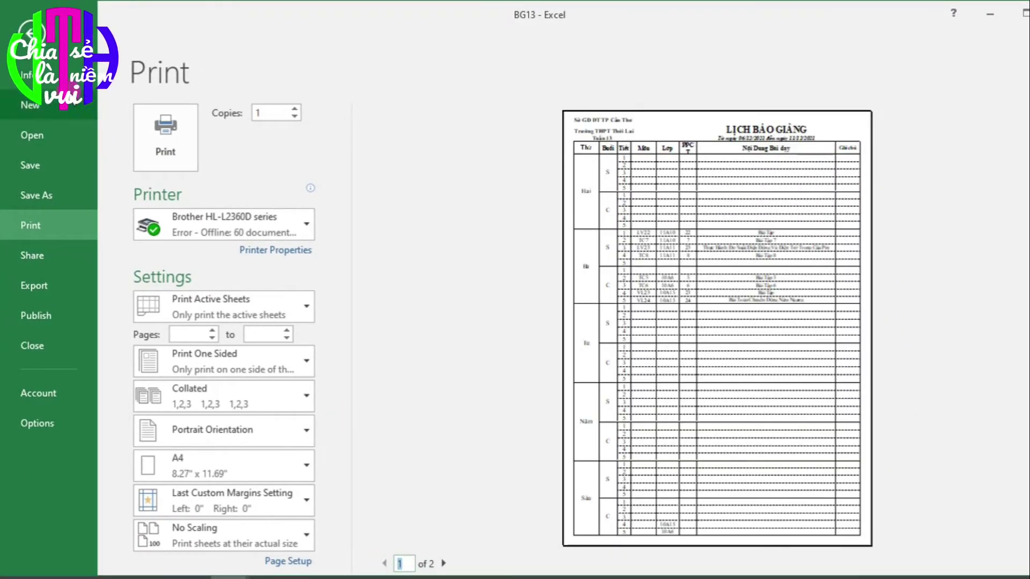
key("Escape")
left_click(356, 302)
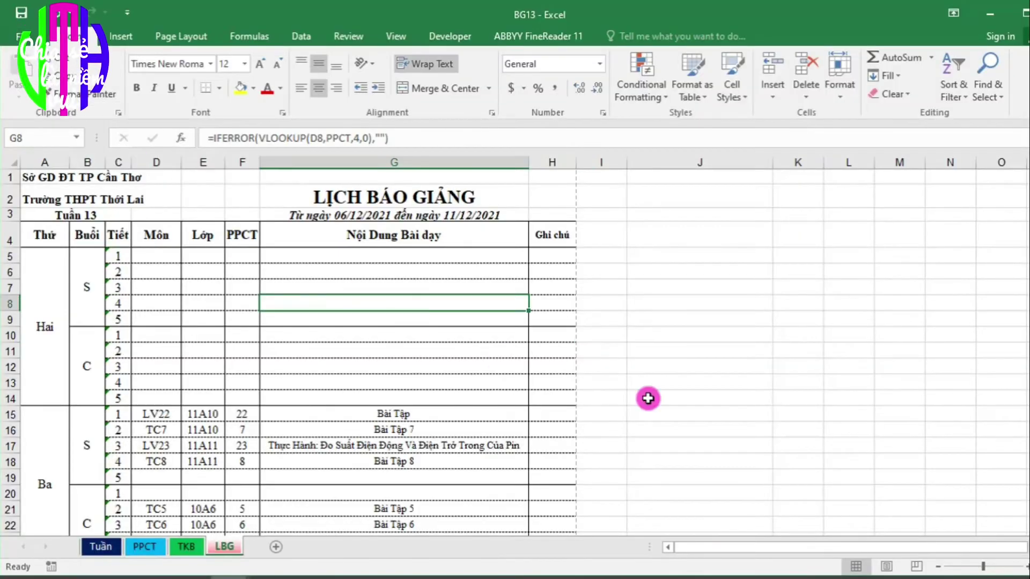
left_click(750, 410)
scroll(457, 410, "down", 18)
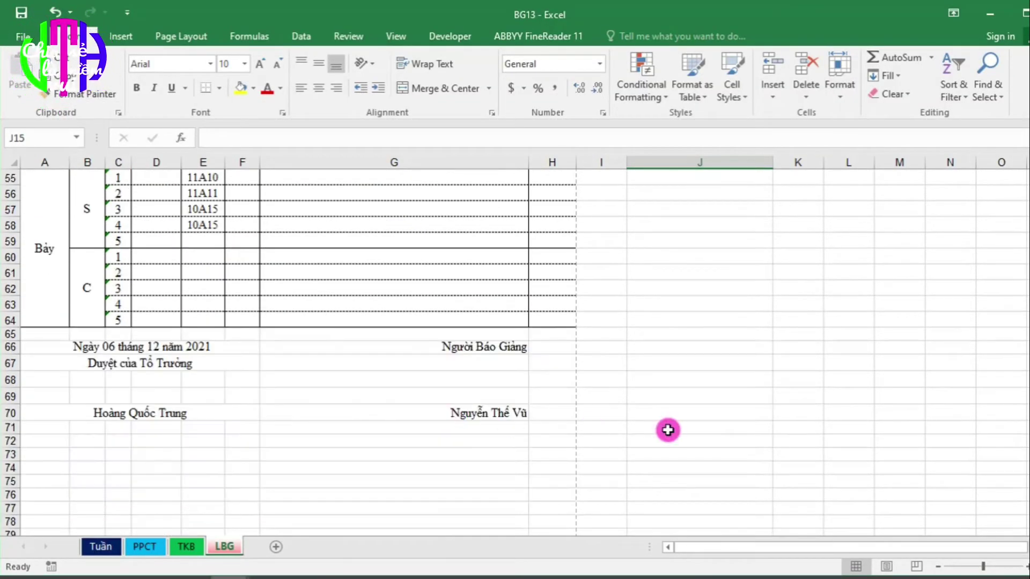
Hide rows 5 to 14, the empty Hai block of the schedule, by collapsing them
scroll(668, 430, "up", 16)
scroll(667, 430, "up", 2)
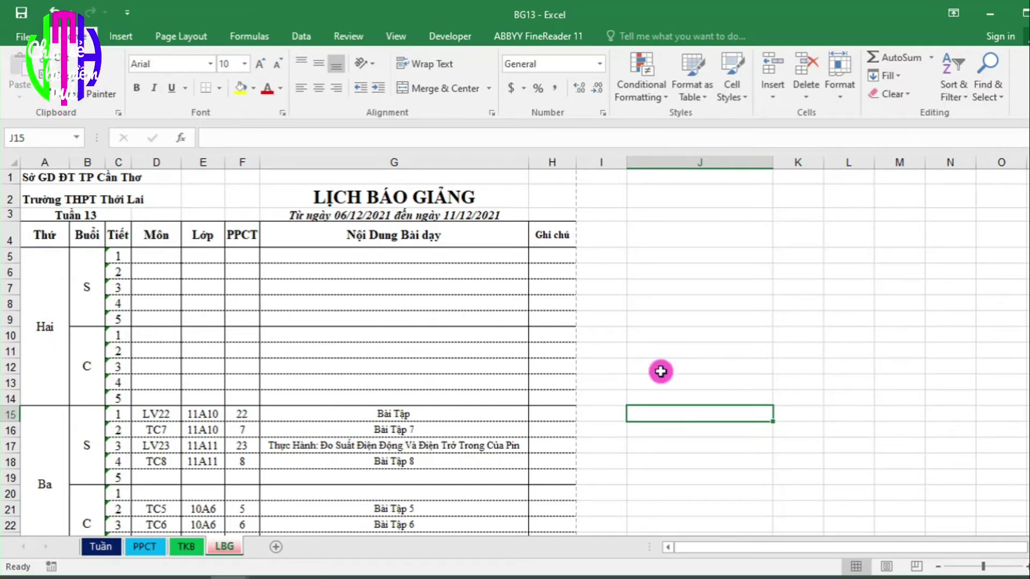
left_click(774, 361)
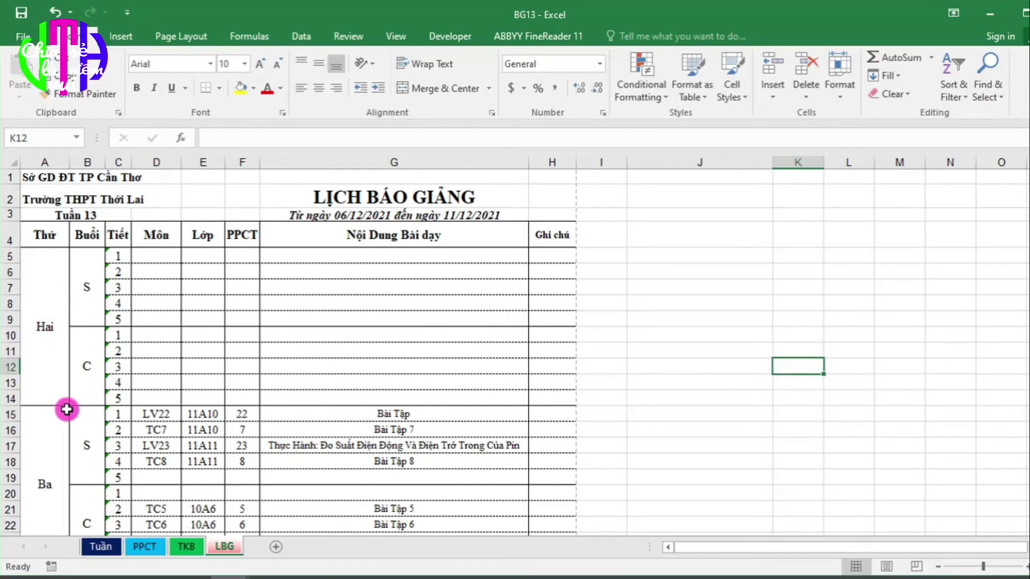
left_click_drag(9, 407, 6, 248)
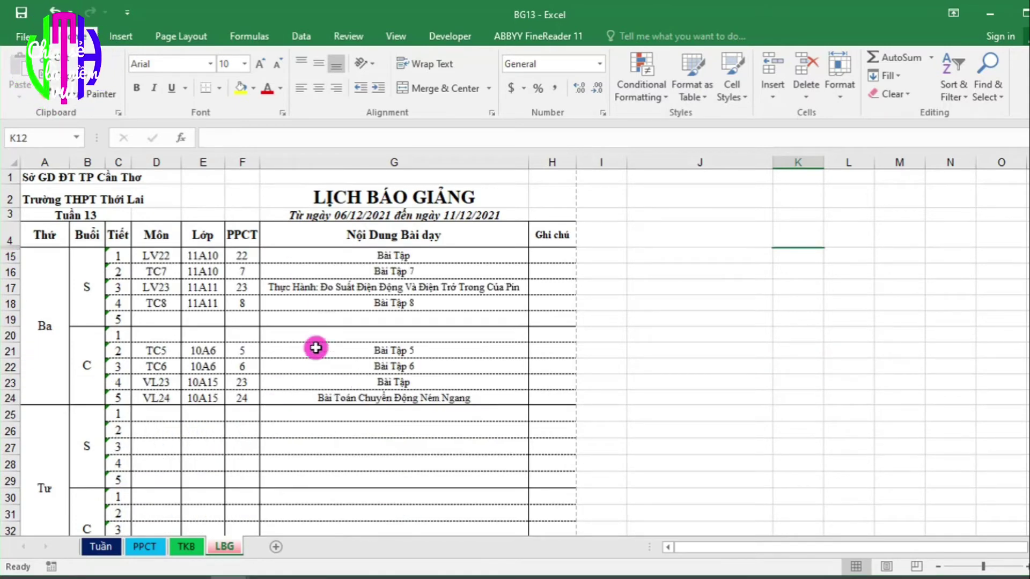
Hide rows 25 to 34, the empty Tư block, by collapsing them up against row 24
scroll(529, 356, "down", 3)
scroll(215, 382, "down", 1)
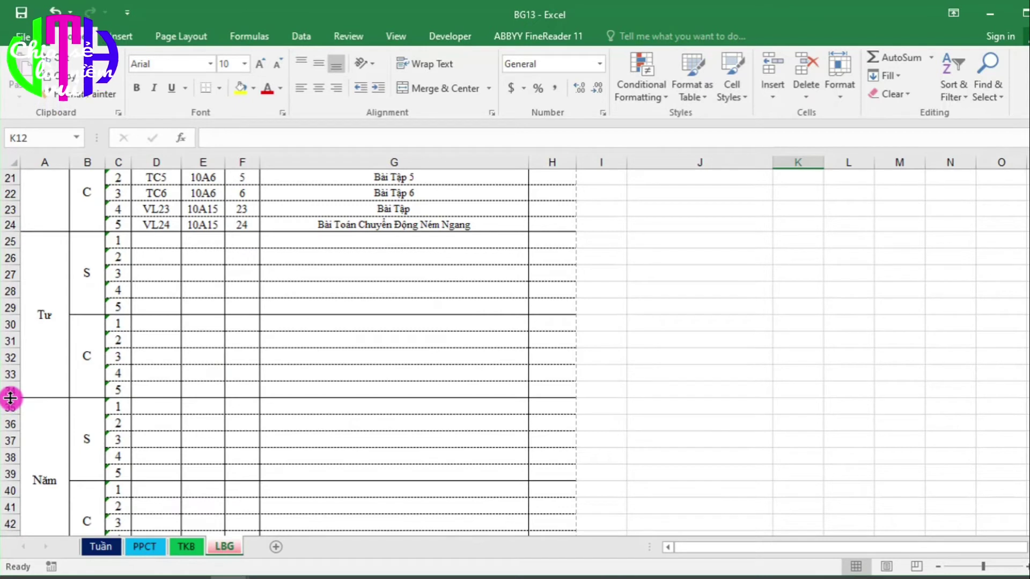
left_click_drag(10, 398, 11, 233)
scroll(50, 349, "up", 2)
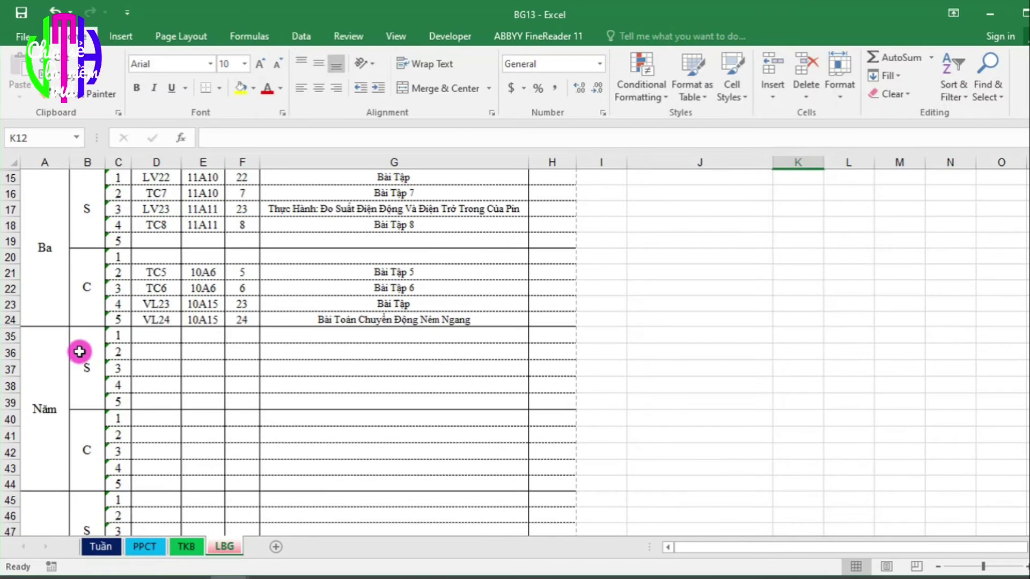
Collapse the empty Năm block, rows 35 to 44, so Sáu directly follows Ba
scroll(83, 355, "down", 3)
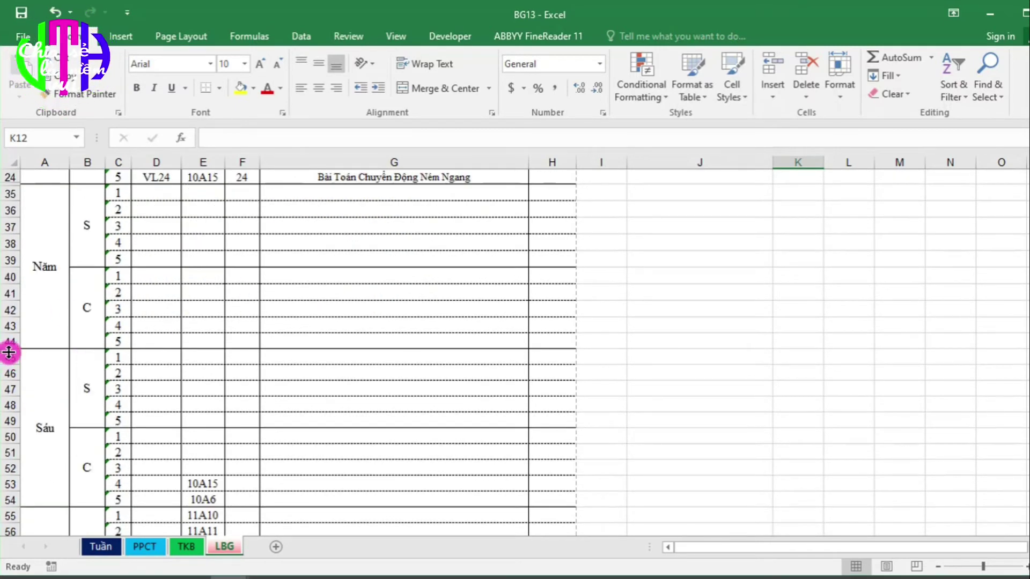
scroll(46, 375, "up", 2)
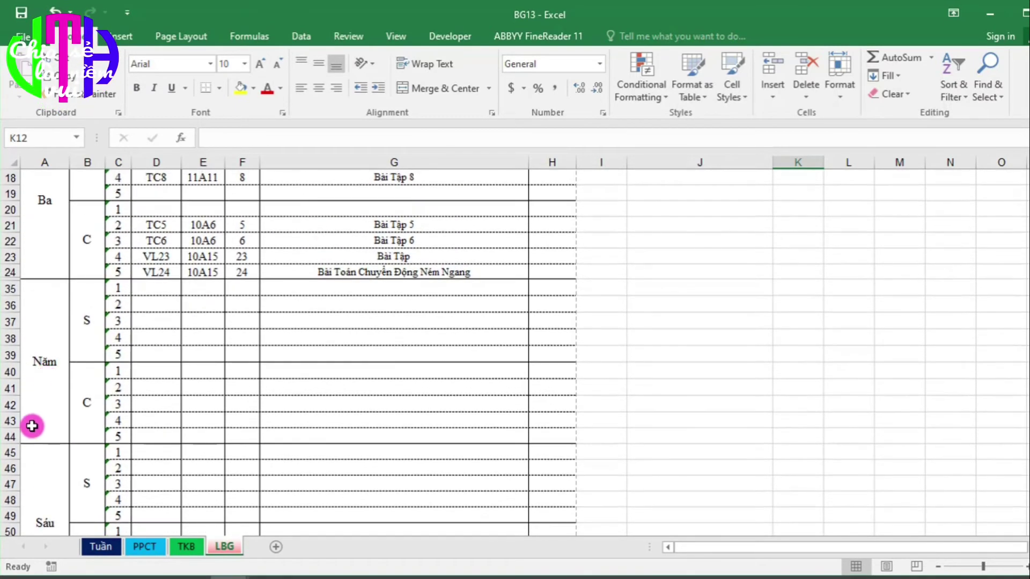
left_click_drag(11, 444, 9, 280)
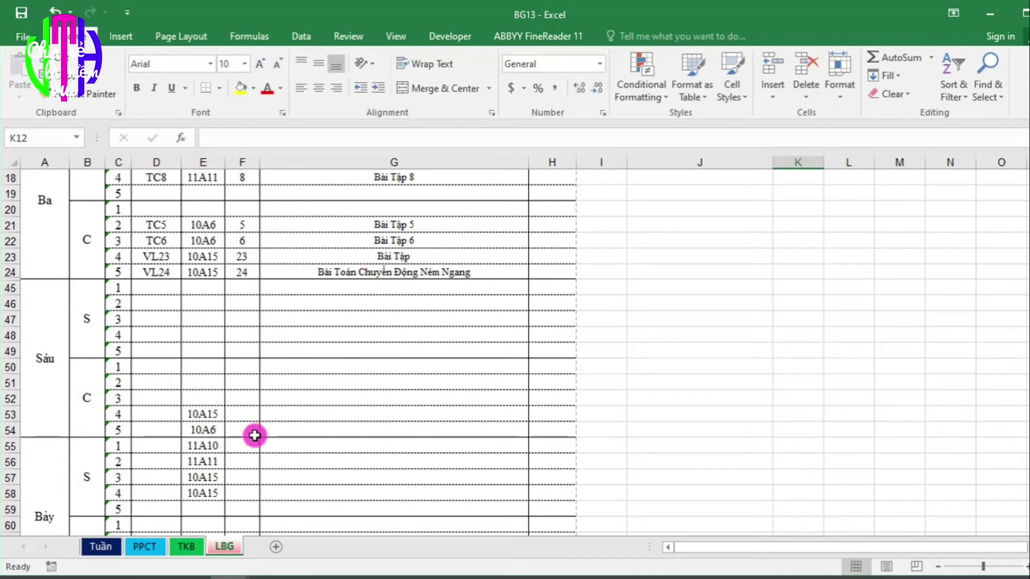
Hide rows 45 to 49, the empty morning periods of Sáu
scroll(254, 436, "up", 1)
scroll(254, 435, "down", 2)
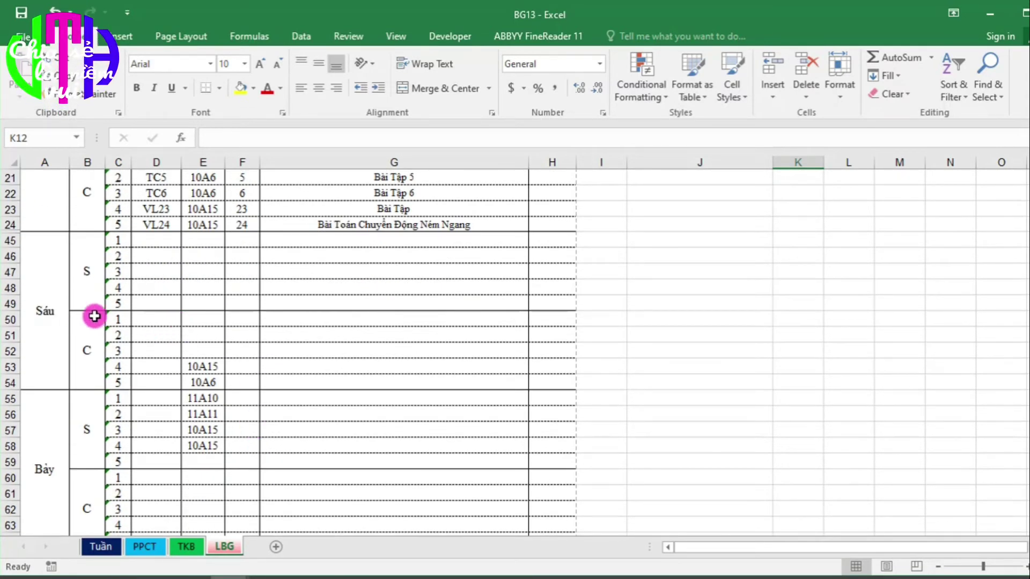
scroll(372, 396, "down", 3)
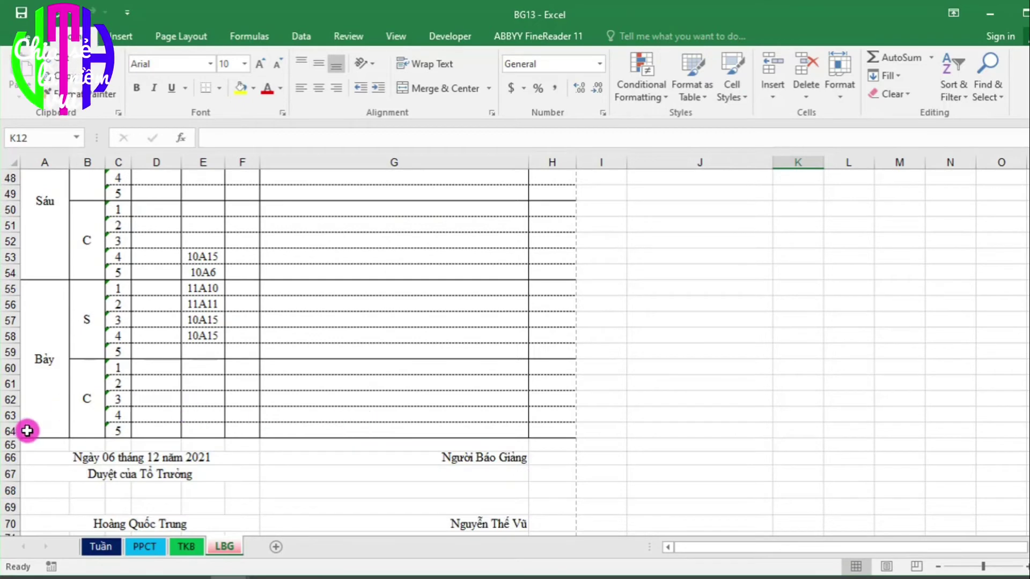
scroll(483, 466, "down", 5)
scroll(456, 475, "up", 10)
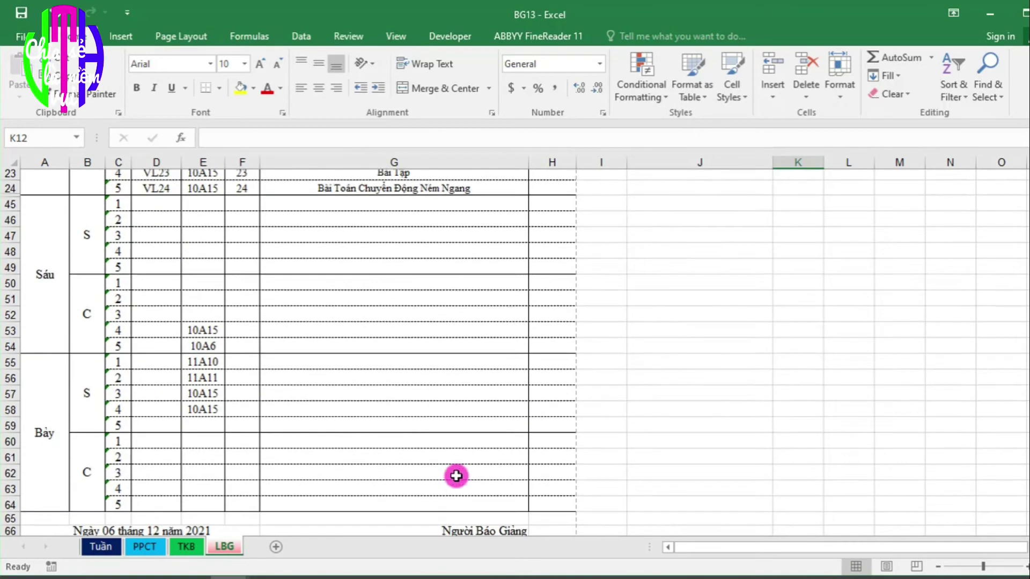
scroll(456, 476, "down", 2)
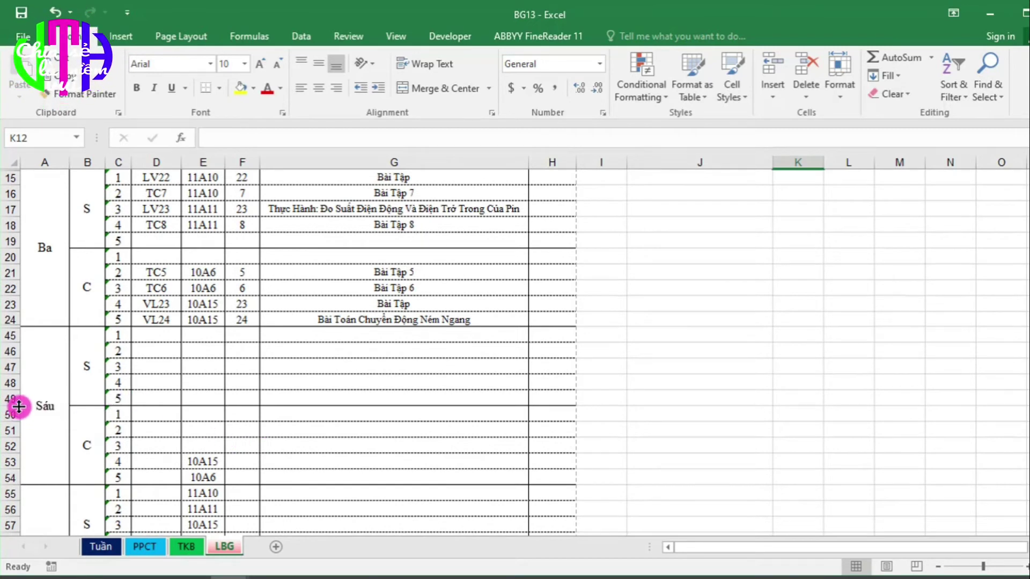
left_click_drag(14, 405, 14, 326)
left_click(336, 439)
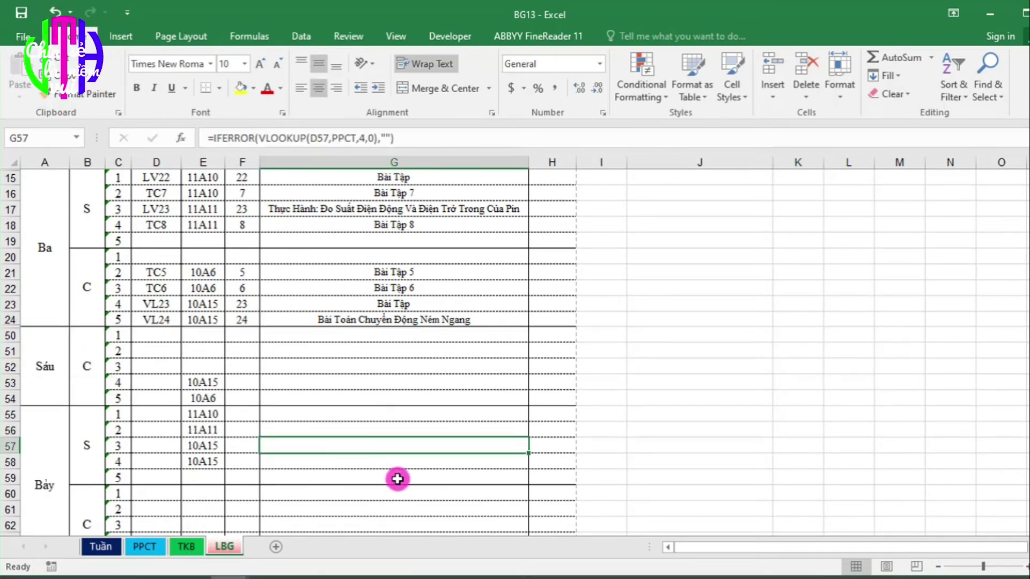
Collapse Bảy's empty afternoon rows 60 to 64, unhide row 64 again and look over the shortened schedule
scroll(398, 478, "down", 3)
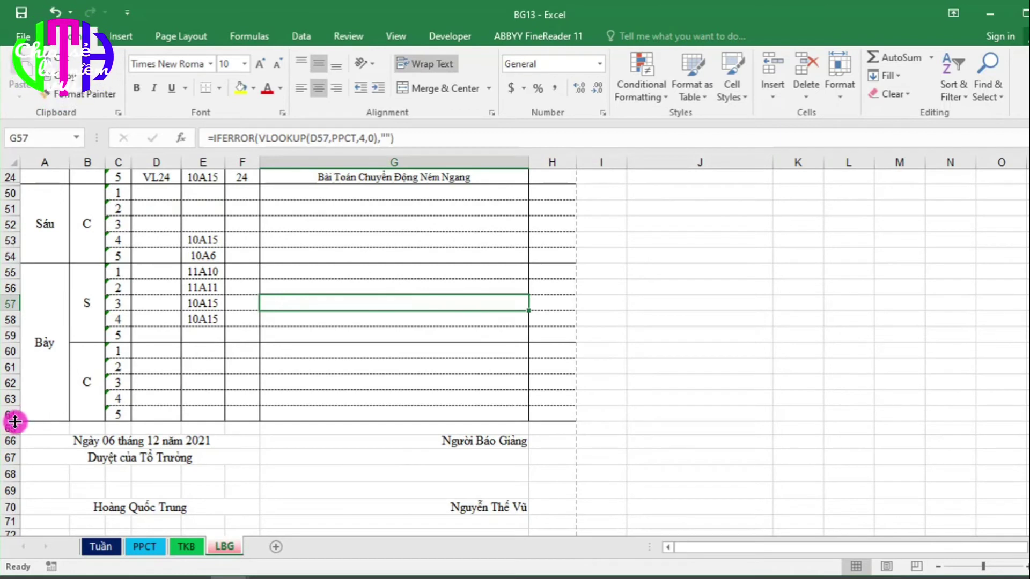
left_click_drag(14, 422, 16, 390)
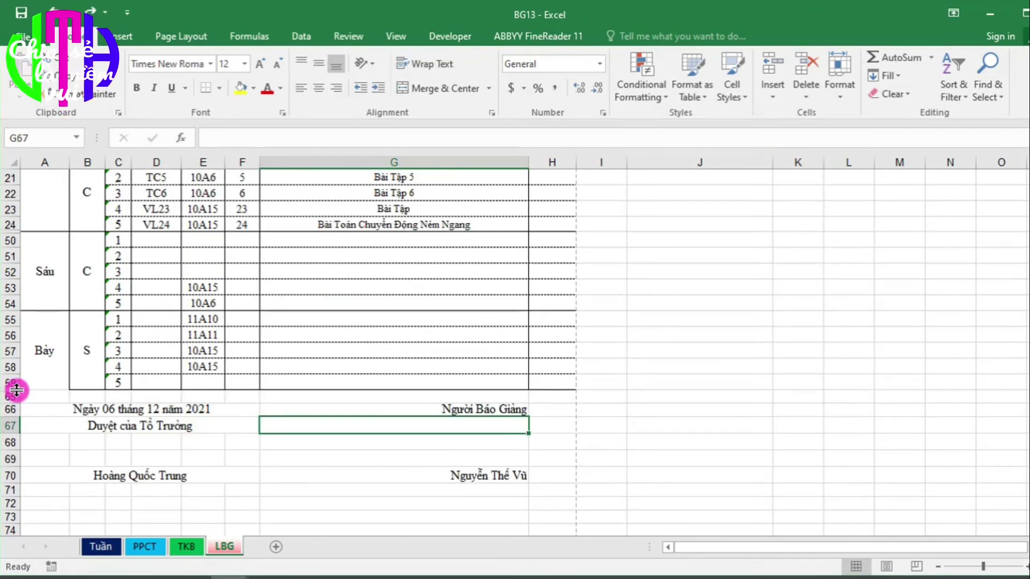
double_click(16, 391)
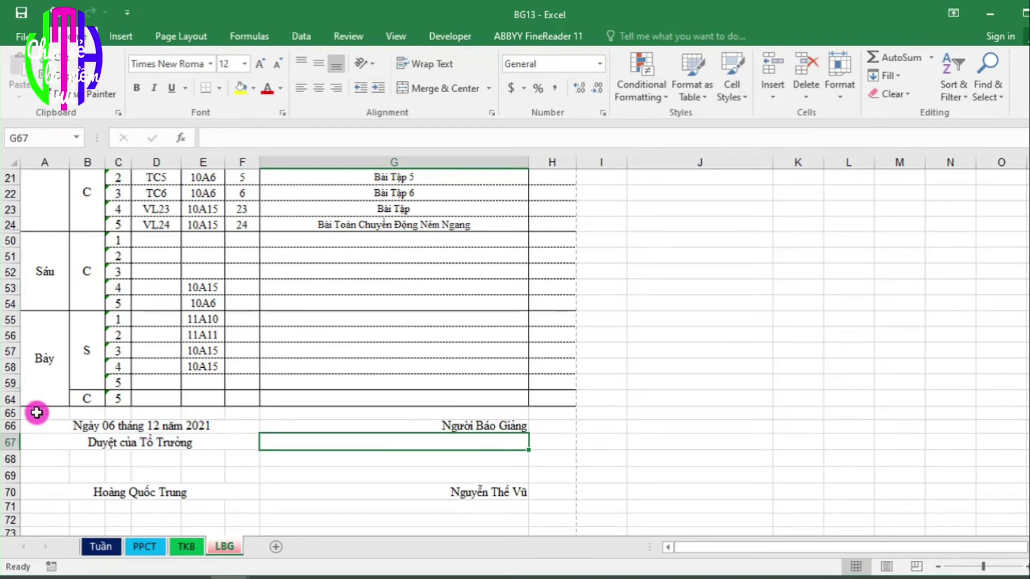
scroll(60, 396, "up", 1)
scroll(55, 406, "down", 2)
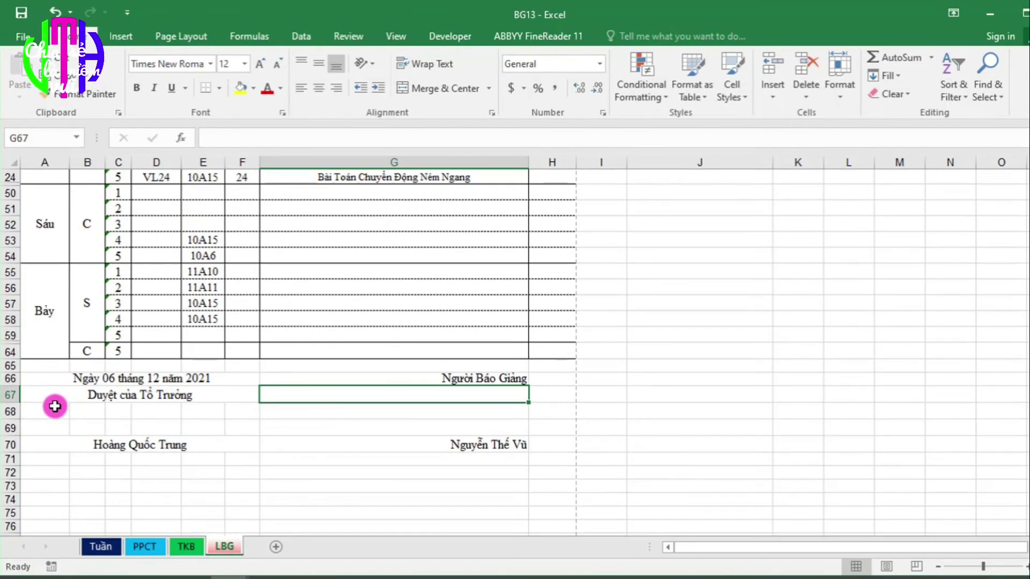
scroll(54, 361, "up", 5)
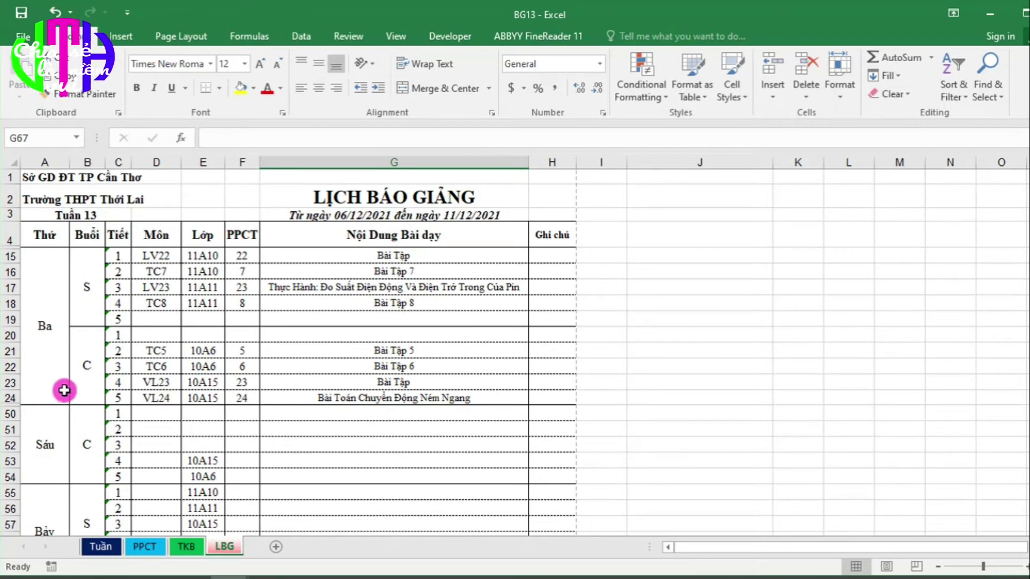
scroll(429, 380, "down", 1)
scroll(420, 386, "up", 1)
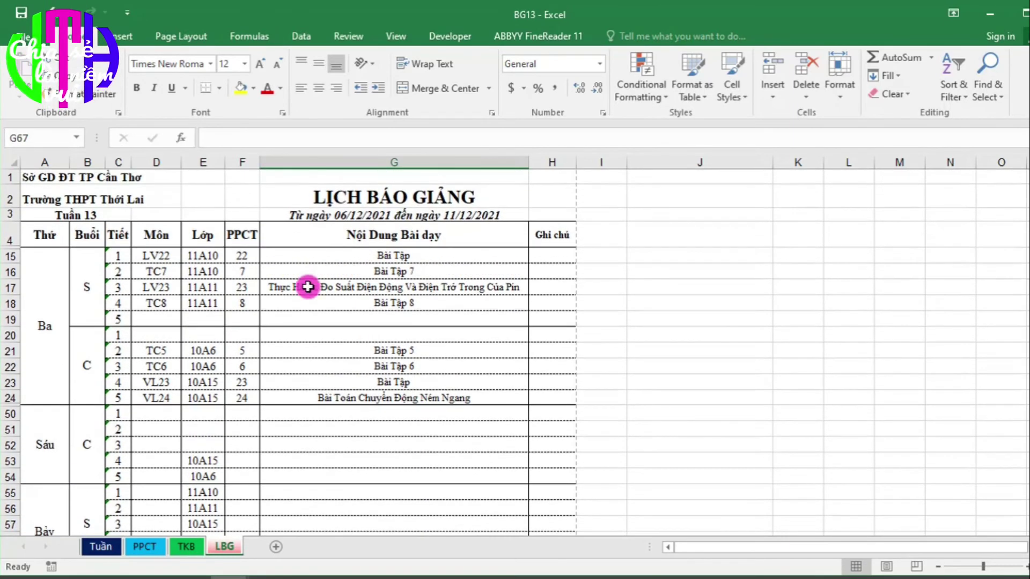
Preview the shortened schedule's printout and look through the sheet from the heading to the signature block
left_click(20, 36)
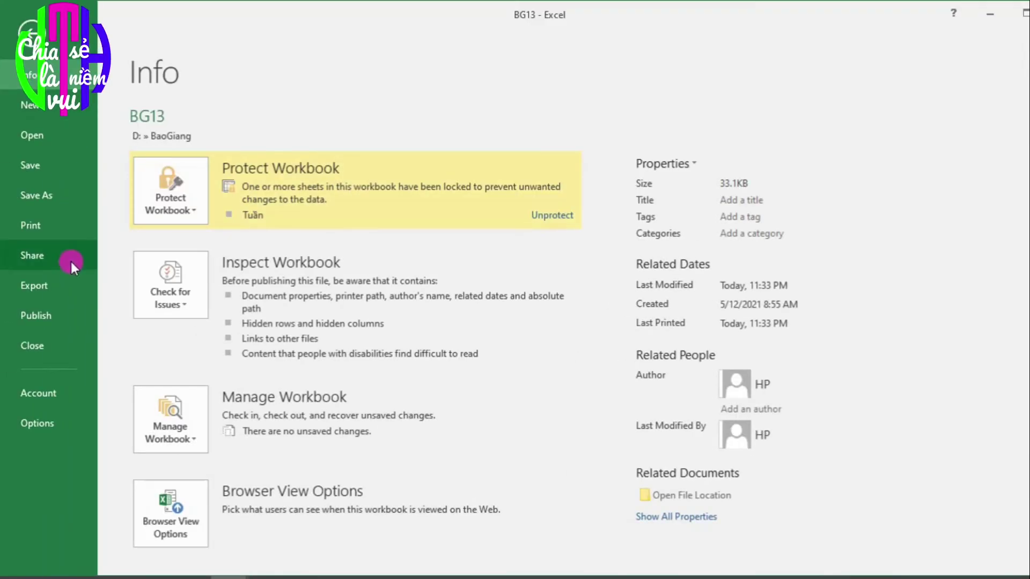
left_click(27, 228)
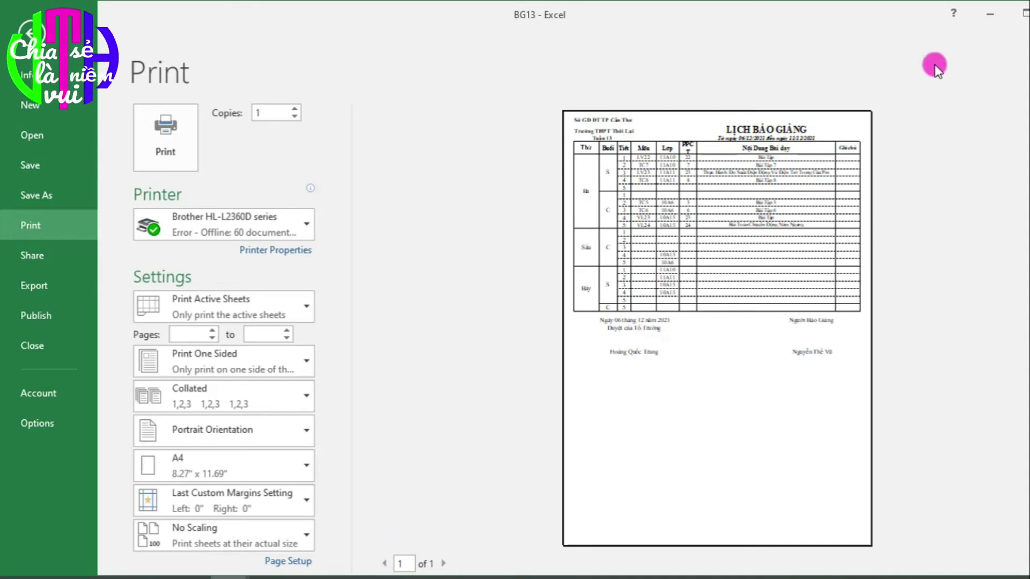
left_click(740, 274)
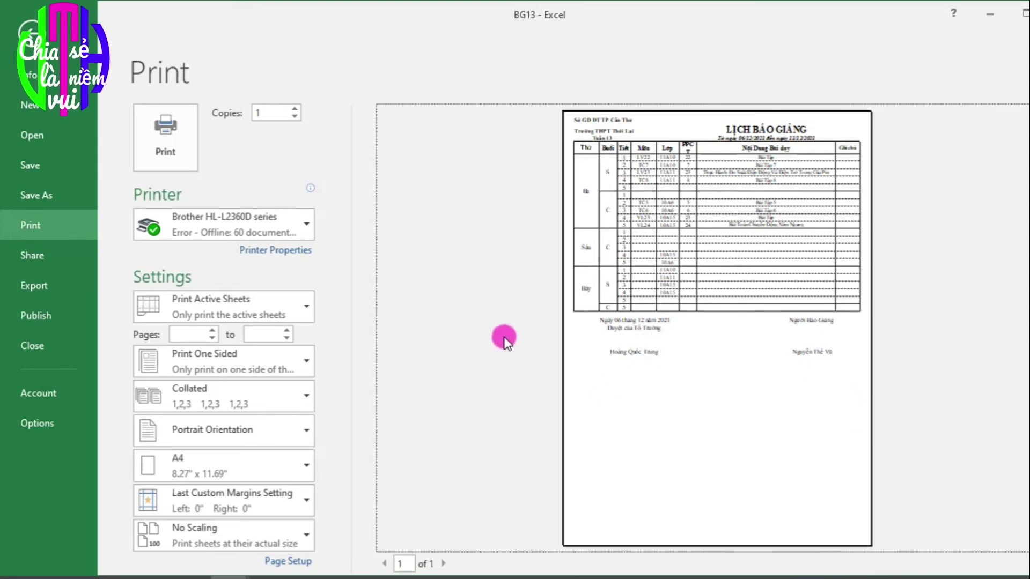
left_click(30, 31)
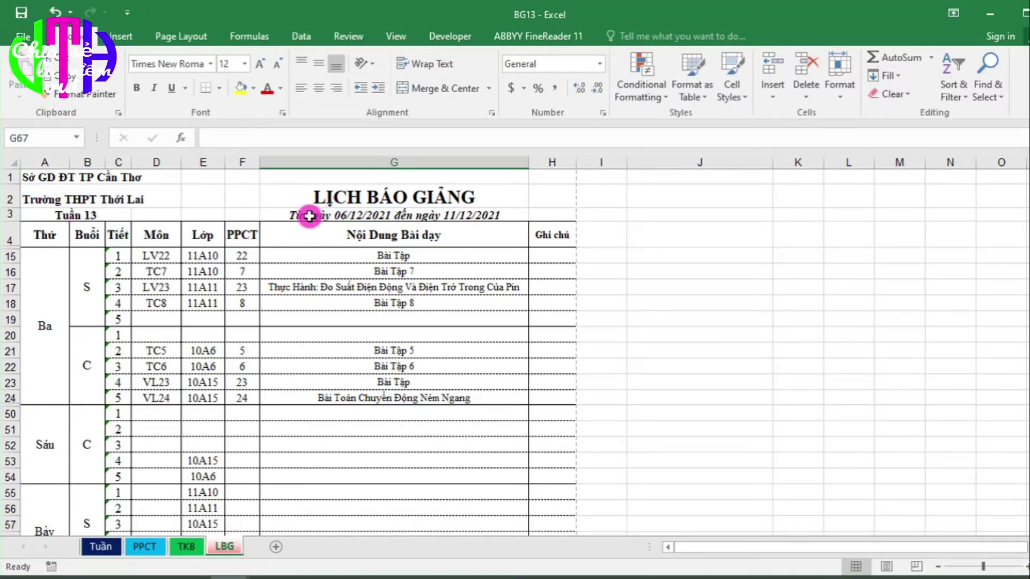
scroll(452, 258, "down", 4)
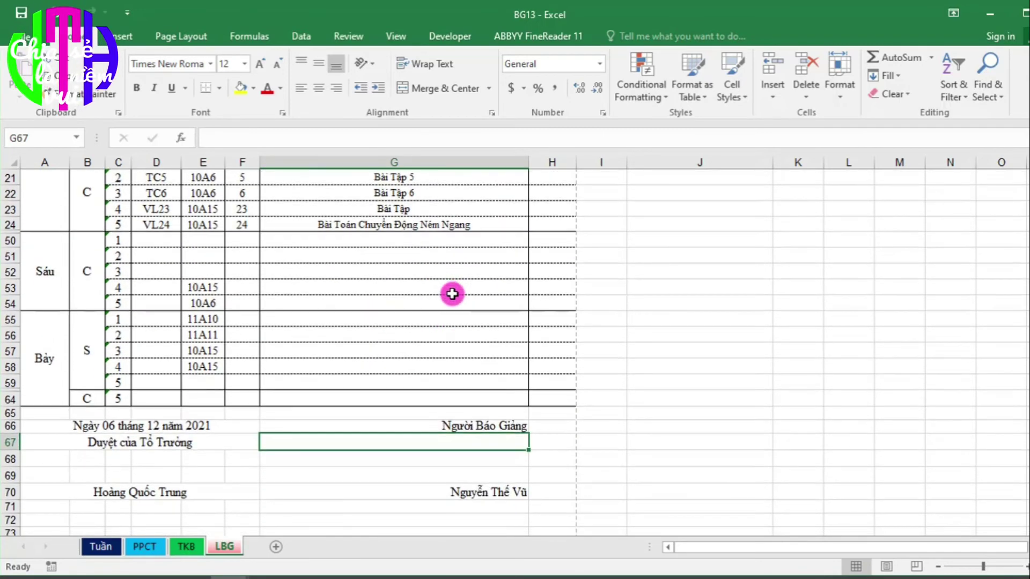
scroll(453, 294, "down", 2)
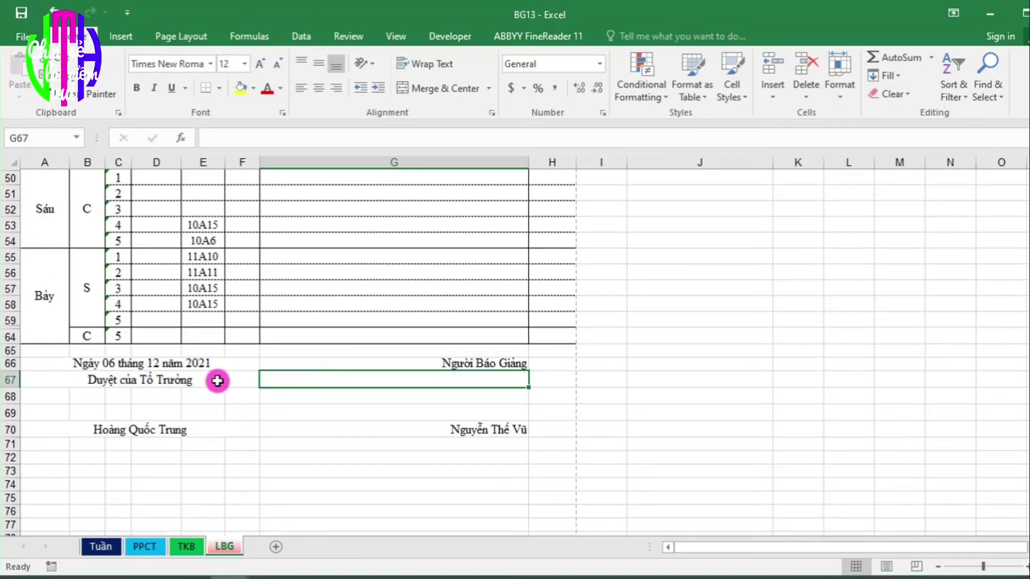
left_click(698, 400)
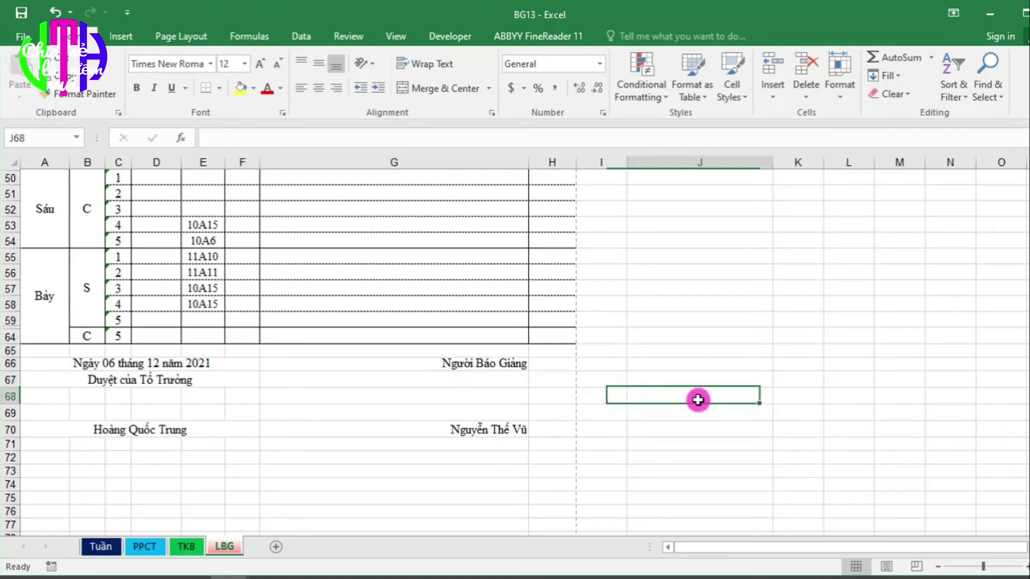
scroll(714, 392, "up", 5)
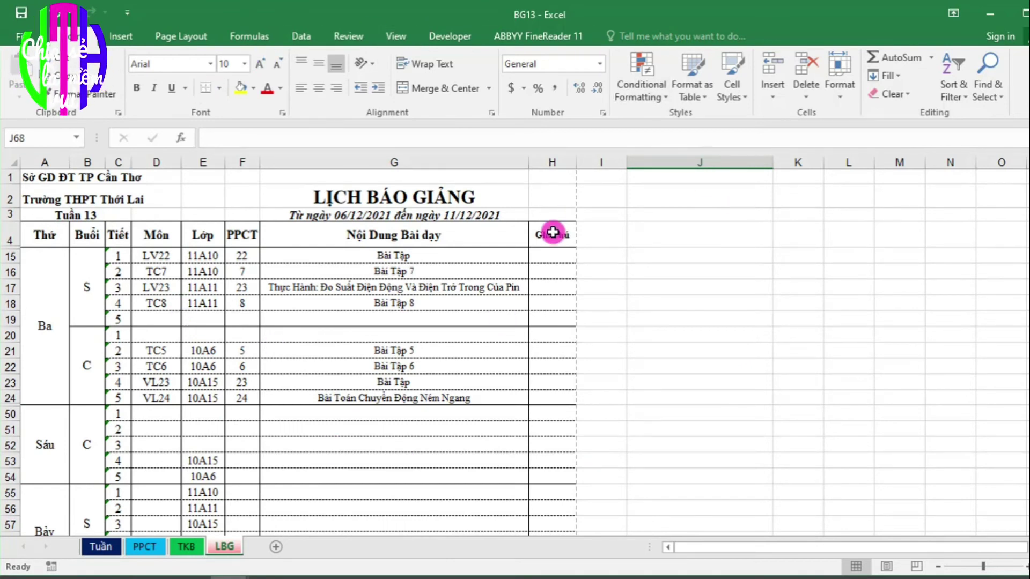
Switch to File Explorer and open the LBGVuDemo workbook from the BaoGiang folder
mouse_move(258, 578)
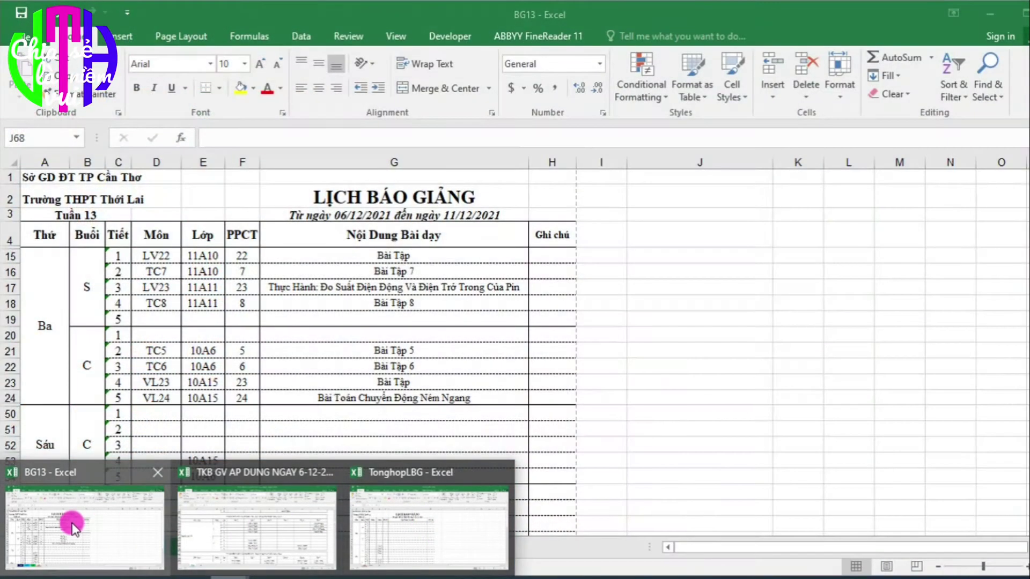
left_click(72, 523)
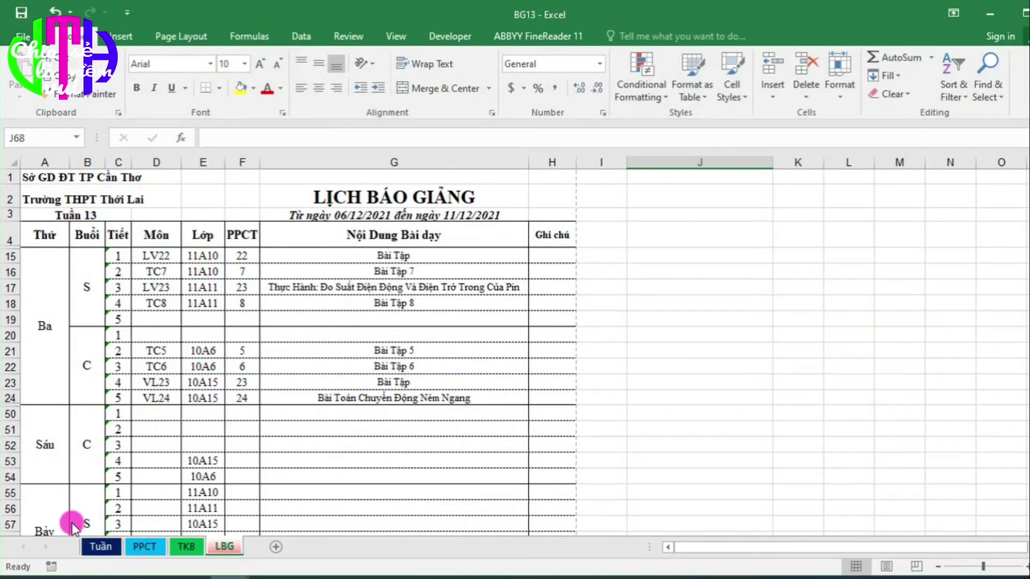
mouse_move(236, 578)
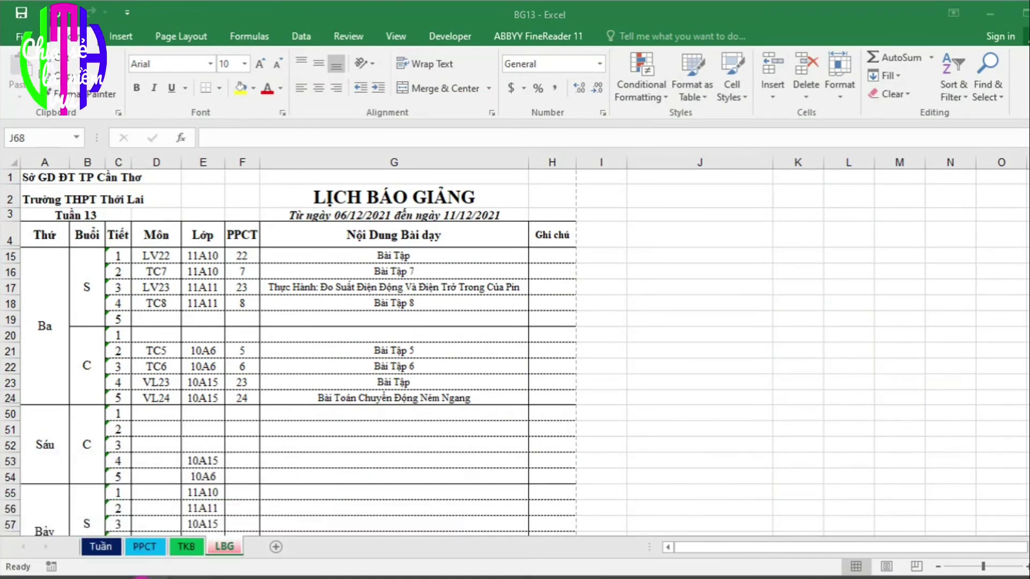
left_click(212, 577)
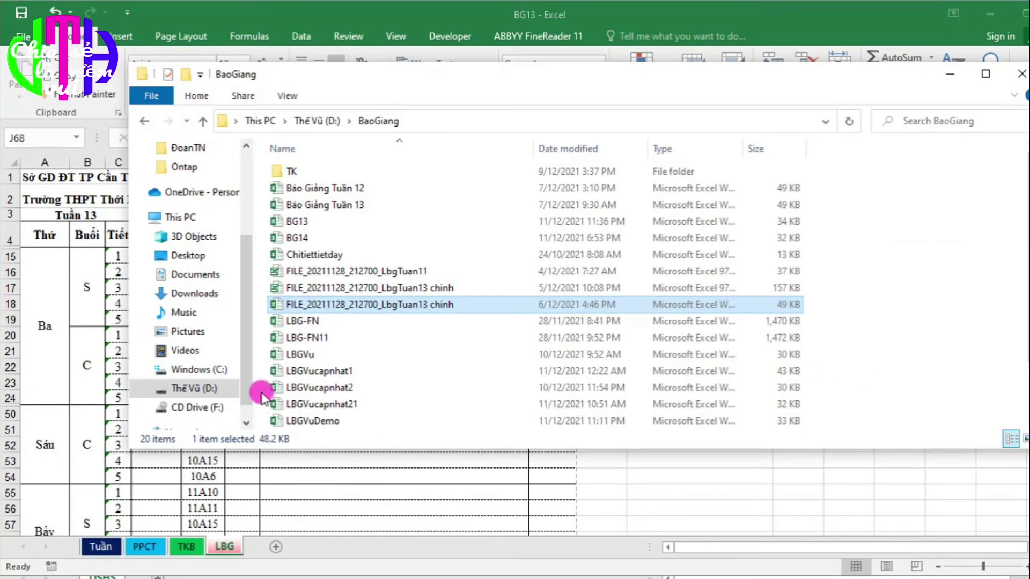
double_click(306, 421)
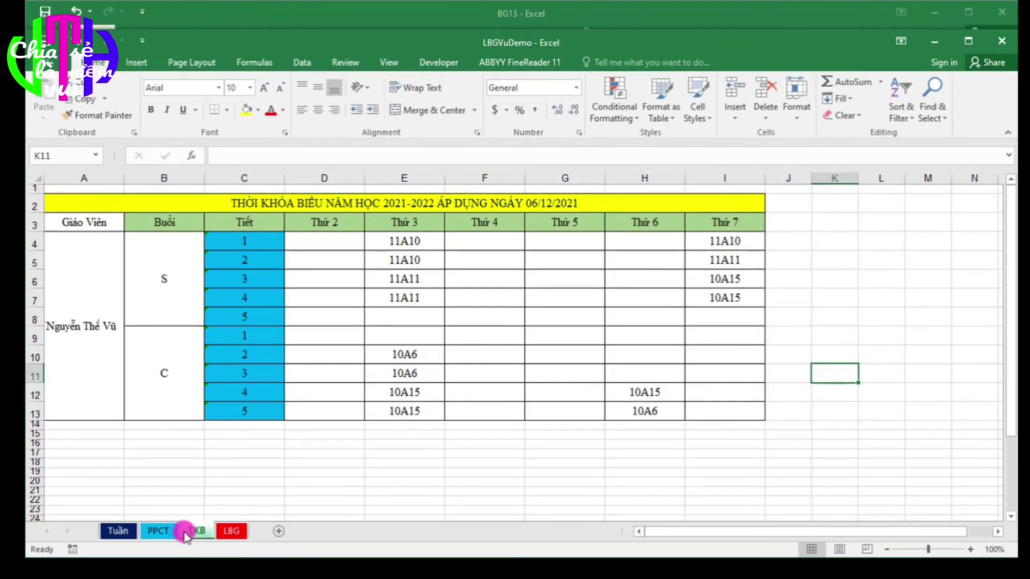
Show the LBG sheet of LBGVuDemo and look through its schedule from the heading down past Tư and Năm
left_click(153, 548)
left_click(229, 532)
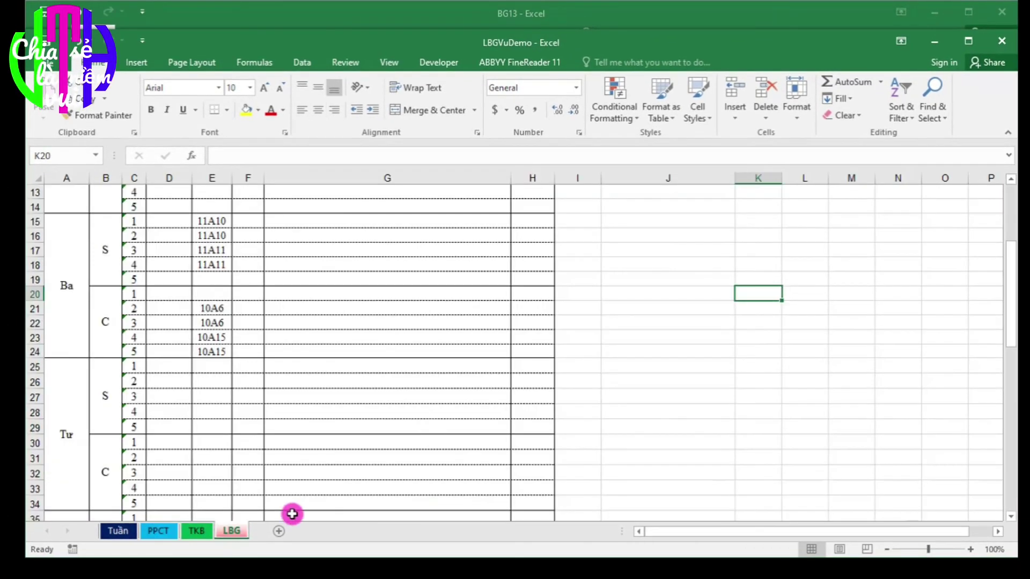
scroll(448, 464, "up", 5)
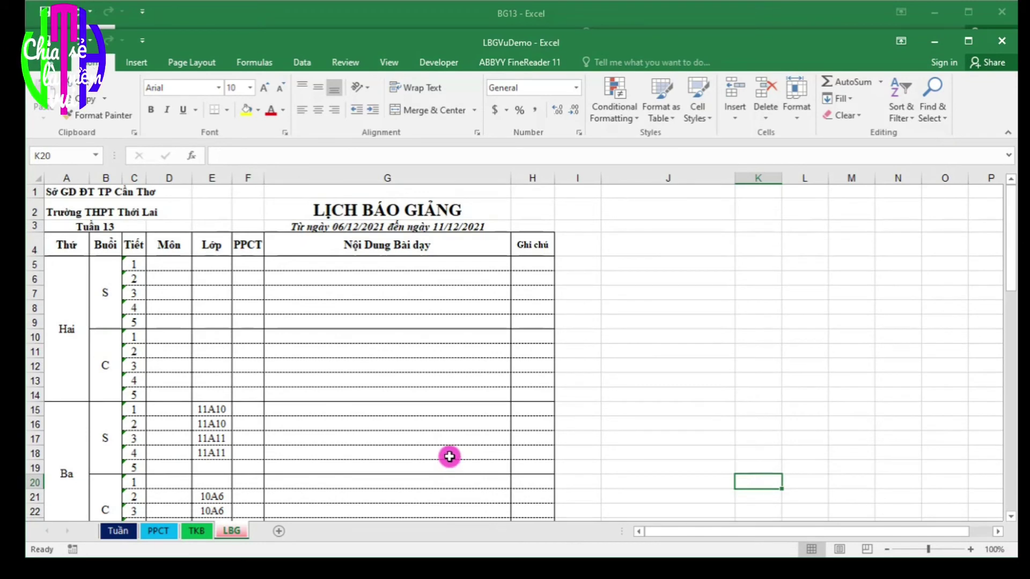
scroll(450, 457, "down", 3)
scroll(449, 456, "down", 10)
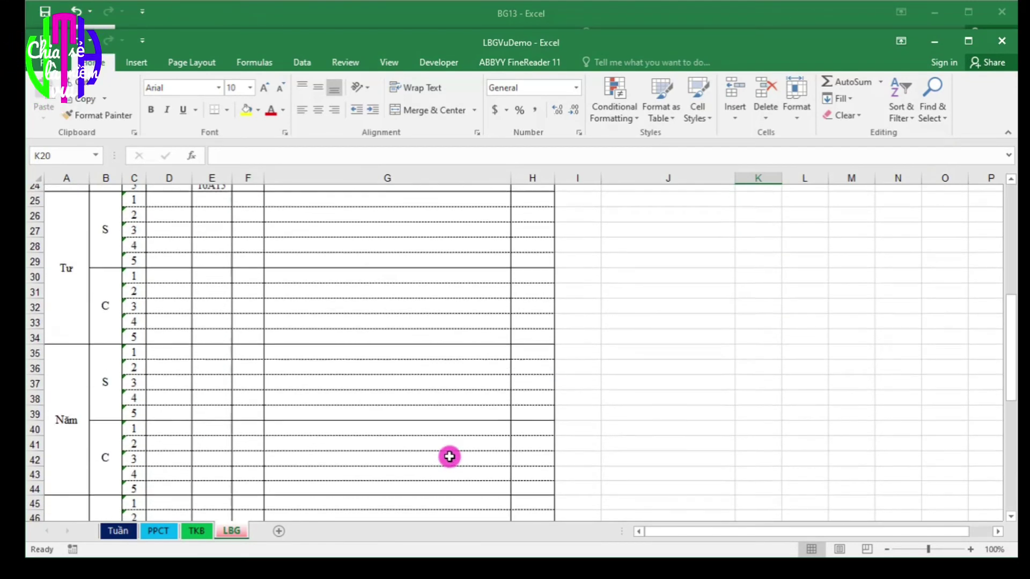
Minimise the File Explorer window, switch back to the BG13 workbook and leave its print preview
scroll(404, 476, "up", 3)
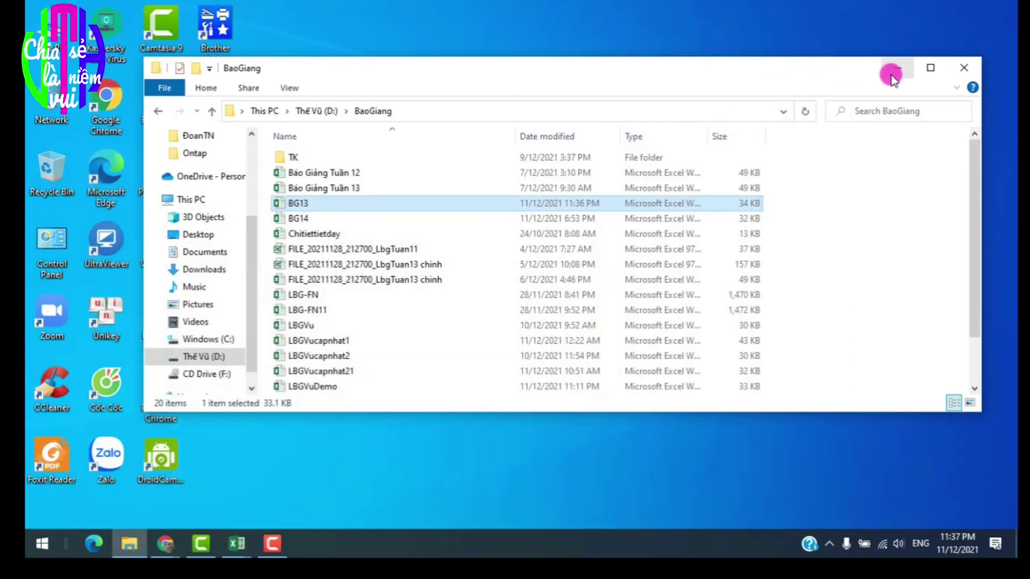
left_click(895, 74)
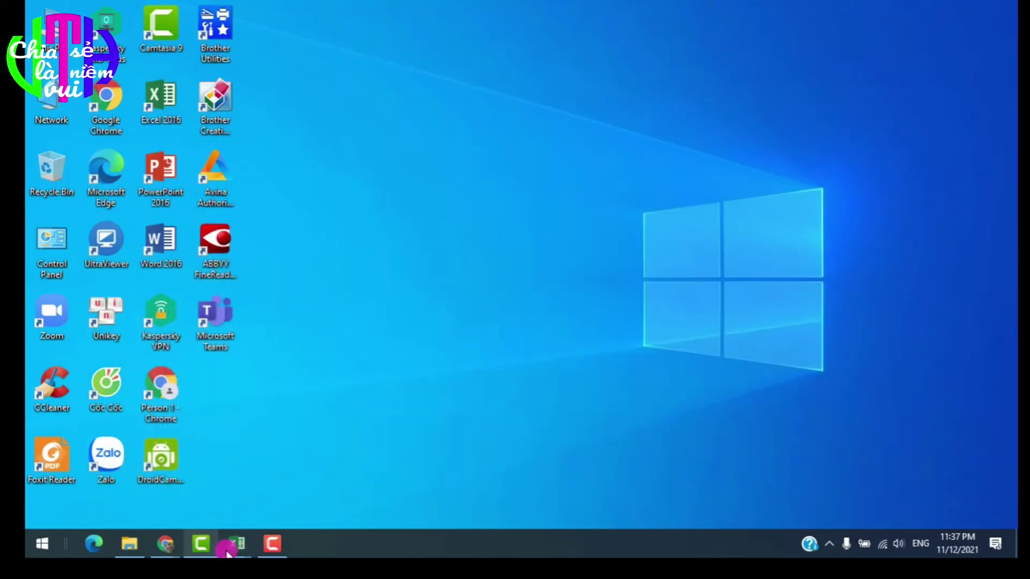
mouse_move(236, 544)
left_click(428, 485)
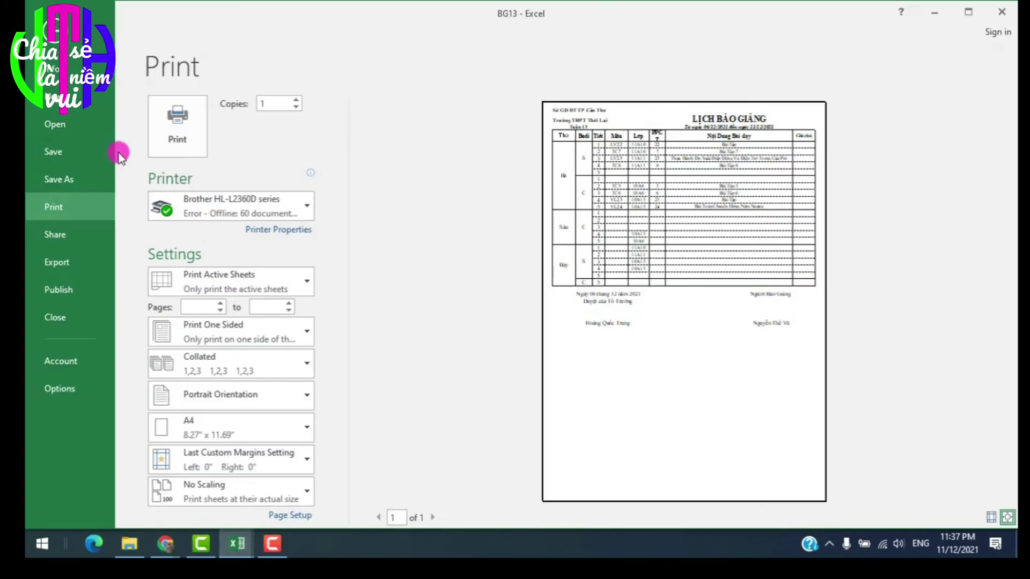
key("Escape")
Look through BG13's shortened LBG schedule from the heading to the signature block and back
left_click(631, 361)
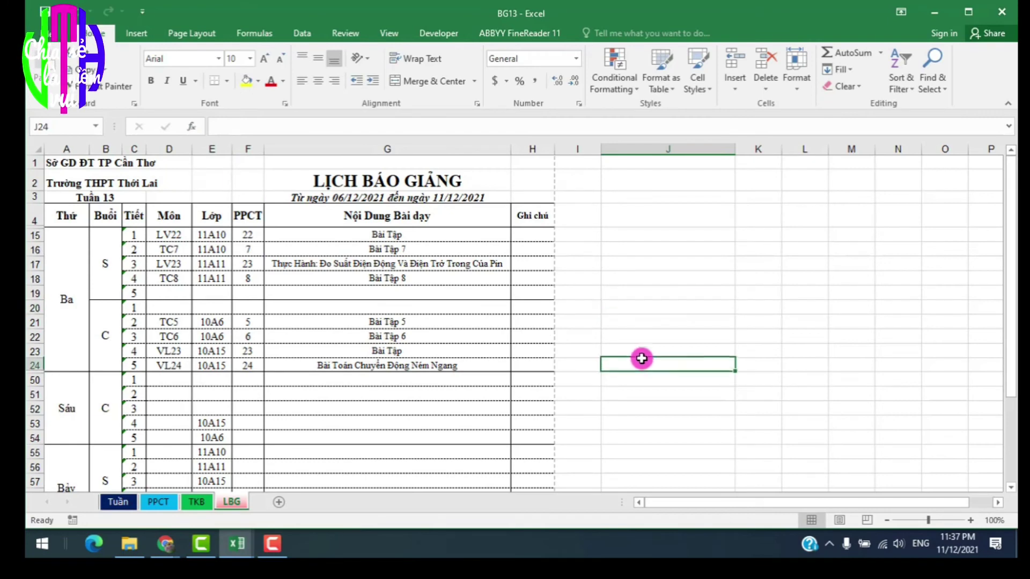
scroll(653, 340, "down", 3)
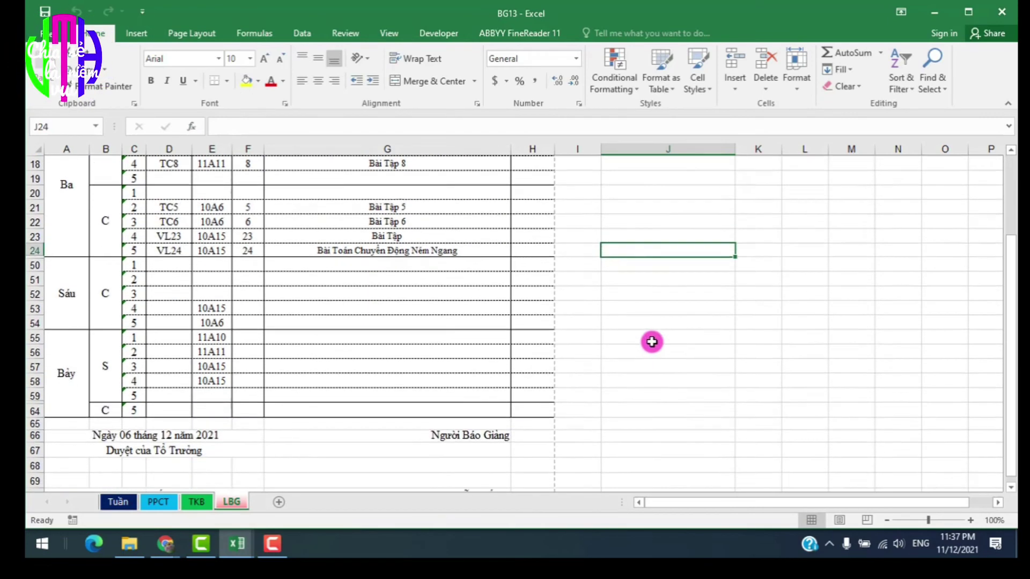
scroll(653, 340, "up", 3)
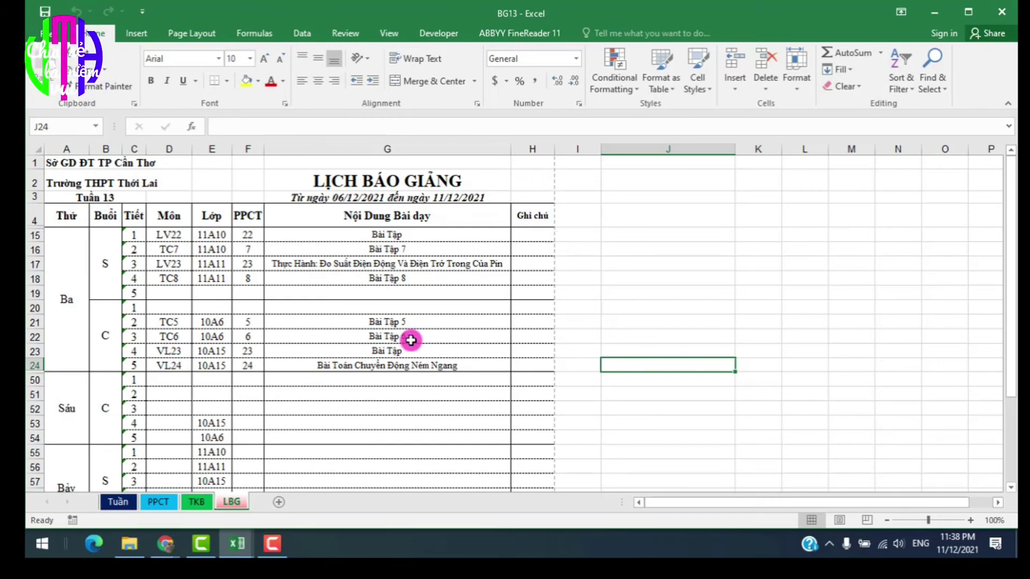
Look over the lesson list on the PPCT sheet and return to the LBG sheet
left_click(158, 502)
scroll(302, 398, "up", 8)
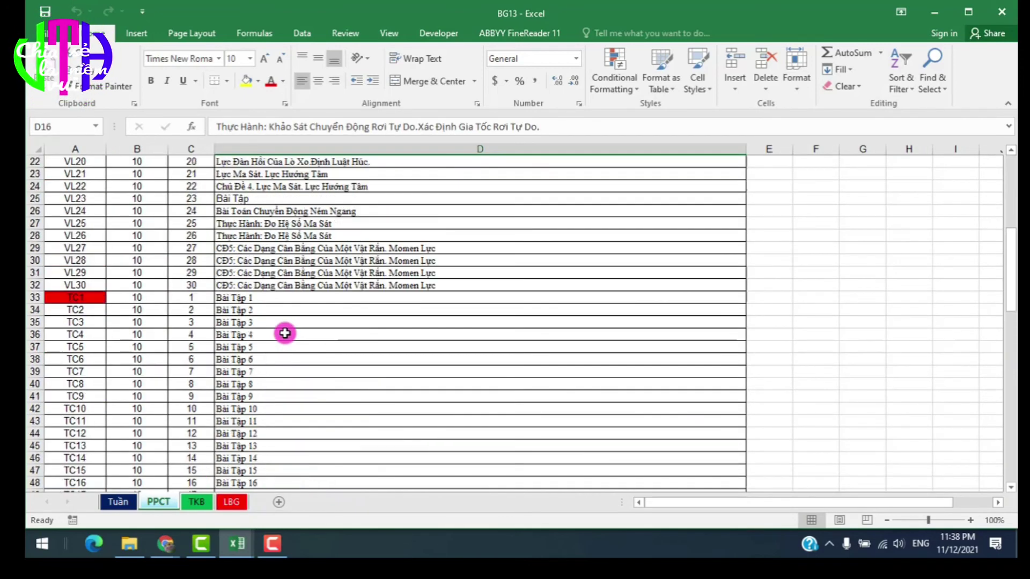
left_click(232, 502)
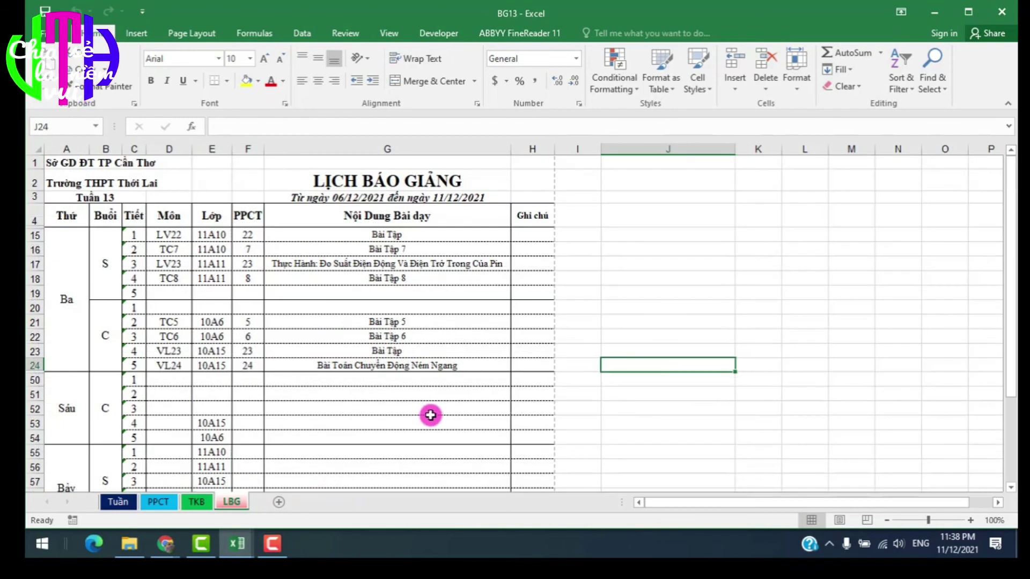